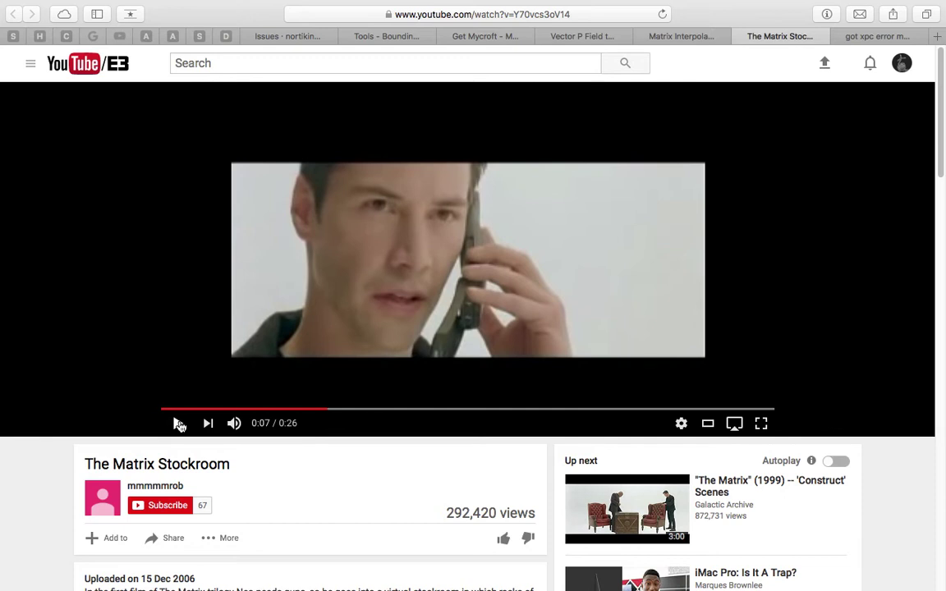
Play the Matrix Stockroom clip with pauses at the shelves and weapons racks, stop at 0:20, then show the desktop
{"action": "left_click", "coordinate": [178, 424]}
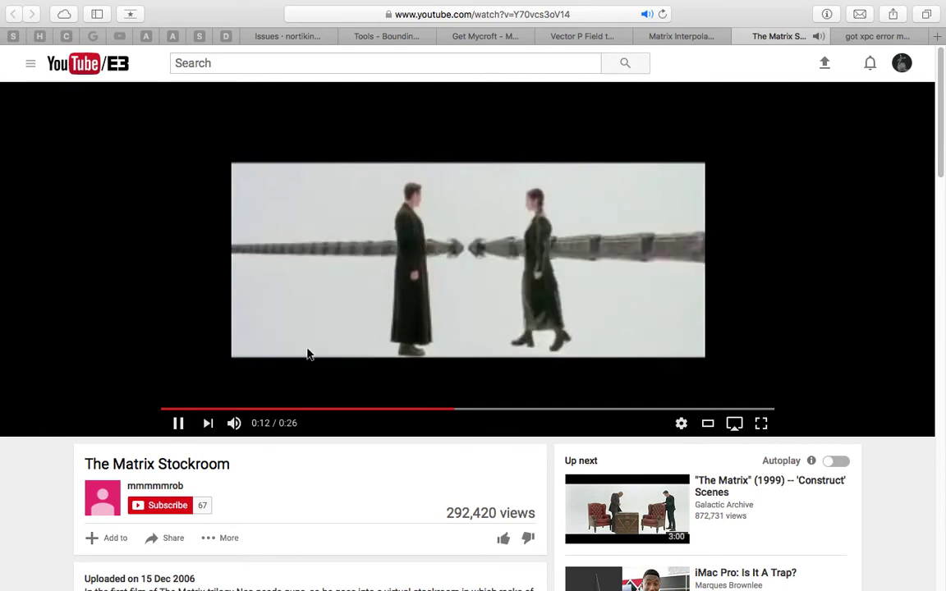
{"action": "left_click", "coordinate": [179, 424]}
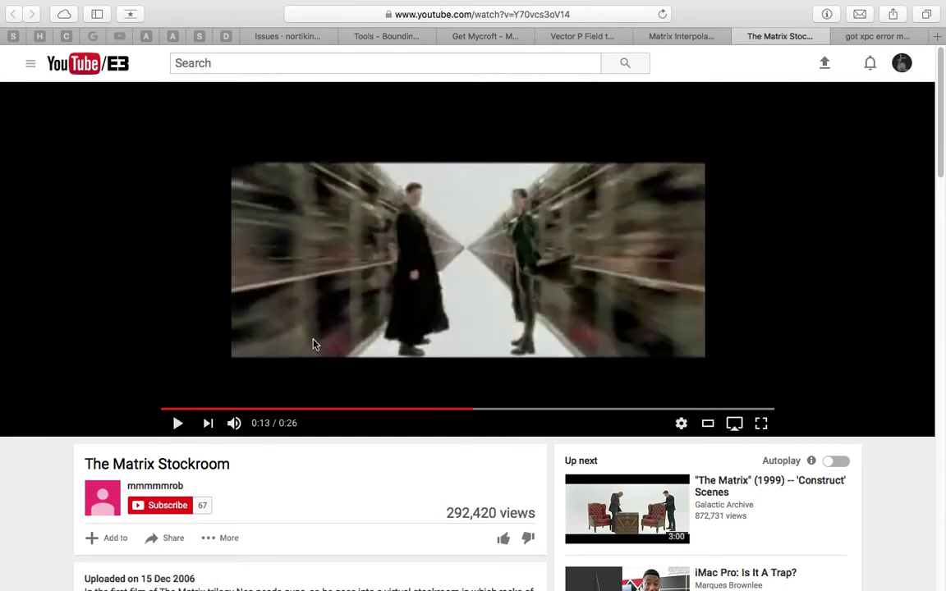
{"action": "left_click", "coordinate": [179, 424]}
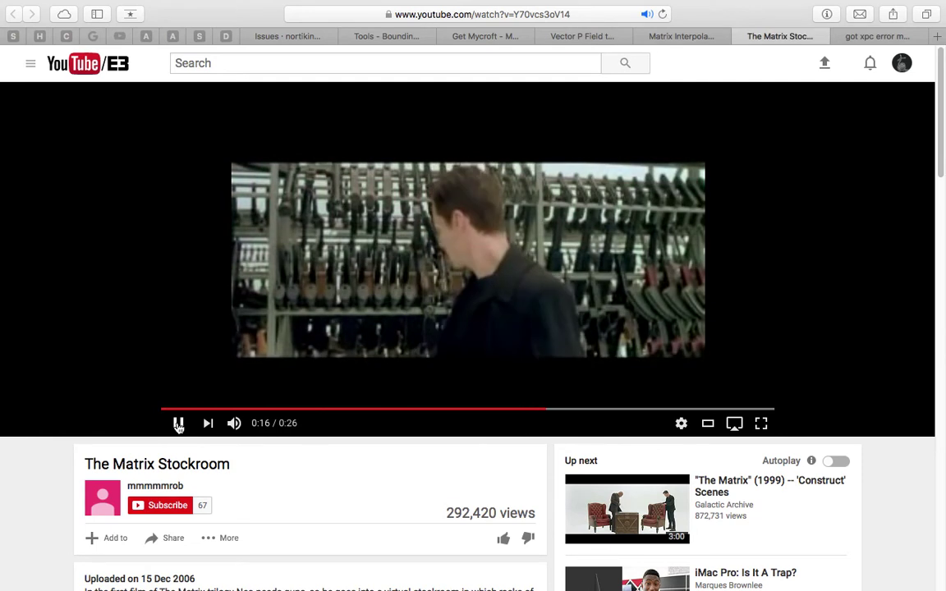
{"action": "left_click", "coordinate": [178, 424]}
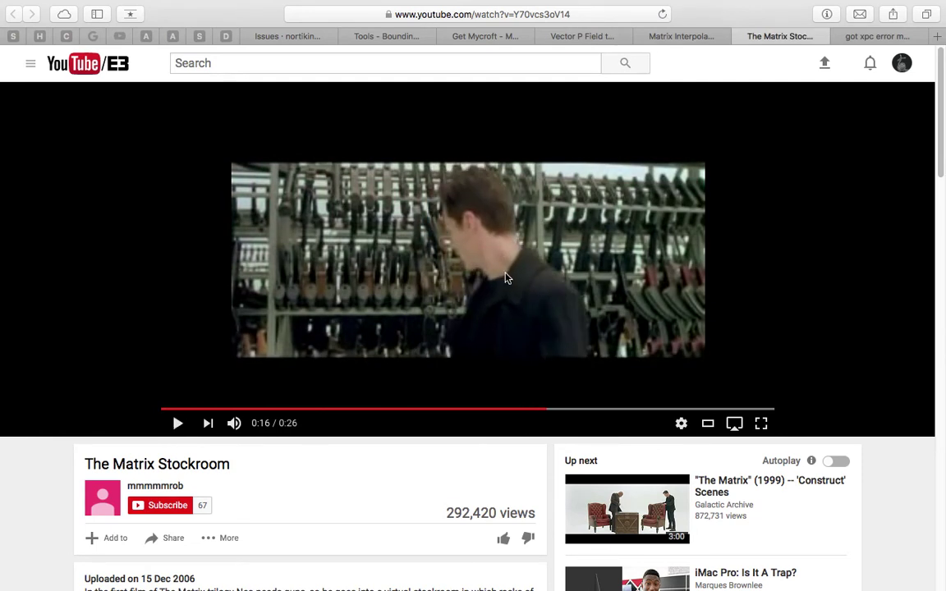
{"action": "left_click", "coordinate": [177, 423]}
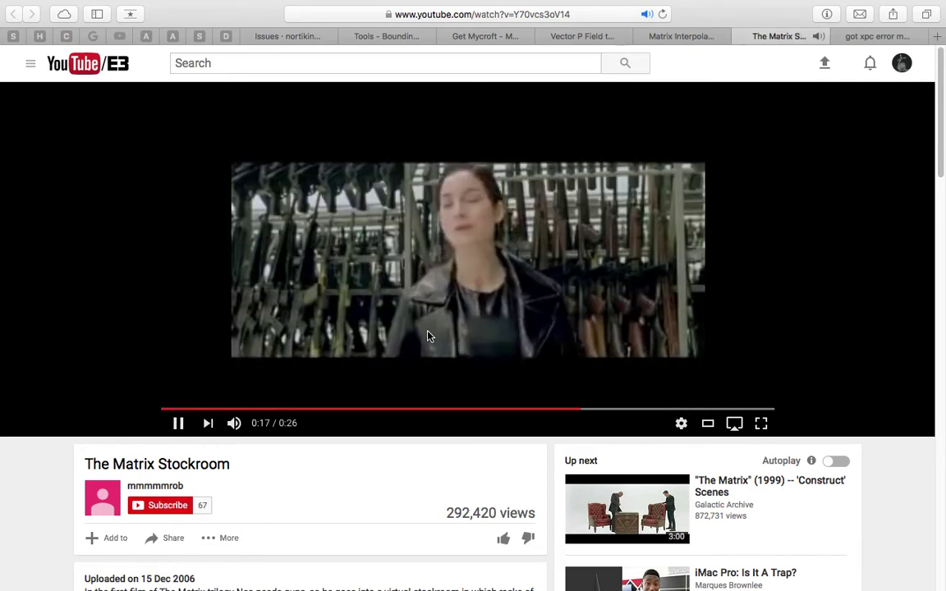
{"action": "left_click", "coordinate": [177, 423]}
{"action": "key", "text": "F11"}
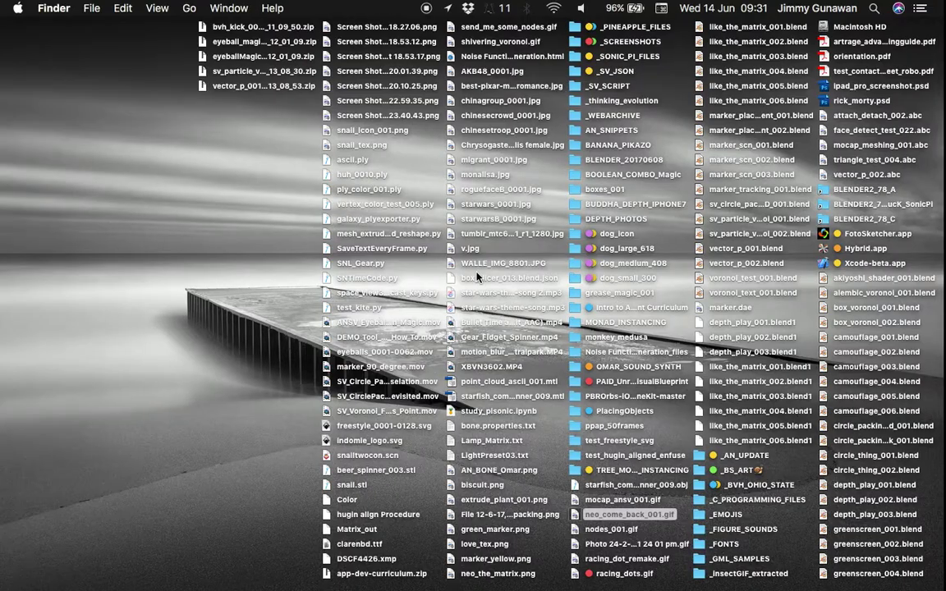
Quick Look preview the neo_come_back_001.gif animation on the desktop
{"action": "left_click", "coordinate": [604, 511]}
{"action": "key", "text": "space"}
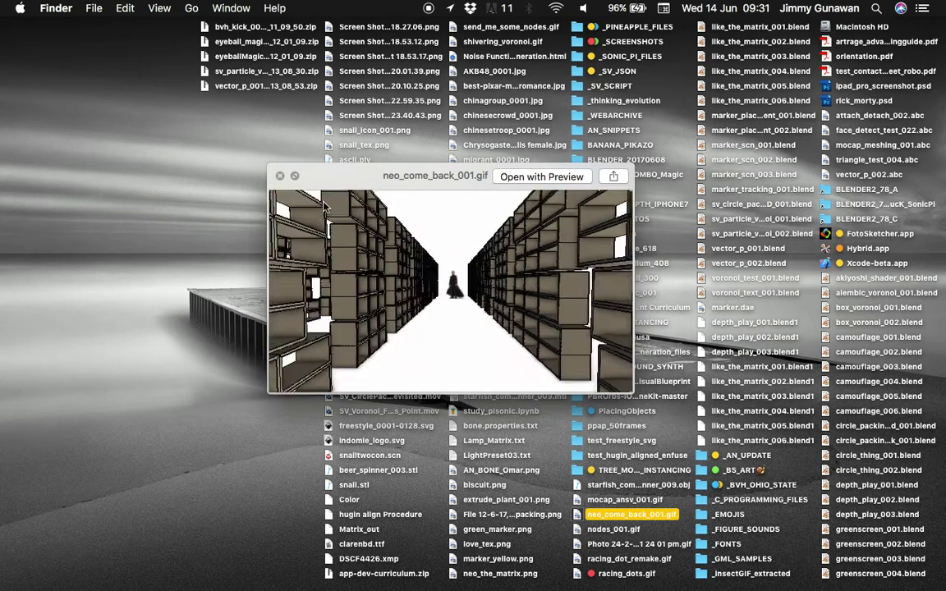
{"action": "left_click", "coordinate": [279, 176]}
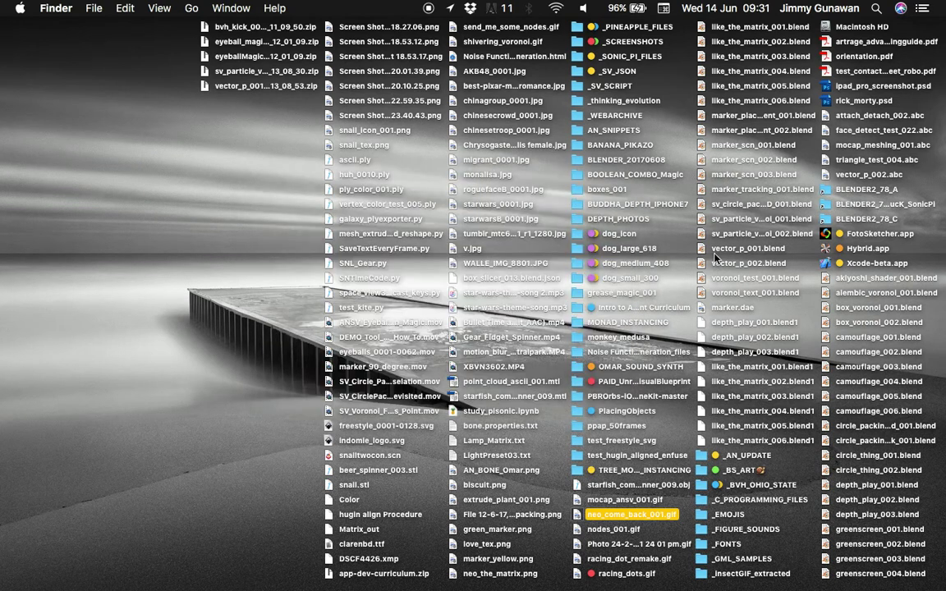
In BLENDER2_78_C, launch Contents/MacOS/blender from blender.app's package contents
{"action": "left_click", "coordinate": [858, 221]}
{"action": "key", "text": "super+o"}
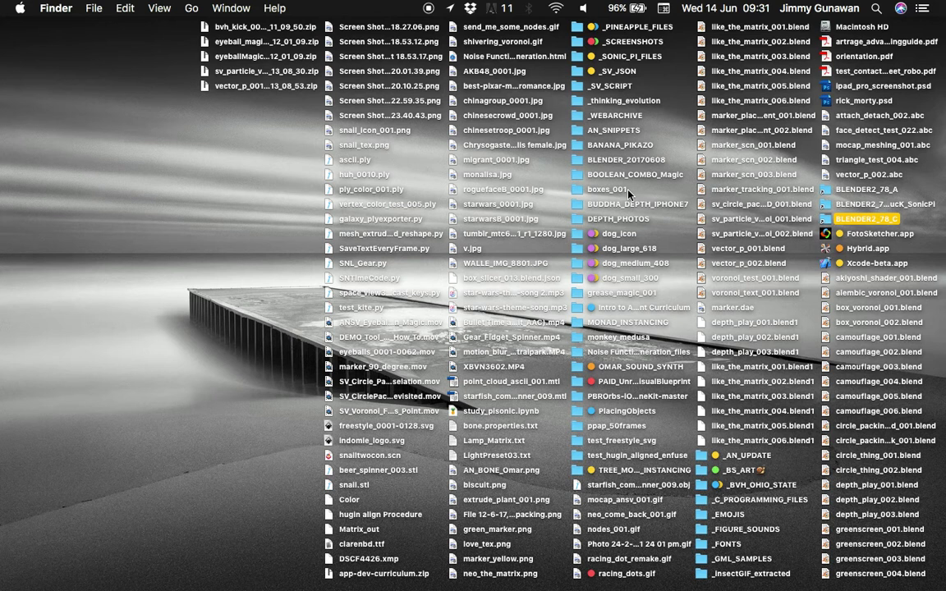
{"action": "right_click", "coordinate": [472, 145]}
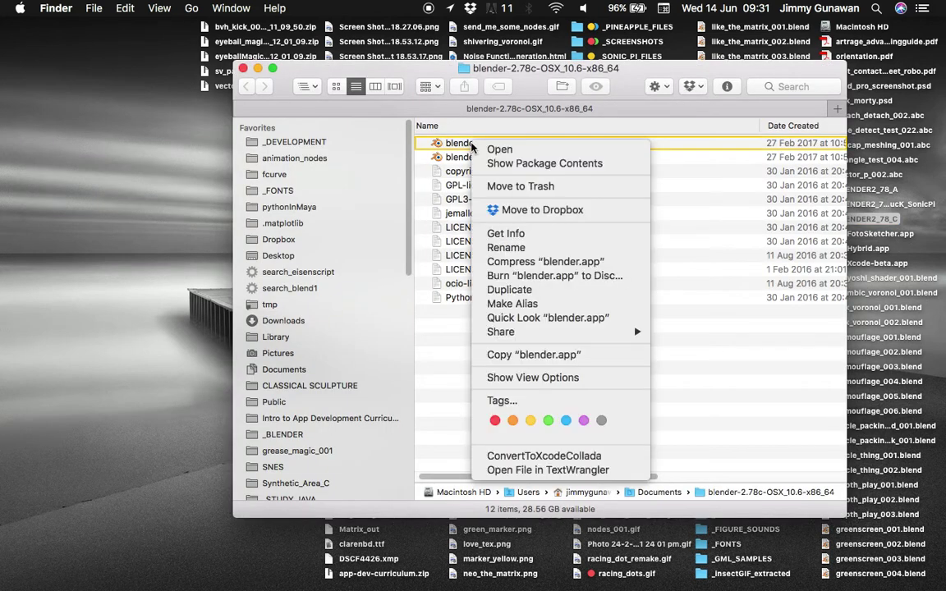
{"action": "left_click", "coordinate": [509, 164]}
{"action": "left_click", "coordinate": [439, 171]}
{"action": "double_click", "coordinate": [485, 187]}
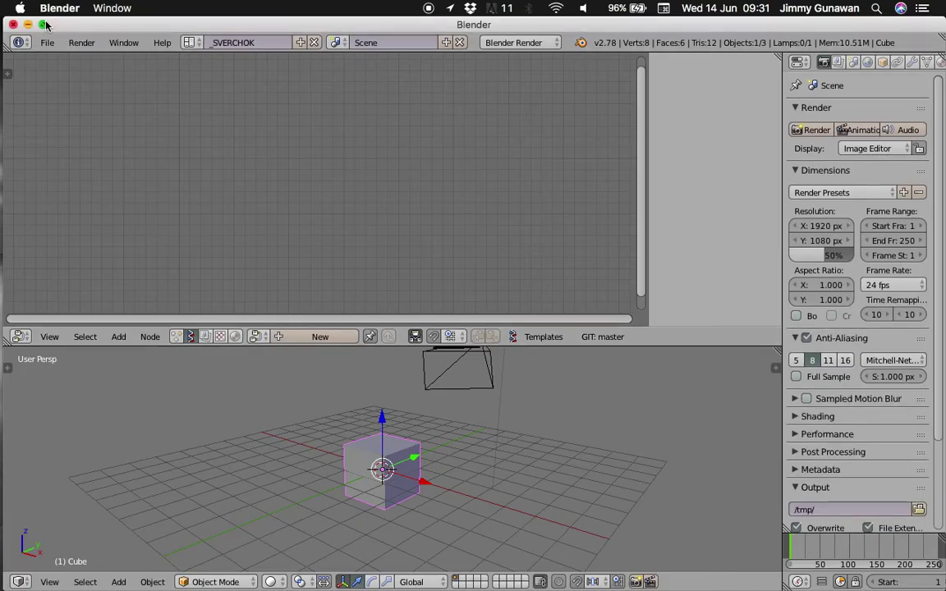
Make Blender full screen and delete all objects in the scene
{"action": "left_click", "coordinate": [45, 25]}
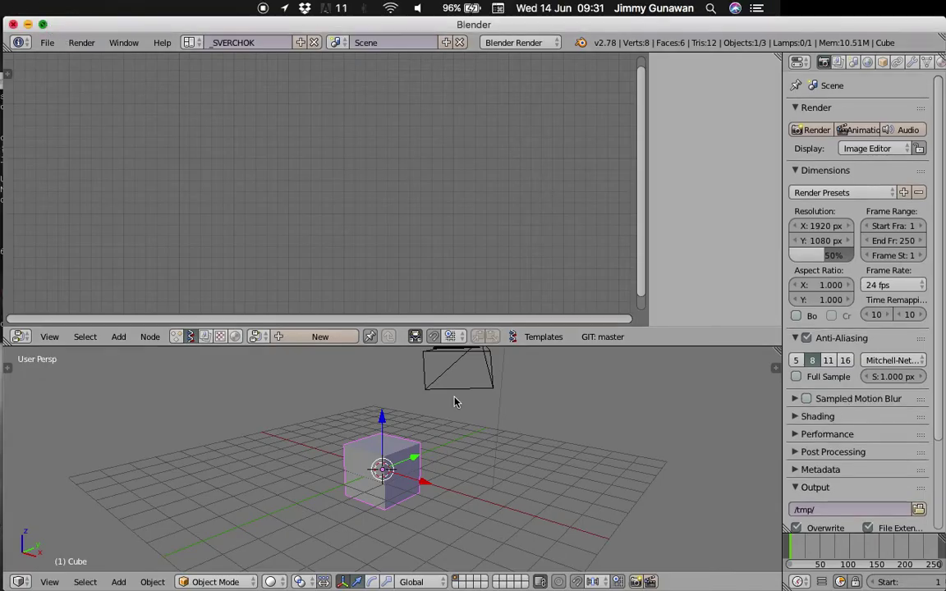
{"action": "mouse_move", "coordinate": [446, 387]}
{"action": "middle_mouse_down"}
{"action": "mouse_move", "coordinate": [507, 403]}
{"action": "mouse_move", "coordinate": [455, 413]}
{"action": "middle_mouse_up"}
{"action": "key", "text": "a"}
{"action": "key", "text": "a"}
{"action": "key", "text": "Delete"}
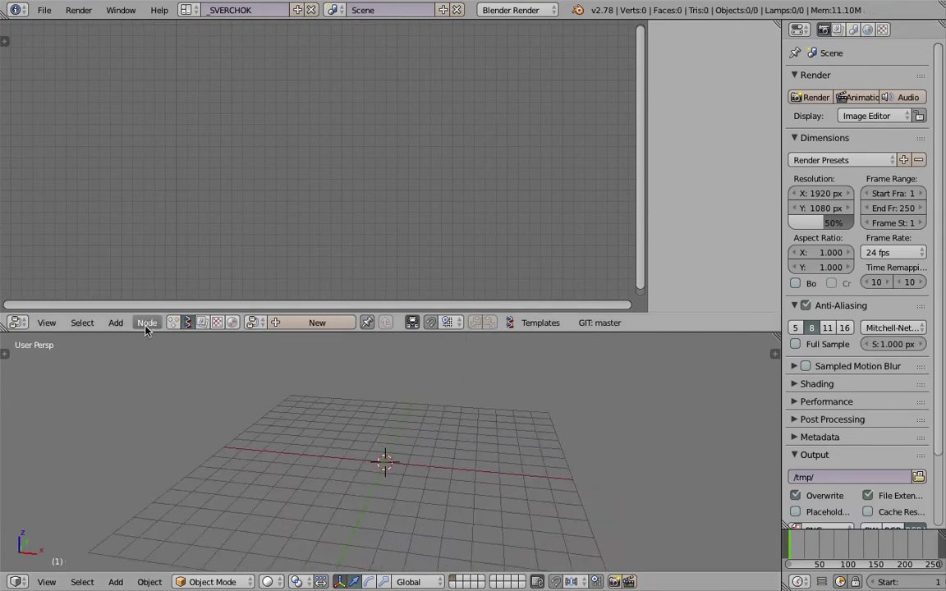
Create a new Sverchok NodeTree and hide the node editor's side panel
{"action": "left_click", "coordinate": [317, 322]}
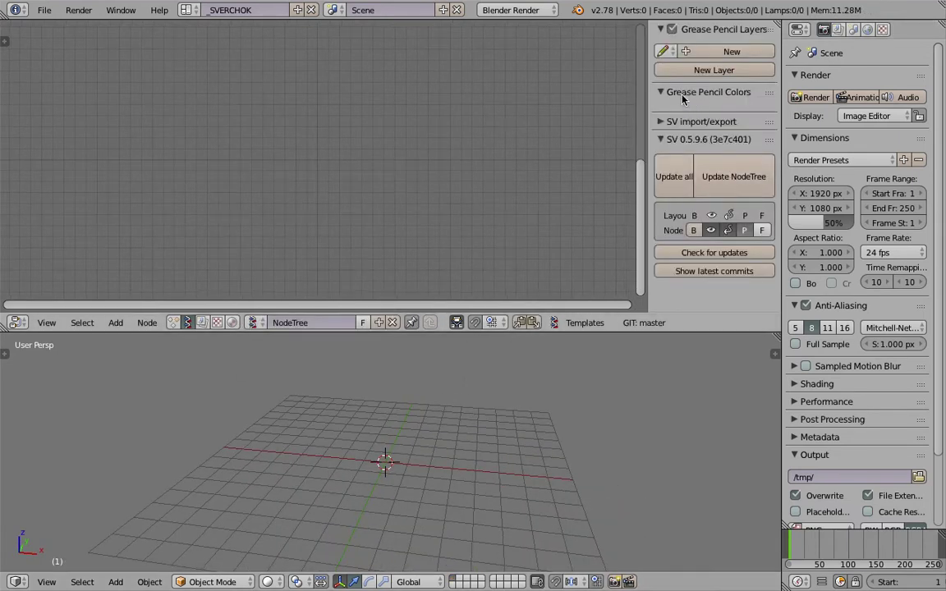
{"action": "key", "text": "n"}
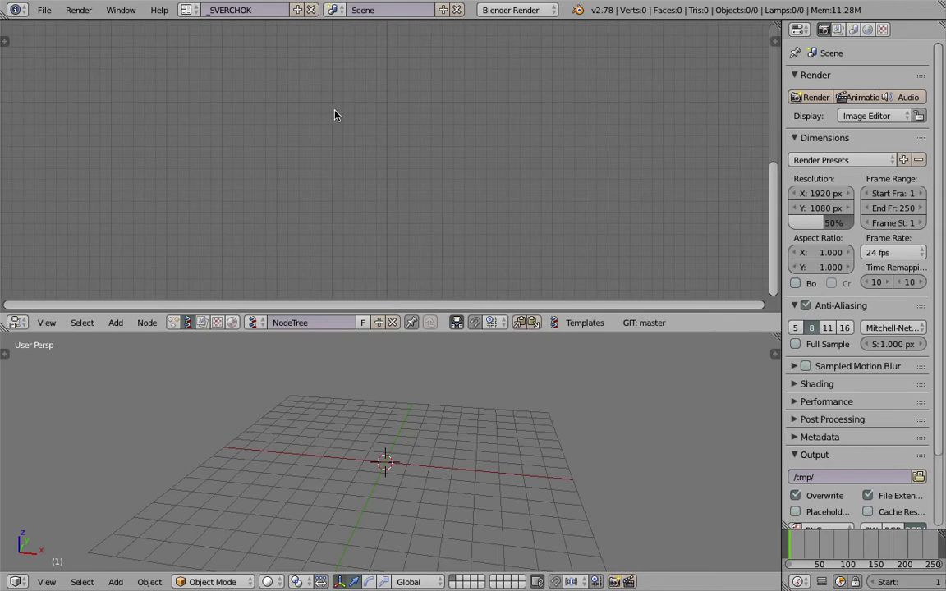
{"action": "key", "text": "shift+a"}
{"action": "left_click", "coordinate": [334, 112]}
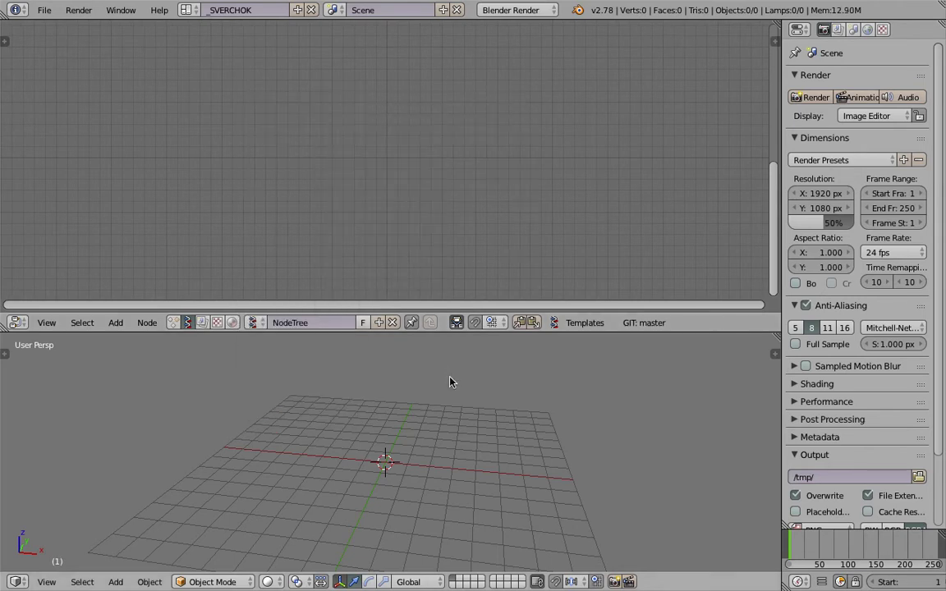
{"action": "mouse_move", "coordinate": [450, 382]}
{"action": "middle_mouse_down"}
{"action": "mouse_move", "coordinate": [504, 397]}
{"action": "mouse_move", "coordinate": [503, 408]}
{"action": "middle_mouse_up"}
Sketch a shelf box with grease pencil, then delete the grease pencil layer
{"action": "mouse_move", "coordinate": [505, 417]}
{"action": "left_mouse_down"}
{"action": "mouse_move", "coordinate": [503, 459]}
{"action": "mouse_move", "coordinate": [565, 458]}
{"action": "mouse_move", "coordinate": [567, 409]}
{"action": "mouse_move", "coordinate": [505, 415]}
{"action": "mouse_move", "coordinate": [511, 450]}
{"action": "mouse_move", "coordinate": [559, 450]}
{"action": "mouse_move", "coordinate": [563, 427]}
{"action": "mouse_move", "coordinate": [543, 419]}
{"action": "mouse_move", "coordinate": [526, 387]}
{"action": "mouse_move", "coordinate": [575, 395]}
{"action": "mouse_move", "coordinate": [567, 452]}
{"action": "left_mouse_up"}
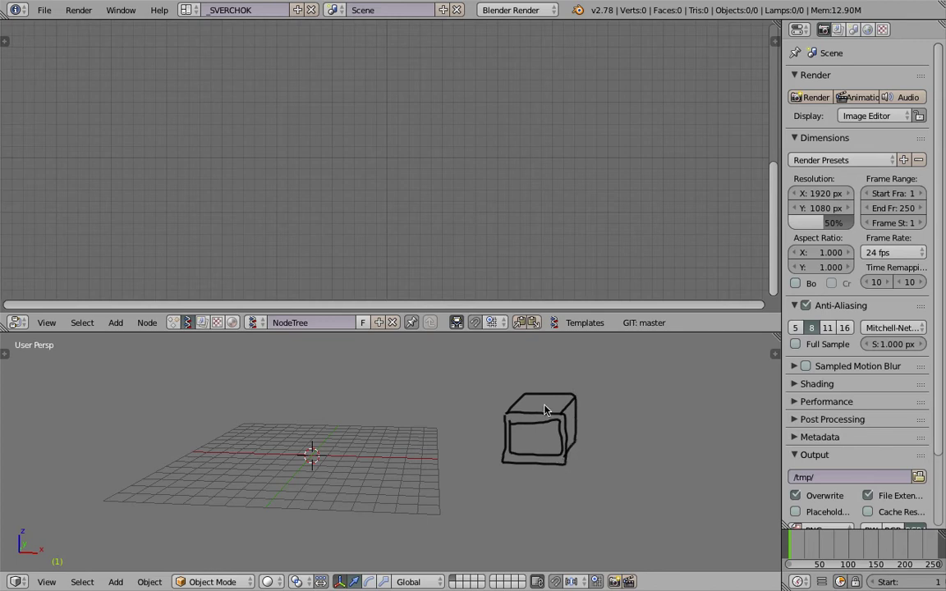
{"action": "left_click_drag", "start_coordinate": [528, 403], "coordinate": [528, 440]}
{"action": "mouse_move", "coordinate": [528, 402]}
{"action": "left_mouse_down"}
{"action": "mouse_move", "coordinate": [565, 401]}
{"action": "mouse_move", "coordinate": [563, 422]}
{"action": "left_mouse_up"}
{"action": "key", "text": "n"}
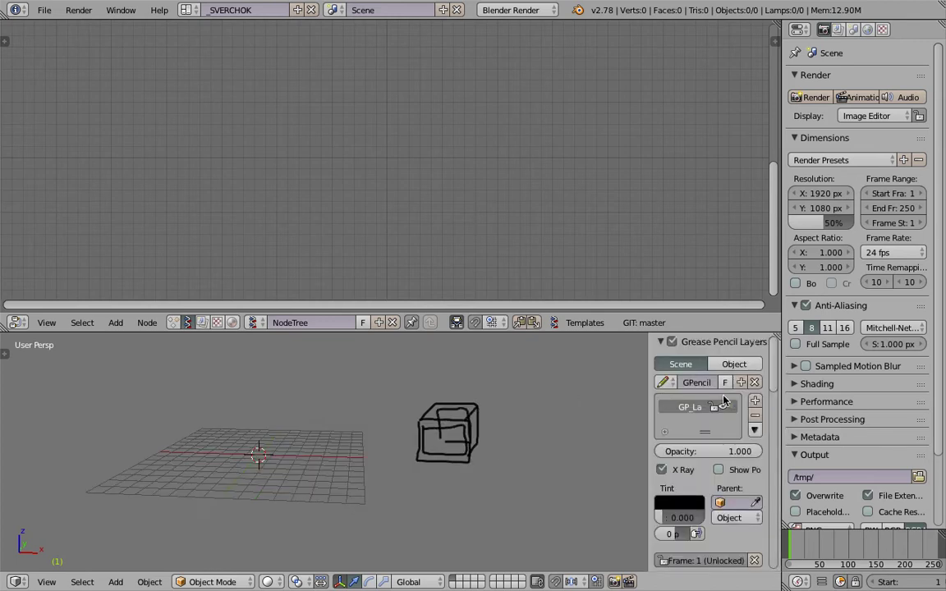
{"action": "left_click", "coordinate": [755, 417]}
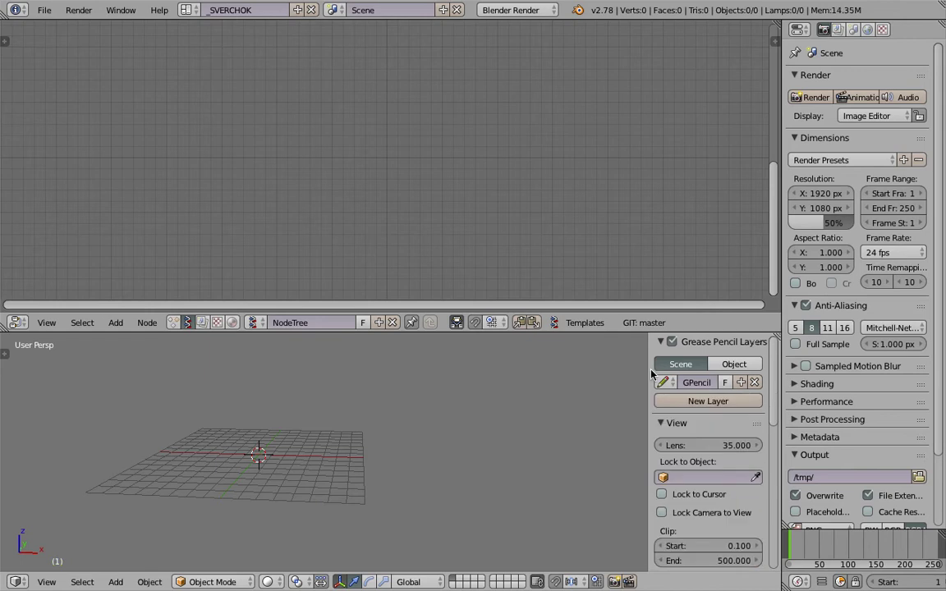
{"action": "key", "text": "n"}
{"action": "middle_click_drag", "start_coordinate": [361, 400], "coordinate": [433, 367]}
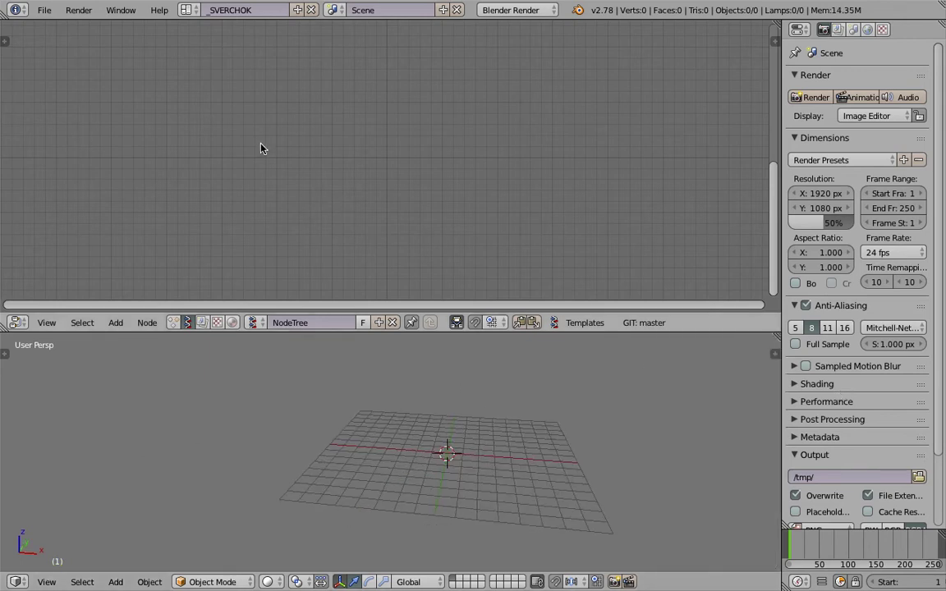
Add a Plane MK2 node via the node search
{"action": "key", "text": "alt+space"}
{"action": "type", "text": "plane"}
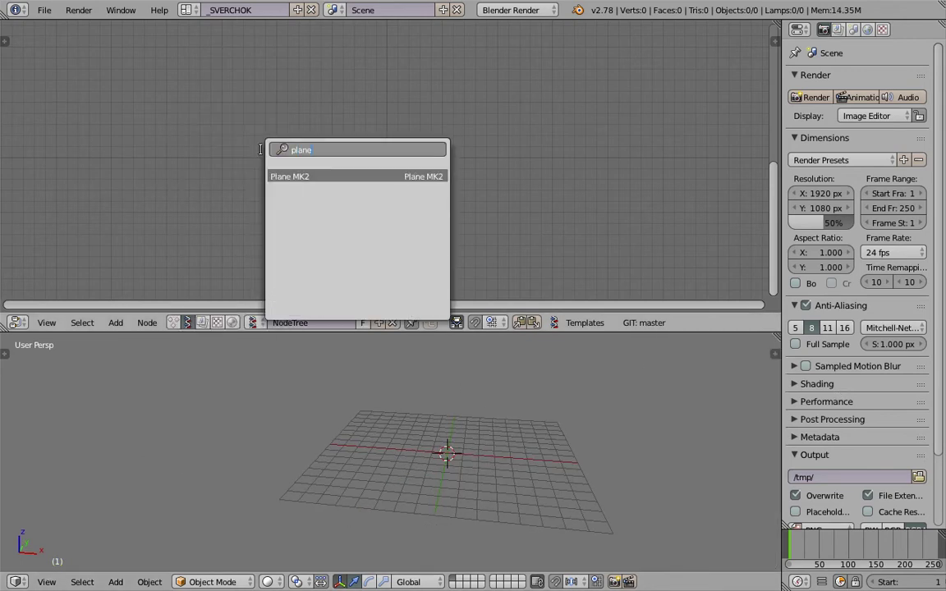
{"action": "key", "text": "Return"}
{"action": "left_click", "coordinate": [186, 98]}
Add a Viewer Draw node and link the plane's Vertices and Polygons into it
{"action": "key", "text": "shift+a"}
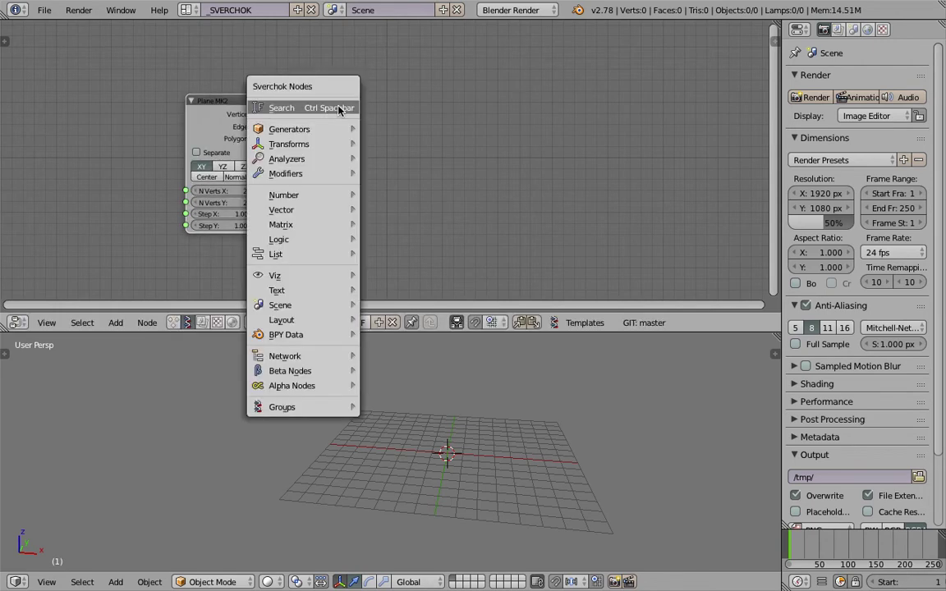
{"action": "left_click", "coordinate": [339, 110]}
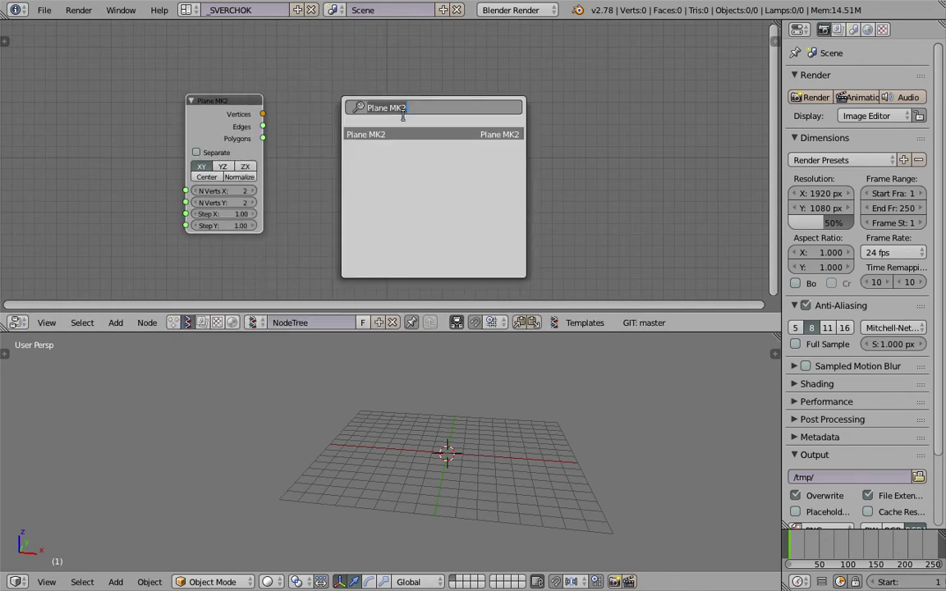
{"action": "type", "text": "view"}
{"action": "key", "text": "Return"}
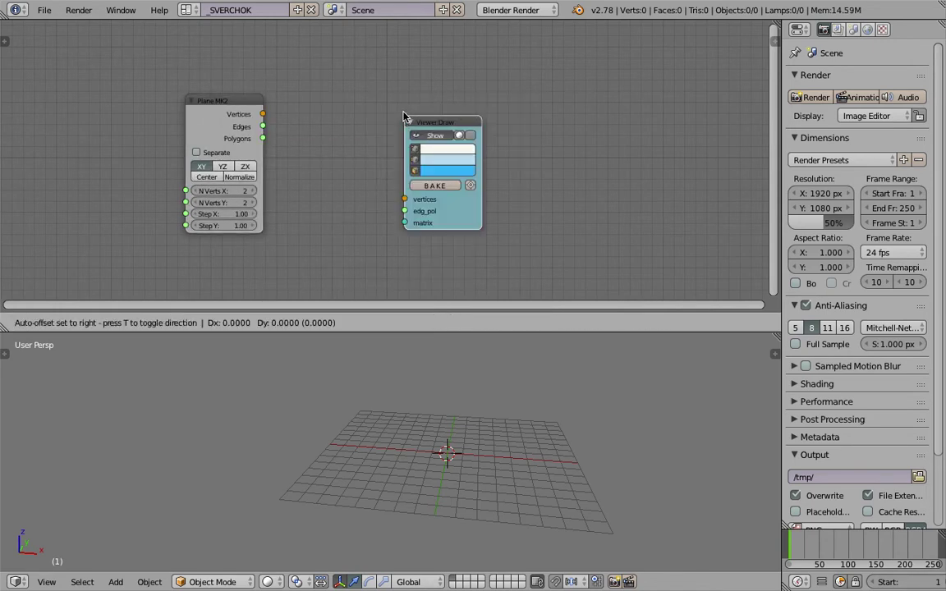
{"action": "left_click", "coordinate": [406, 90]}
{"action": "mouse_move", "coordinate": [263, 114]}
{"action": "left_mouse_down"}
{"action": "mouse_move", "coordinate": [331, 164]}
{"action": "mouse_move", "coordinate": [263, 138]}
{"action": "left_mouse_up"}
{"action": "mouse_move", "coordinate": [442, 418]}
{"action": "middle_mouse_down"}
{"action": "mouse_move", "coordinate": [489, 484]}
{"action": "mouse_move", "coordinate": [433, 484]}
{"action": "middle_mouse_up"}
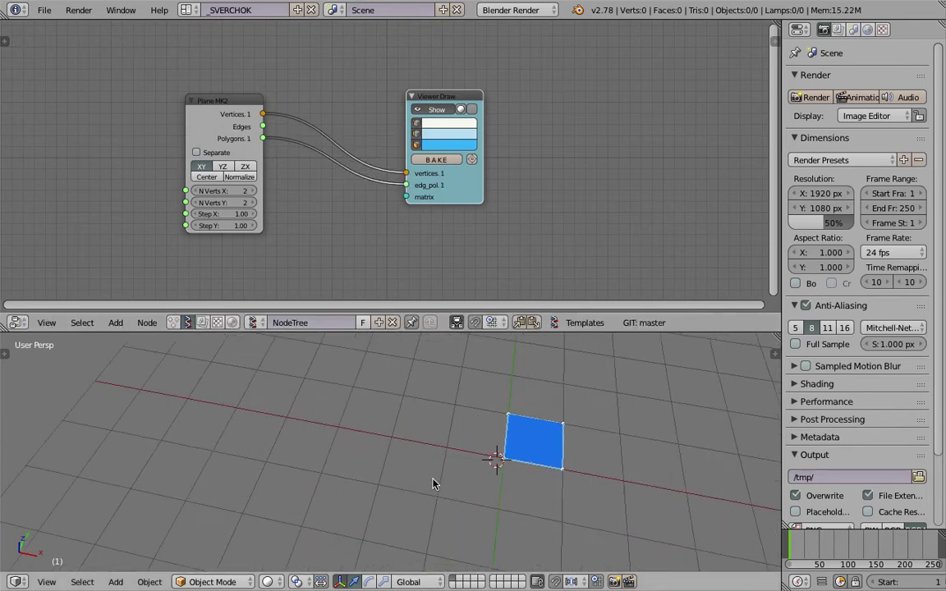
Centre the plane on the origin and spread the Plane and Viewer nodes apart
{"action": "mouse_move", "coordinate": [529, 484]}
{"action": "middle_mouse_down"}
{"action": "mouse_move", "coordinate": [493, 483]}
{"action": "mouse_move", "coordinate": [485, 449]}
{"action": "middle_mouse_up"}
{"action": "left_click", "coordinate": [205, 178]}
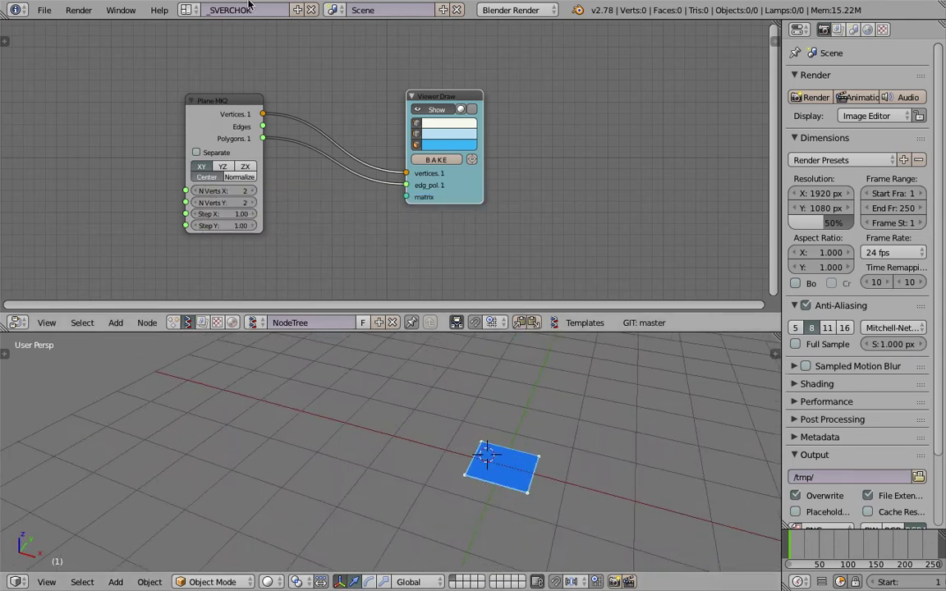
{"action": "left_click_drag", "start_coordinate": [243, 97], "coordinate": [266, 78]}
{"action": "left_click_drag", "start_coordinate": [410, 96], "coordinate": [472, 98]}
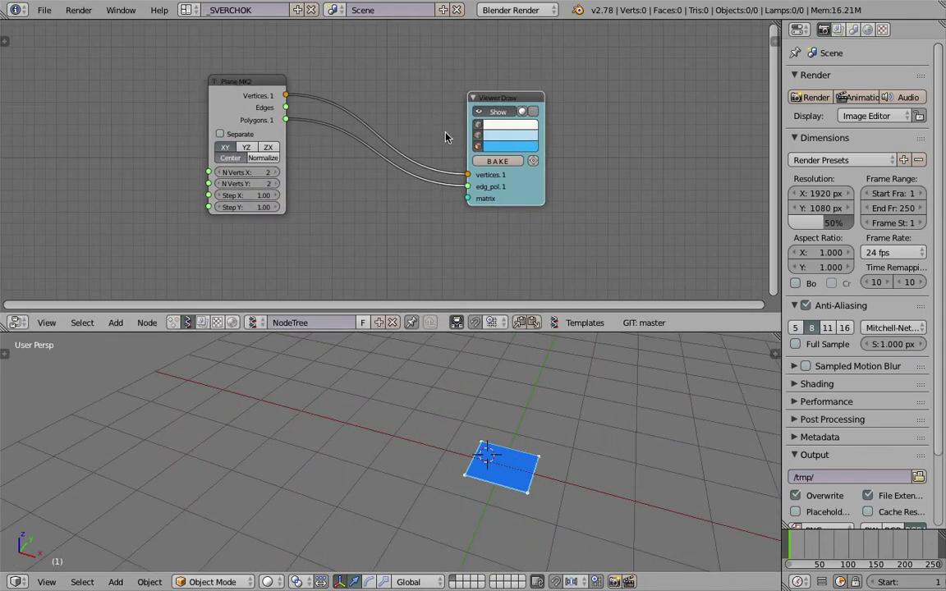
{"action": "key", "text": "shift+a"}
Add an Inset Special node and wire it between Plane MK2 and Viewer Draw
{"action": "left_click", "coordinate": [386, 105]}
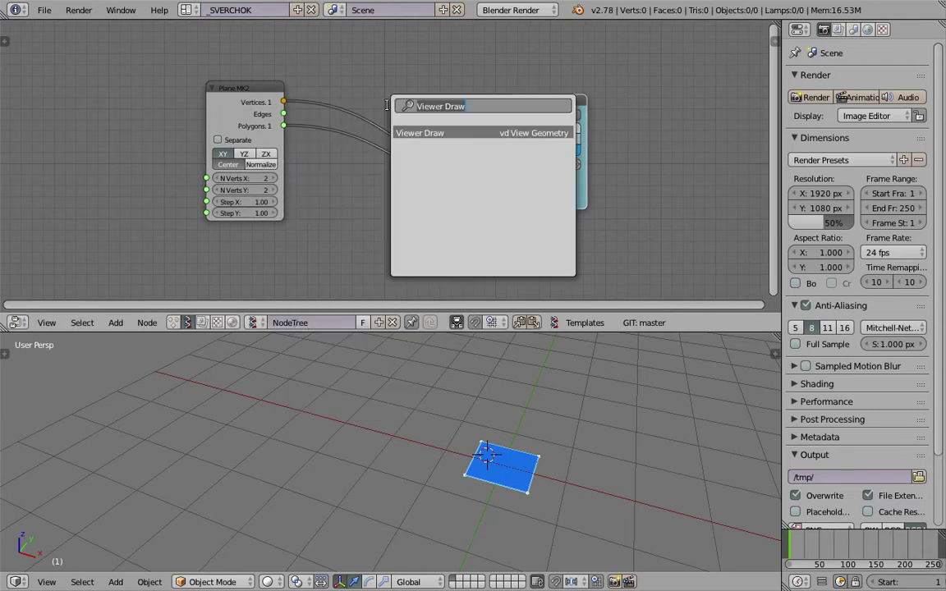
{"action": "type", "text": "inset"}
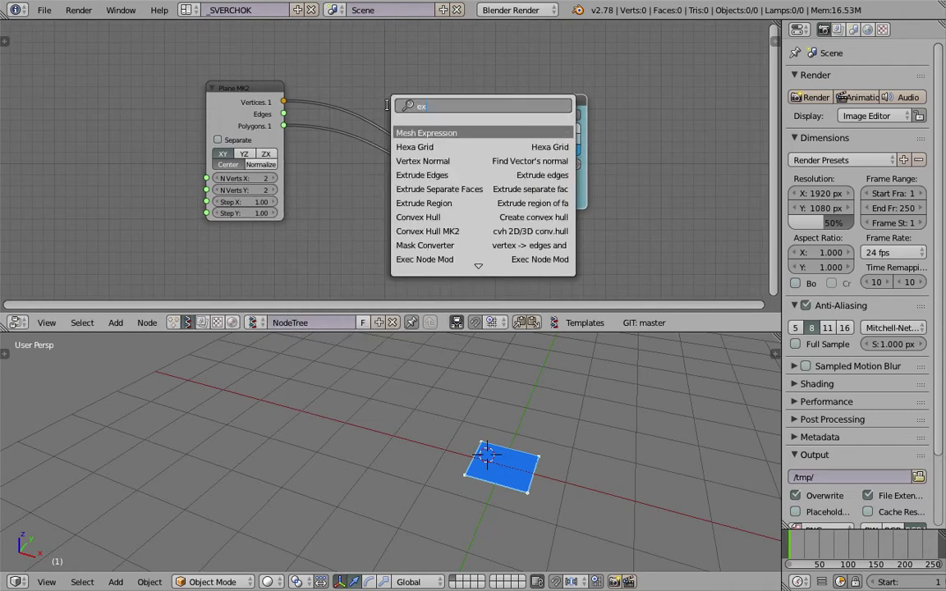
{"action": "key", "text": "Return"}
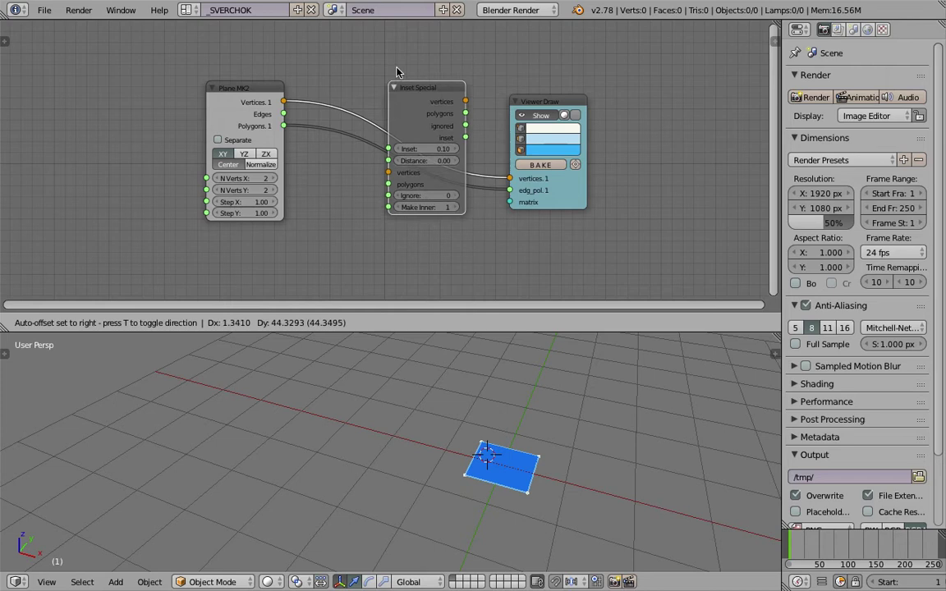
{"action": "left_click", "coordinate": [389, 136]}
{"action": "mouse_move", "coordinate": [285, 102]}
{"action": "left_mouse_down"}
{"action": "mouse_move", "coordinate": [417, 83]}
{"action": "mouse_move", "coordinate": [284, 126]}
{"action": "left_mouse_up"}
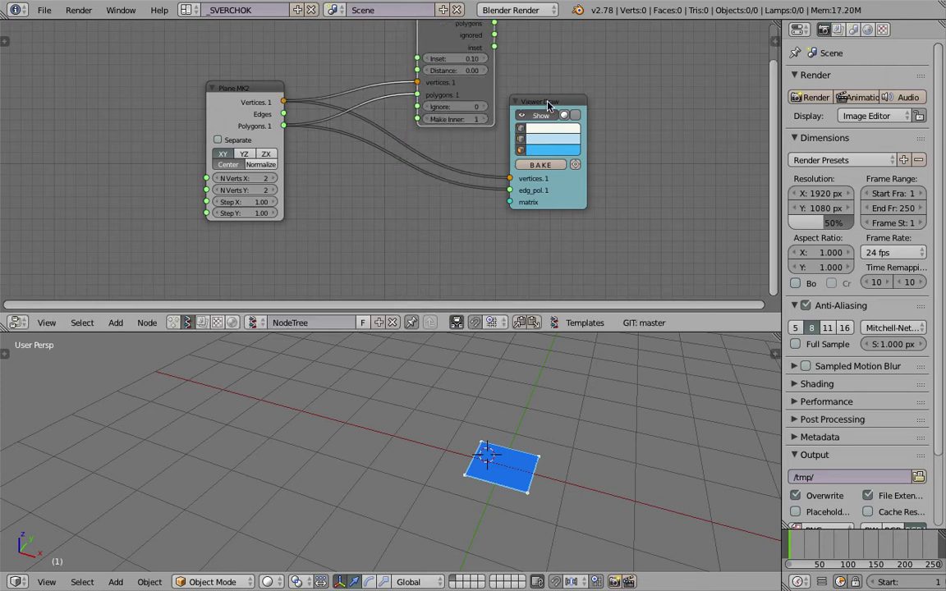
{"action": "middle_click_drag", "start_coordinate": [492, 97], "coordinate": [430, 144]}
{"action": "mouse_move", "coordinate": [436, 59]}
{"action": "left_mouse_down"}
{"action": "mouse_move", "coordinate": [461, 94]}
{"action": "mouse_move", "coordinate": [505, 234]}
{"action": "left_mouse_up"}
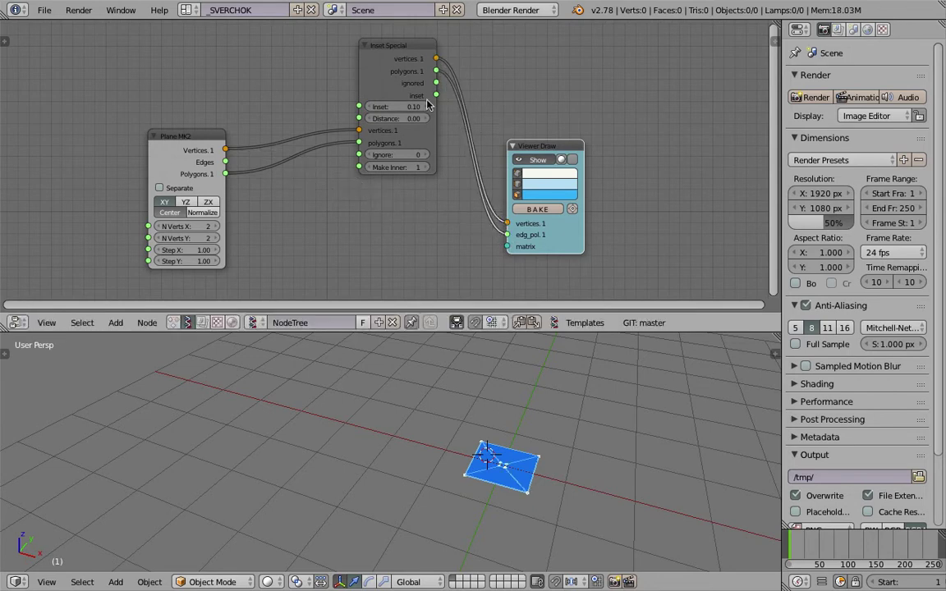
{"action": "left_click_drag", "start_coordinate": [386, 90], "coordinate": [378, 126]}
{"action": "scroll", "coordinate": [507, 391], "scroll_direction": "up", "scroll_amount": 2}
{"action": "mouse_move", "coordinate": [506, 391]}
{"action": "middle_mouse_down", "text": "shift"}
{"action": "mouse_move", "coordinate": [337, 389]}
{"action": "mouse_move", "coordinate": [344, 255]}
{"action": "middle_mouse_up", "text": "shift"}
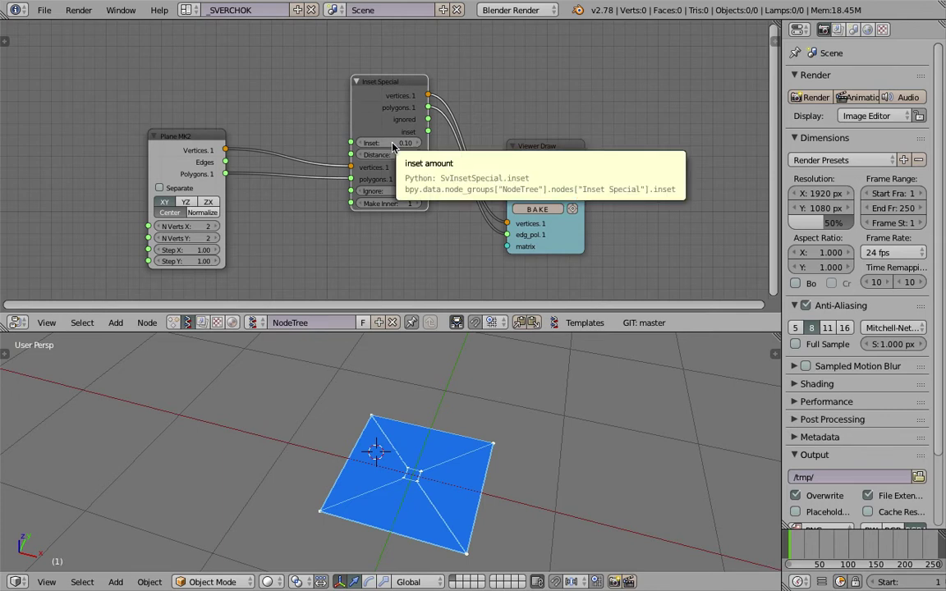
Set the inset to about 0.79 and test the Ignore value at 1, then 0
{"action": "mouse_move", "coordinate": [394, 145]}
{"action": "left_mouse_down"}
{"action": "mouse_move", "coordinate": [443, 145]}
{"action": "mouse_move", "coordinate": [398, 143]}
{"action": "left_mouse_up"}
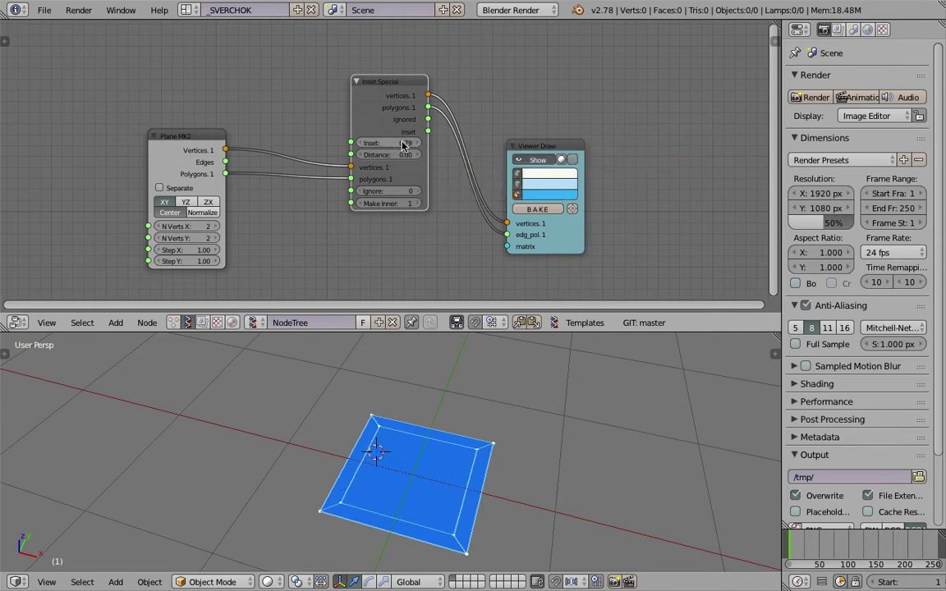
{"action": "left_click_drag", "start_coordinate": [533, 146], "coordinate": [532, 90]}
{"action": "left_click_drag", "start_coordinate": [428, 132], "coordinate": [504, 179]}
{"action": "left_click_drag", "start_coordinate": [427, 120], "coordinate": [504, 179]}
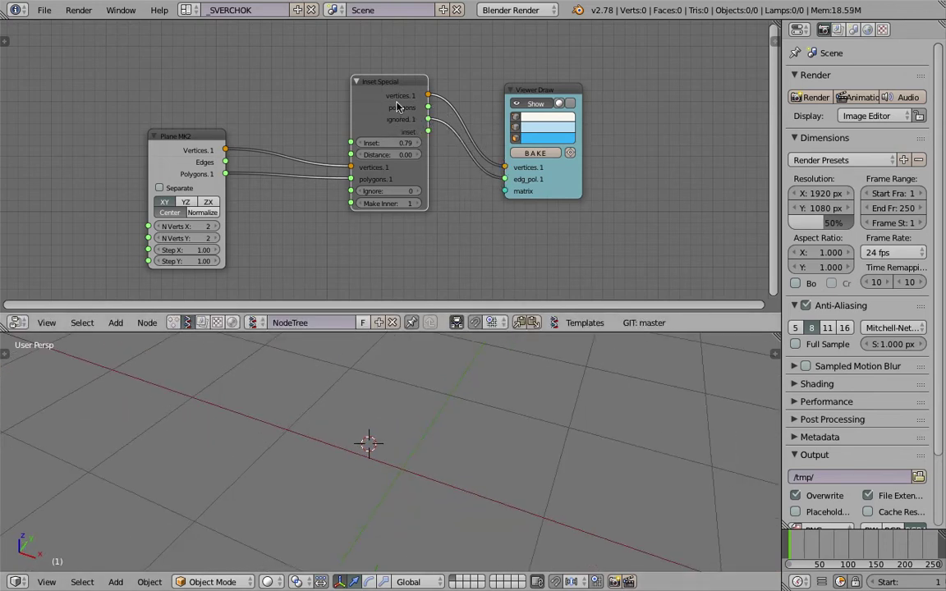
{"action": "left_click_drag", "start_coordinate": [397, 101], "coordinate": [395, 119]}
{"action": "left_click", "coordinate": [407, 209]}
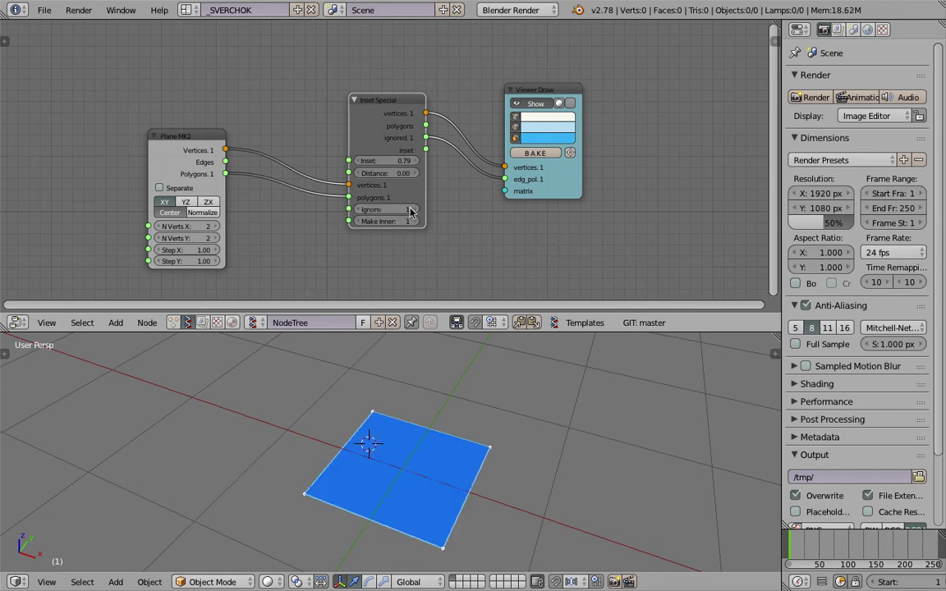
{"action": "left_click", "coordinate": [361, 210]}
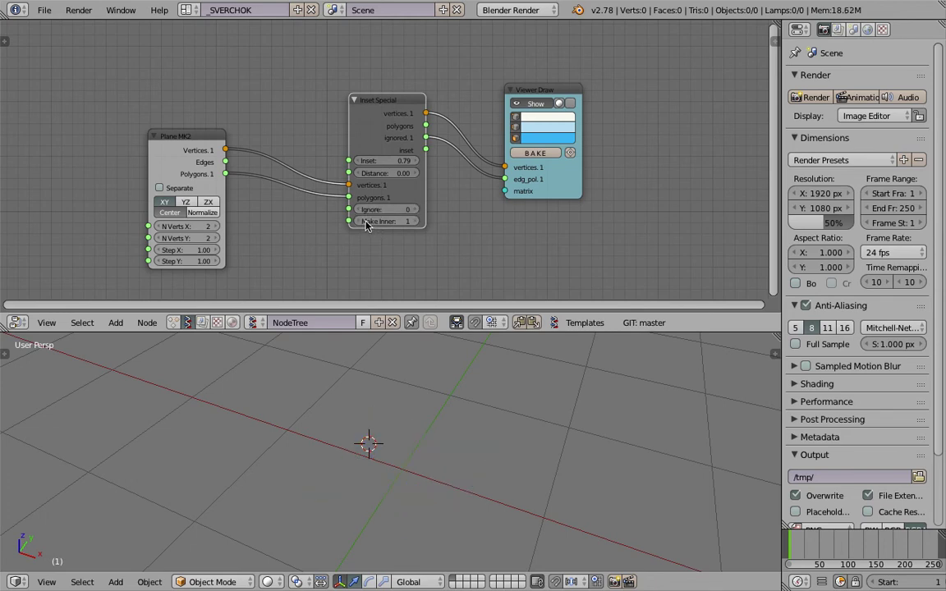
Send the inset frame's polygons to the viewer and fine-tune the inset to 0.82
{"action": "left_click_drag", "start_coordinate": [425, 124], "coordinate": [503, 180]}
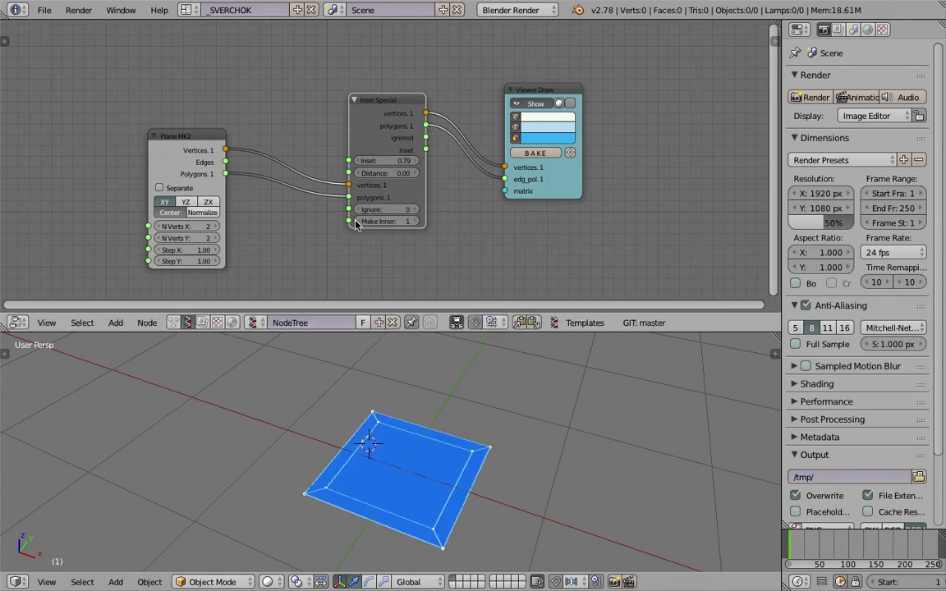
{"action": "mouse_move", "coordinate": [460, 427]}
{"action": "middle_mouse_down"}
{"action": "mouse_move", "coordinate": [521, 417]}
{"action": "mouse_move", "coordinate": [391, 418]}
{"action": "mouse_move", "coordinate": [427, 454]}
{"action": "middle_mouse_up"}
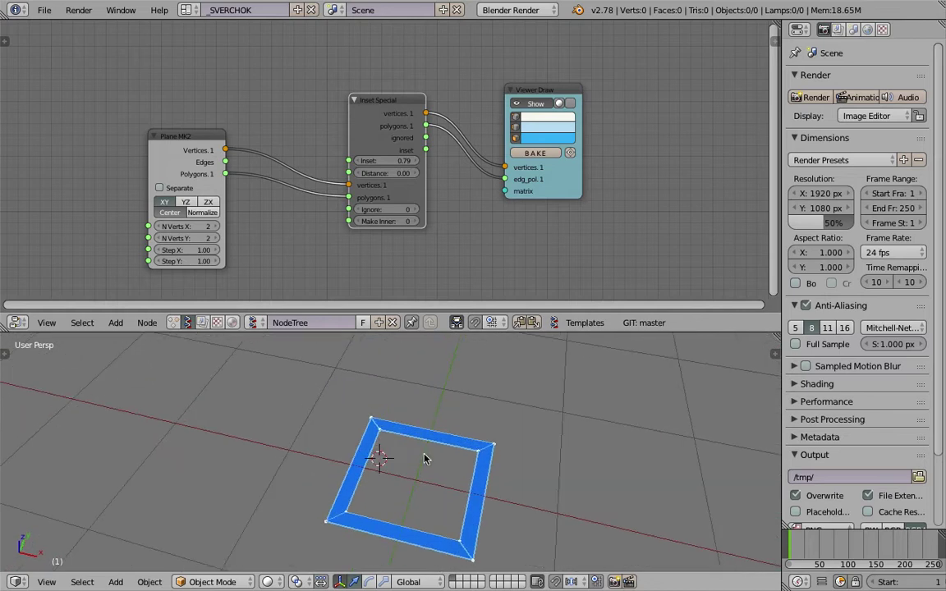
{"action": "middle_click_drag", "start_coordinate": [394, 315], "coordinate": [387, 298]}
{"action": "middle_click_drag", "start_coordinate": [370, 158], "coordinate": [363, 141]}
{"action": "left_click_drag", "start_coordinate": [369, 144], "coordinate": [386, 144]}
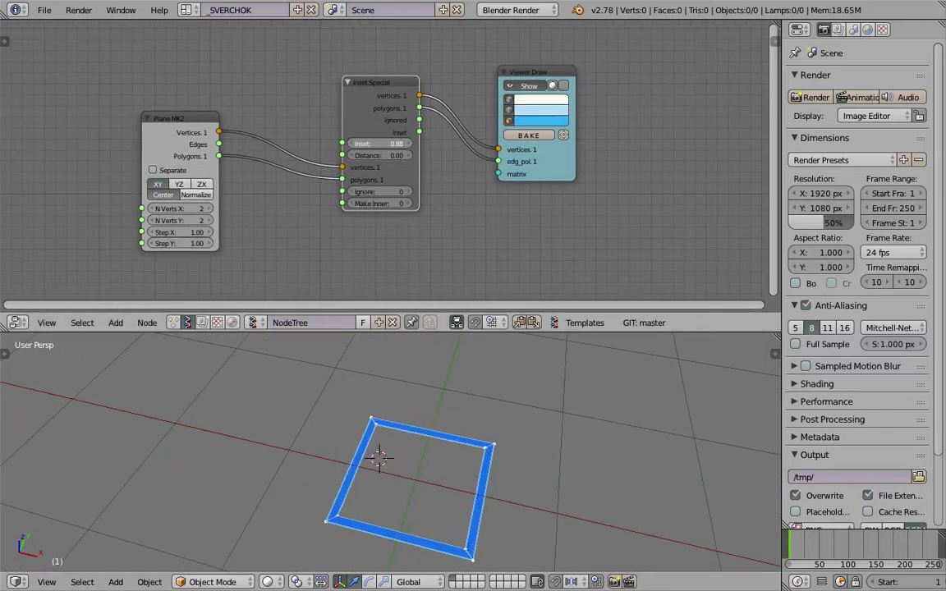
{"action": "middle_click_drag", "start_coordinate": [460, 443], "coordinate": [492, 402]}
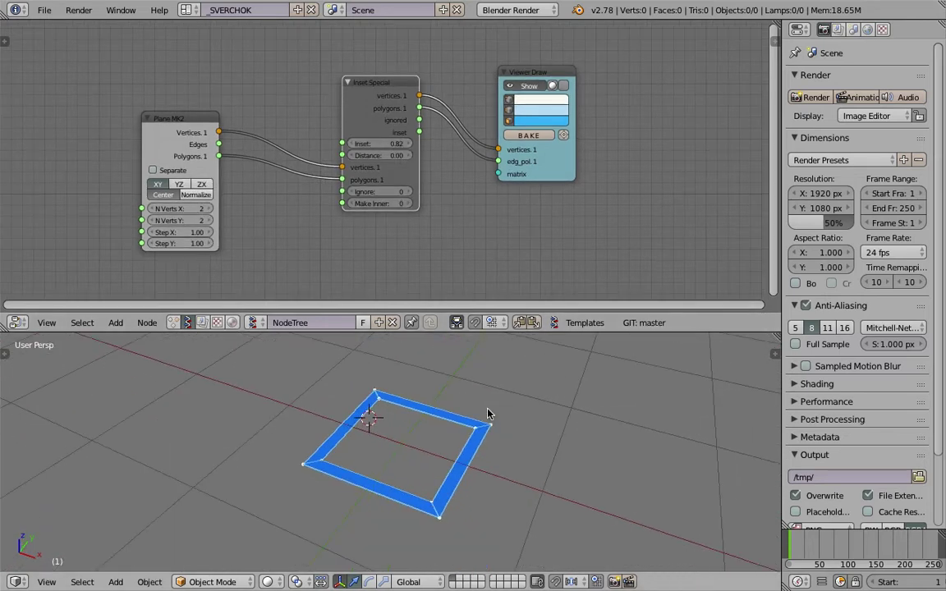
Save the file as sv_matrix_bookcase_001.blend
{"action": "key", "text": "ctrl+shift+s"}
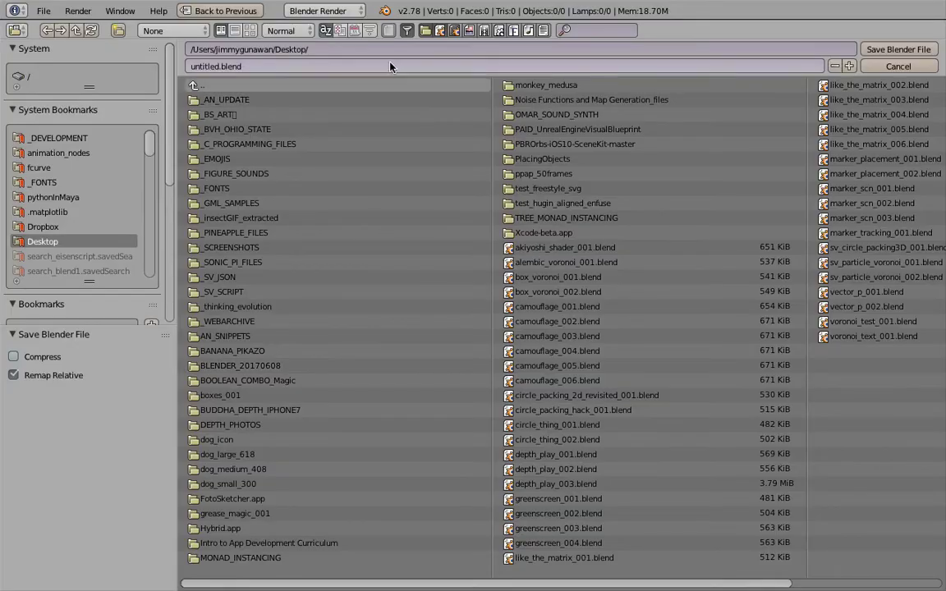
{"action": "left_click", "coordinate": [390, 65]}
{"action": "type", "text": "sv_matrix_bookcase_00"}
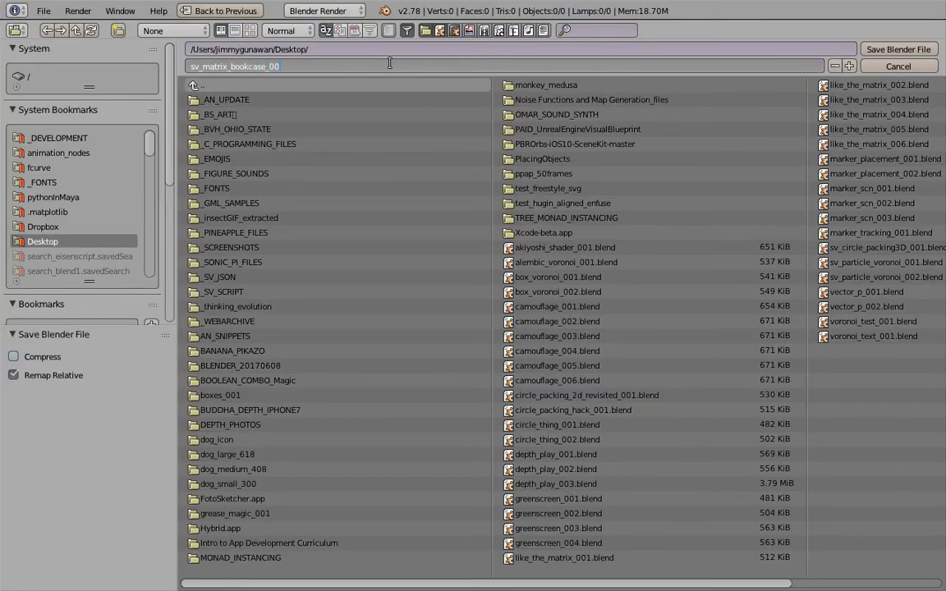
{"action": "type", "text": "1"}
{"action": "key", "text": "Return"}
Confirm the save, quick-save, and move the Inset node left and Viewer Draw right
{"action": "left_click", "coordinate": [898, 49]}
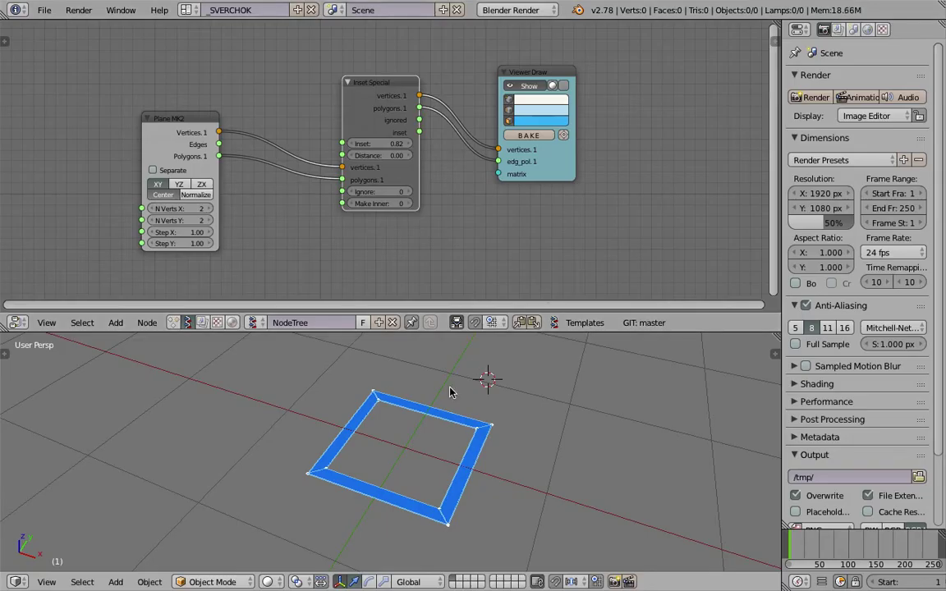
{"action": "mouse_move", "coordinate": [449, 392]}
{"action": "middle_mouse_down"}
{"action": "mouse_move", "coordinate": [515, 394]}
{"action": "mouse_move", "coordinate": [490, 407]}
{"action": "middle_mouse_up"}
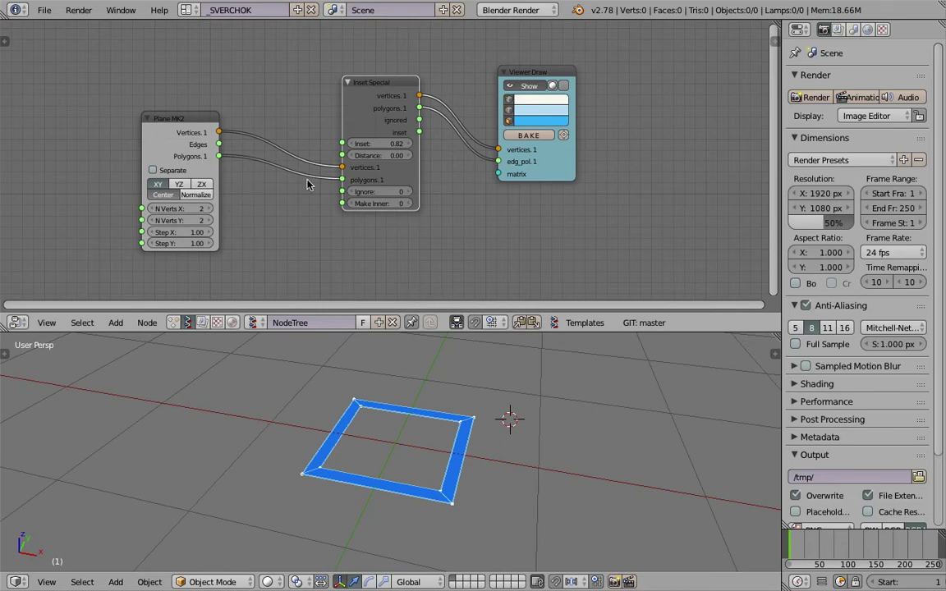
{"action": "left_click_drag", "start_coordinate": [345, 87], "coordinate": [323, 94]}
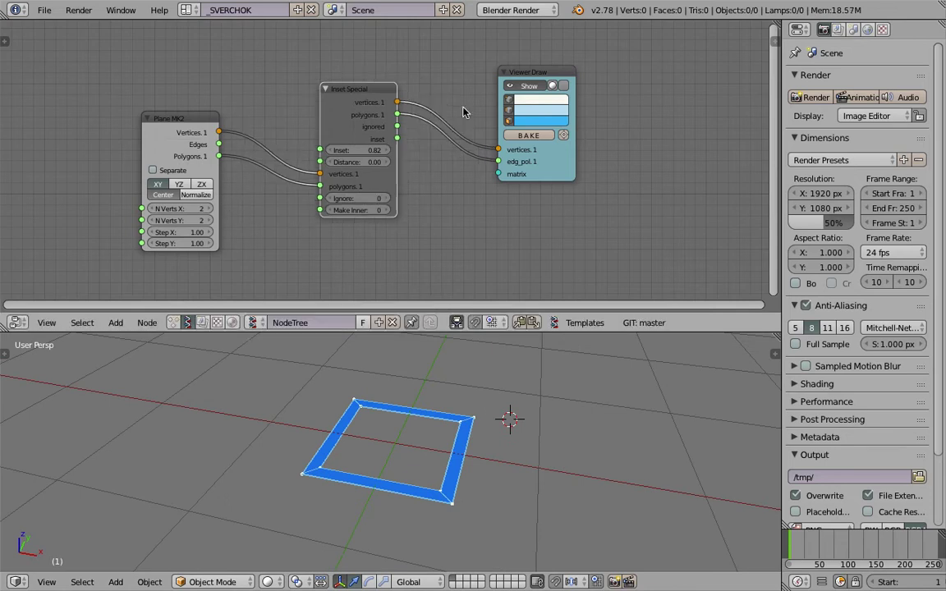
{"action": "key", "text": "ctrl+s"}
{"action": "key", "text": "g"}
{"action": "left_click", "coordinate": [550, 84]}
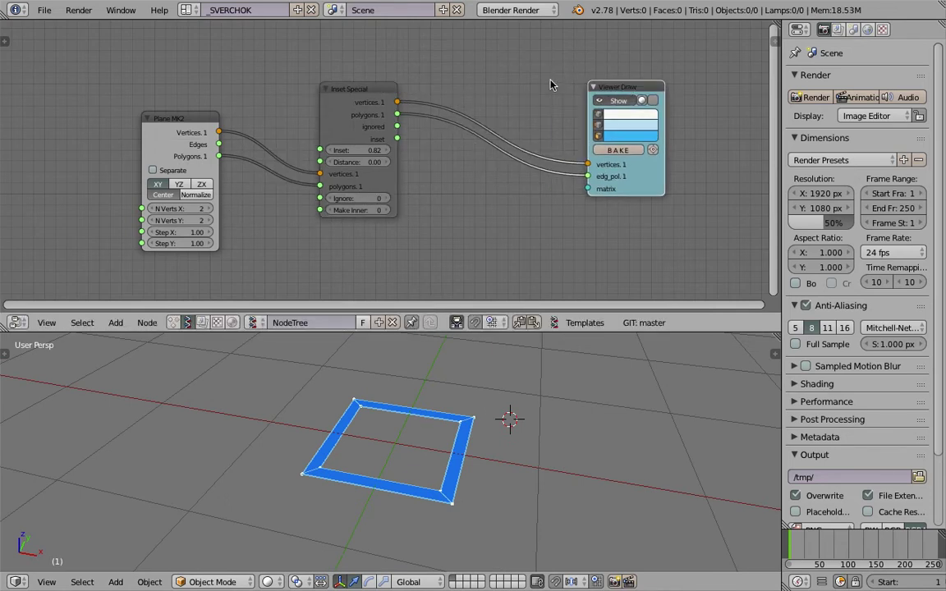
Insert an Extrude Region node between Inset Special and Viewer Draw
{"action": "key", "text": "alt+space"}
{"action": "type", "text": "extru"}
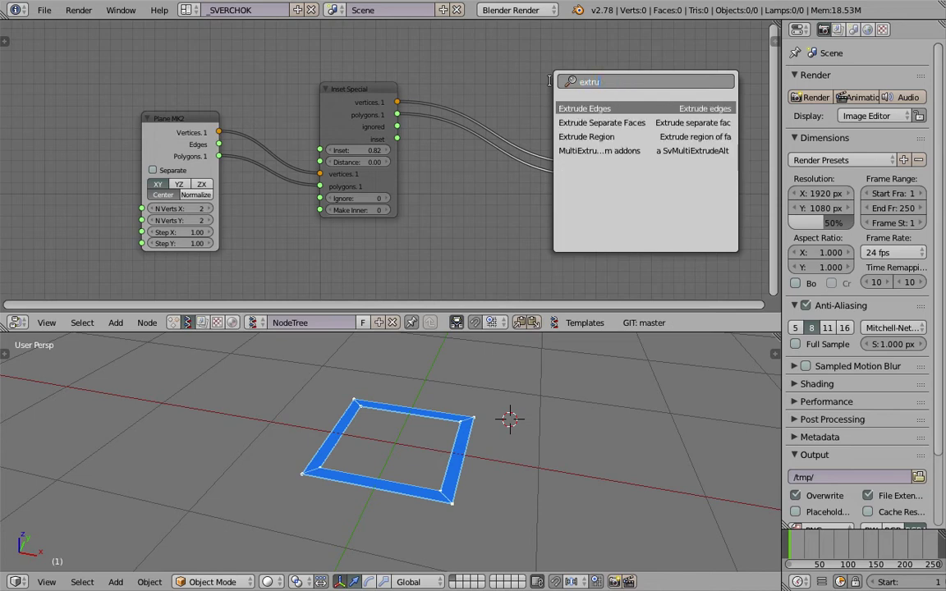
{"action": "key", "text": "Down"}
{"action": "key", "text": "Down"}
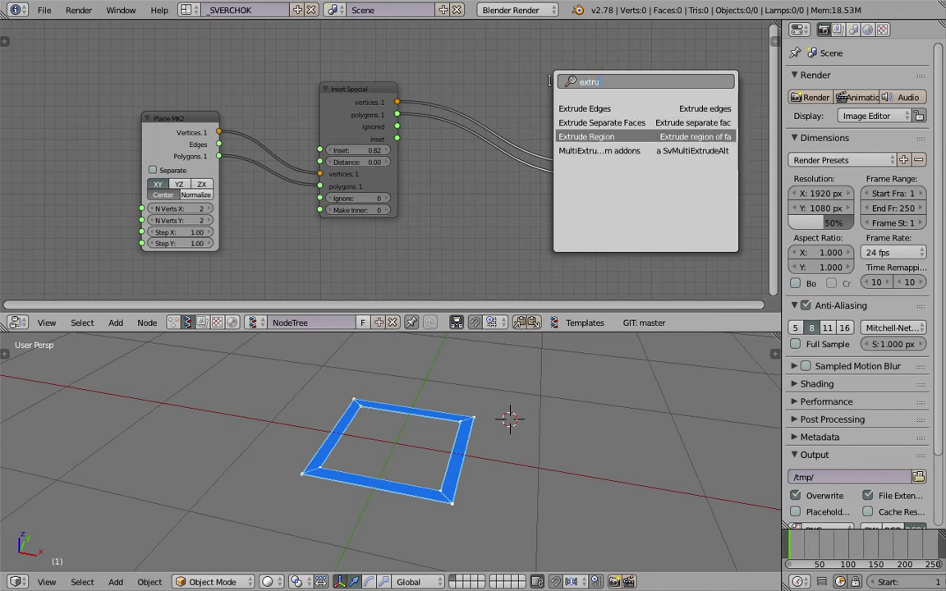
{"action": "key", "text": "Return"}
{"action": "left_click", "coordinate": [485, 65]}
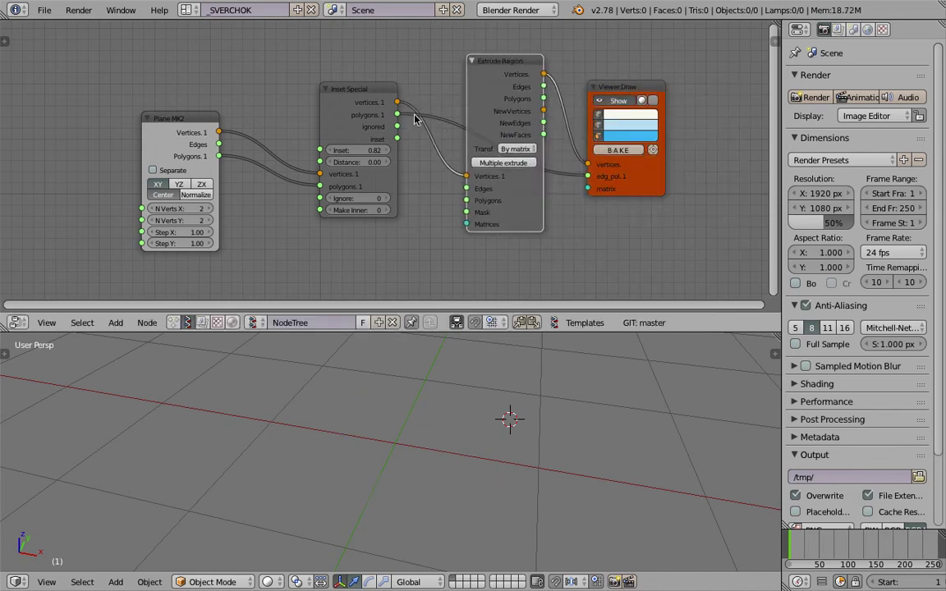
{"action": "left_click_drag", "start_coordinate": [396, 115], "coordinate": [454, 192]}
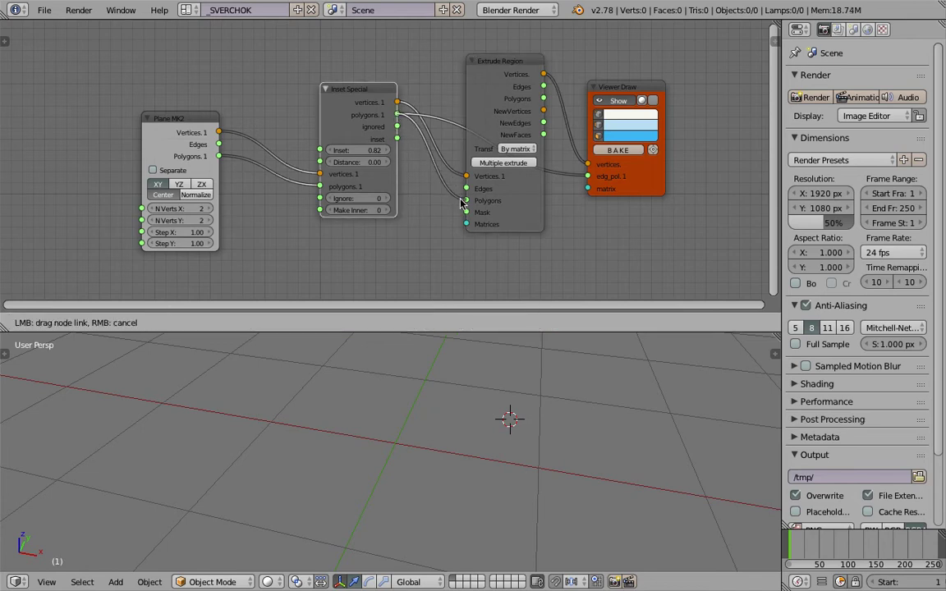
{"action": "left_click_drag", "start_coordinate": [461, 202], "coordinate": [466, 201]}
{"action": "left_click_drag", "start_coordinate": [543, 98], "coordinate": [588, 176]}
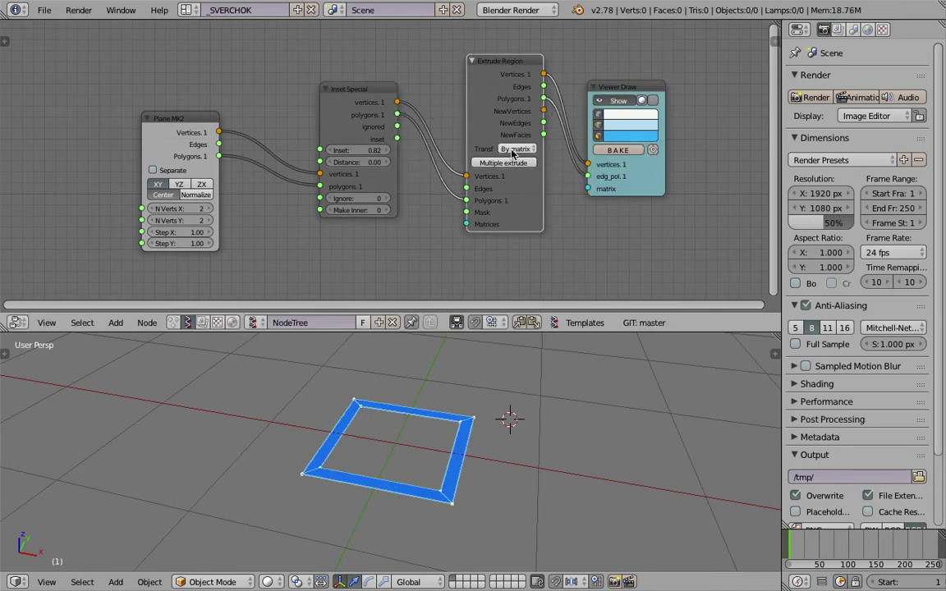
Extrude along normals with height 0.75 and save the file
{"action": "left_click", "coordinate": [514, 149]}
{"action": "left_click", "coordinate": [522, 125]}
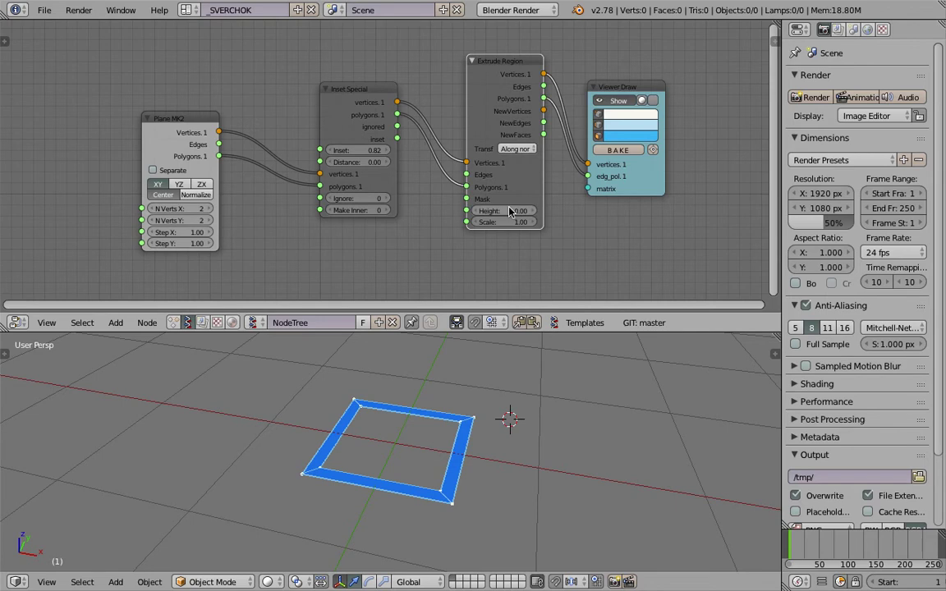
{"action": "left_click_drag", "start_coordinate": [509, 211], "coordinate": [542, 211]}
{"action": "mouse_move", "coordinate": [500, 394]}
{"action": "middle_mouse_down"}
{"action": "mouse_move", "coordinate": [476, 454]}
{"action": "mouse_move", "coordinate": [337, 444]}
{"action": "mouse_move", "coordinate": [359, 380]}
{"action": "mouse_move", "coordinate": [525, 439]}
{"action": "mouse_move", "coordinate": [460, 439]}
{"action": "mouse_move", "coordinate": [459, 449]}
{"action": "mouse_move", "coordinate": [554, 443]}
{"action": "mouse_move", "coordinate": [485, 465]}
{"action": "middle_mouse_up"}
{"action": "key", "text": "ctrl+s"}
Move the Plane MK2 and Inset nodes left, overwriting the saved file several times
{"action": "left_click", "coordinate": [486, 465]}
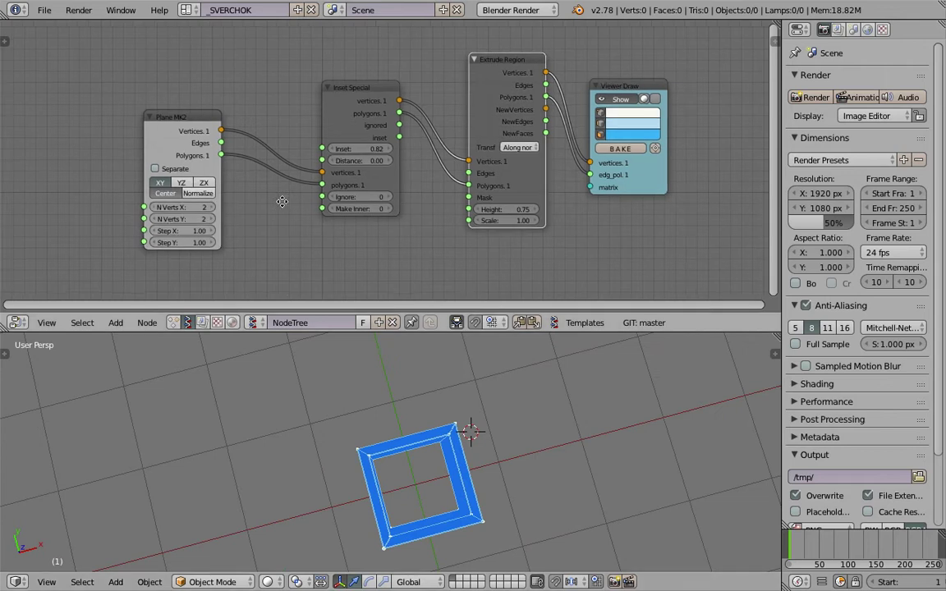
{"action": "left_click_drag", "start_coordinate": [263, 97], "coordinate": [152, 93]}
{"action": "left_click_drag", "start_coordinate": [415, 111], "coordinate": [385, 108]}
{"action": "key", "text": "ctrl+s"}
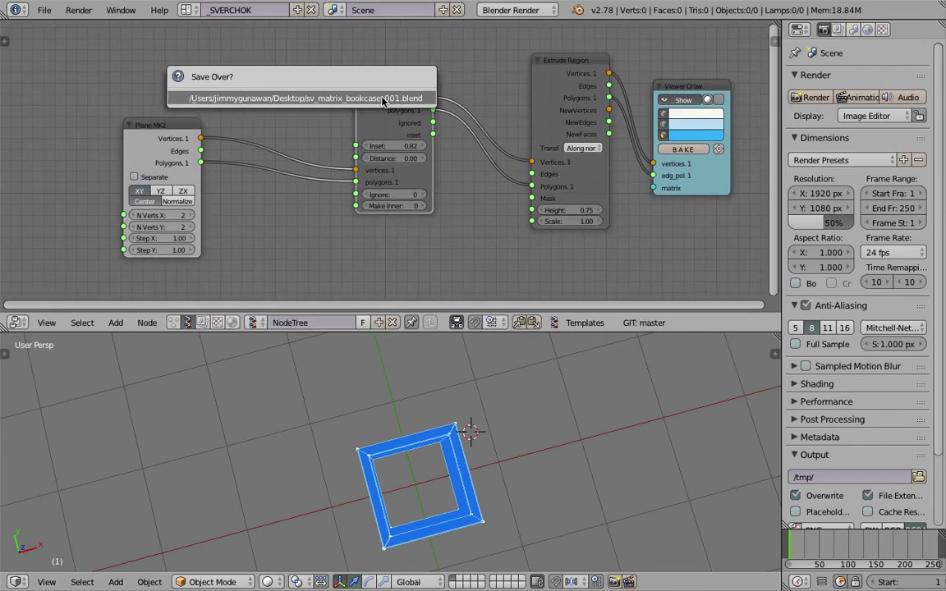
{"action": "left_click", "coordinate": [385, 97]}
{"action": "mouse_move", "coordinate": [427, 386]}
{"action": "middle_mouse_down"}
{"action": "mouse_move", "coordinate": [408, 417]}
{"action": "mouse_move", "coordinate": [334, 369]}
{"action": "mouse_move", "coordinate": [530, 469]}
{"action": "mouse_move", "coordinate": [459, 386]}
{"action": "middle_mouse_up"}
{"action": "key", "text": "ctrl+s"}
{"action": "left_click", "coordinate": [529, 468]}
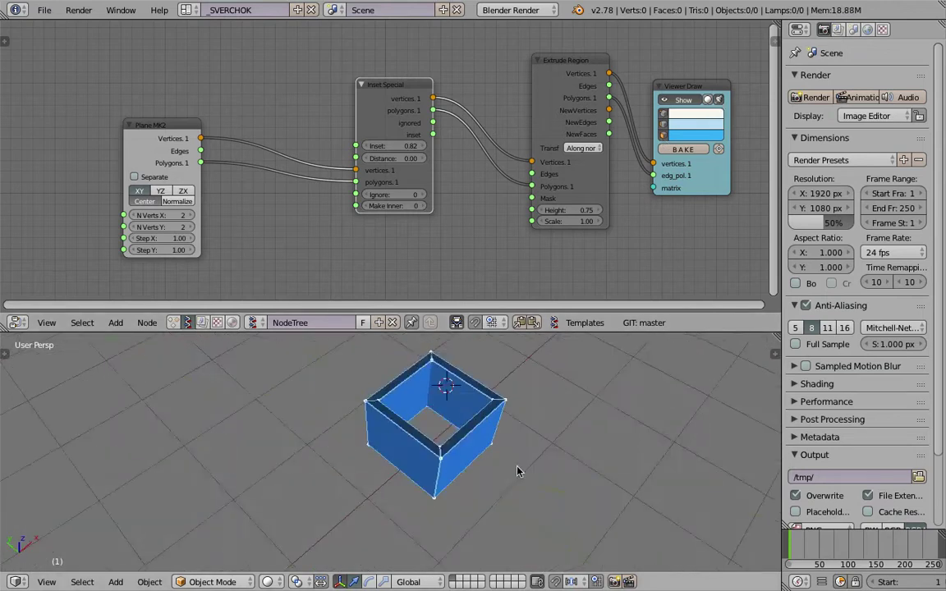
Try a 4-by-5 vertex plane grid in Plane MK2 to get a box grid
{"action": "left_click_drag", "start_coordinate": [165, 124], "coordinate": [150, 102]}
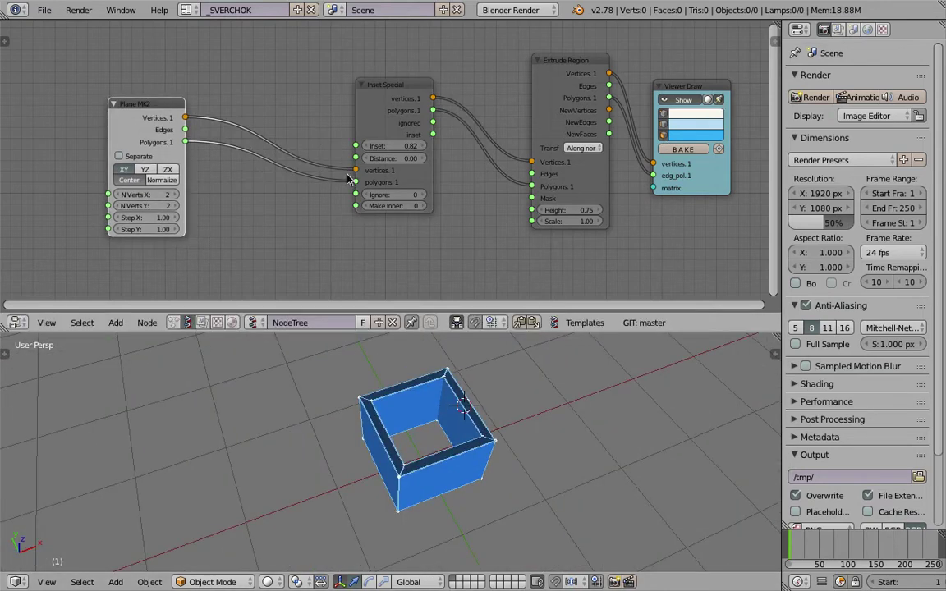
{"action": "scroll", "coordinate": [367, 170], "scroll_direction": "up", "scroll_amount": 1}
{"action": "middle_click_drag", "start_coordinate": [374, 418], "coordinate": [351, 387]}
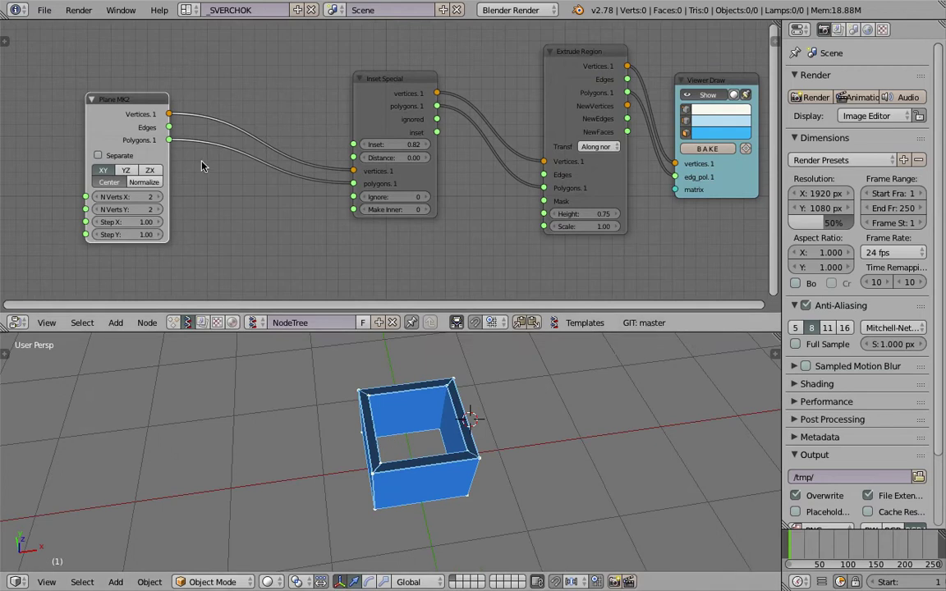
{"action": "middle_click_drag", "start_coordinate": [181, 144], "coordinate": [202, 160]}
{"action": "left_click", "coordinate": [201, 189]}
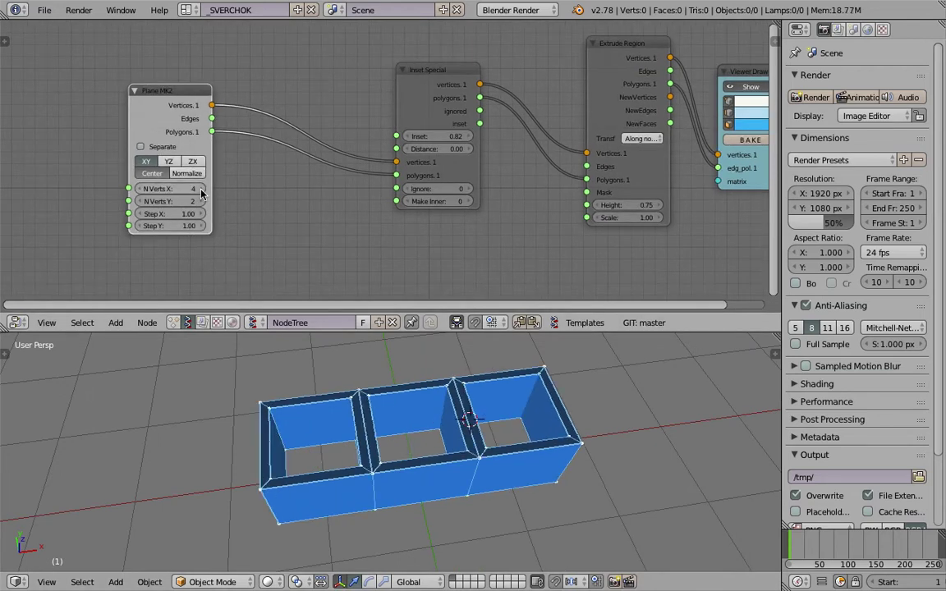
{"action": "left_click", "coordinate": [201, 201]}
{"action": "left_click", "coordinate": [201, 201]}
{"action": "left_click", "coordinate": [201, 201]}
{"action": "mouse_move", "coordinate": [394, 385]}
{"action": "middle_mouse_down"}
{"action": "mouse_move", "coordinate": [490, 523]}
{"action": "mouse_move", "coordinate": [469, 454]}
{"action": "middle_mouse_up"}
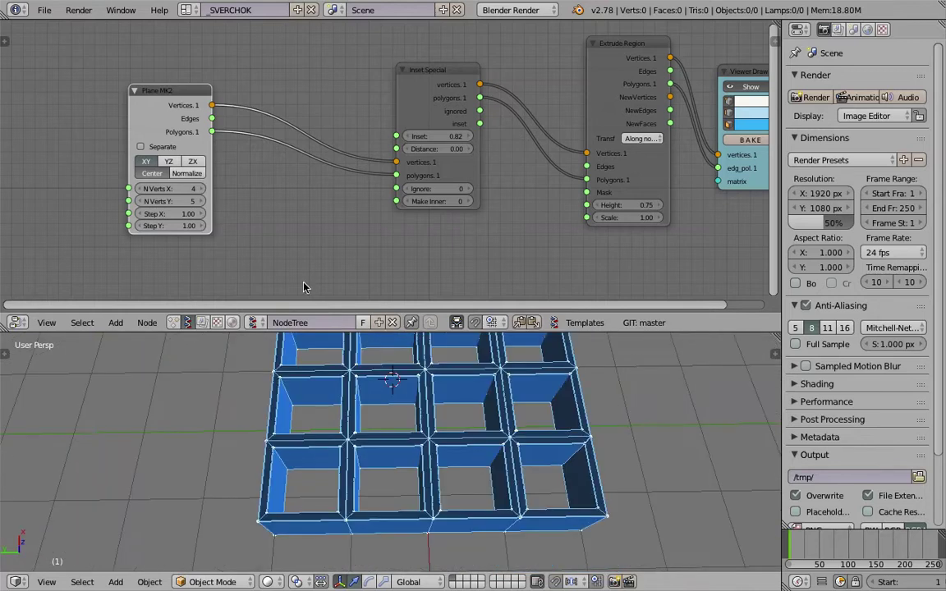
Set N Verts X to 3 for a 3-by-5 grid of box cells
{"action": "left_click", "coordinate": [147, 189]}
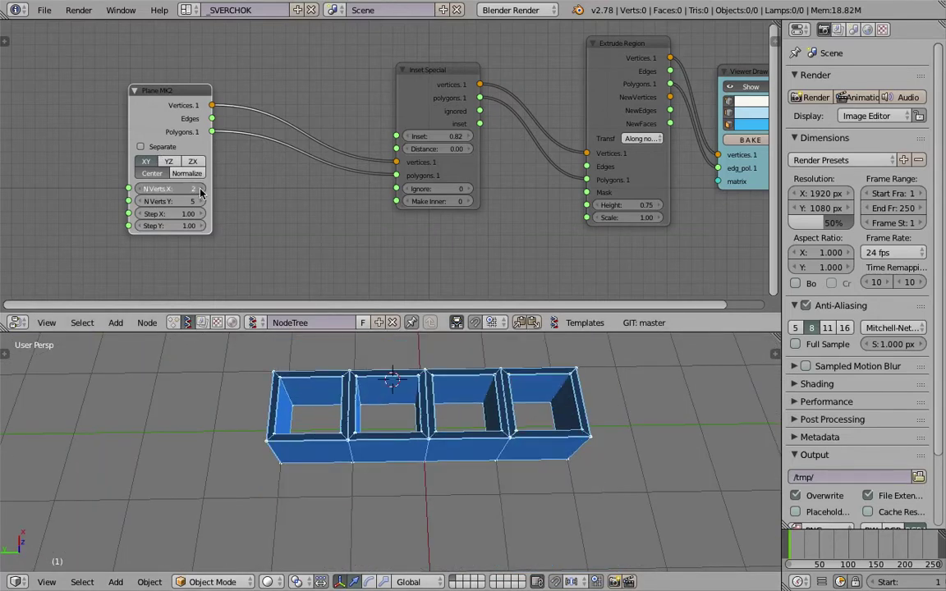
{"action": "left_click", "coordinate": [201, 191]}
{"action": "mouse_move", "coordinate": [376, 411]}
{"action": "middle_mouse_down"}
{"action": "mouse_move", "coordinate": [454, 433]}
{"action": "mouse_move", "coordinate": [443, 422]}
{"action": "middle_mouse_up"}
{"action": "scroll", "coordinate": [280, 231], "scroll_direction": "down", "scroll_amount": 1}
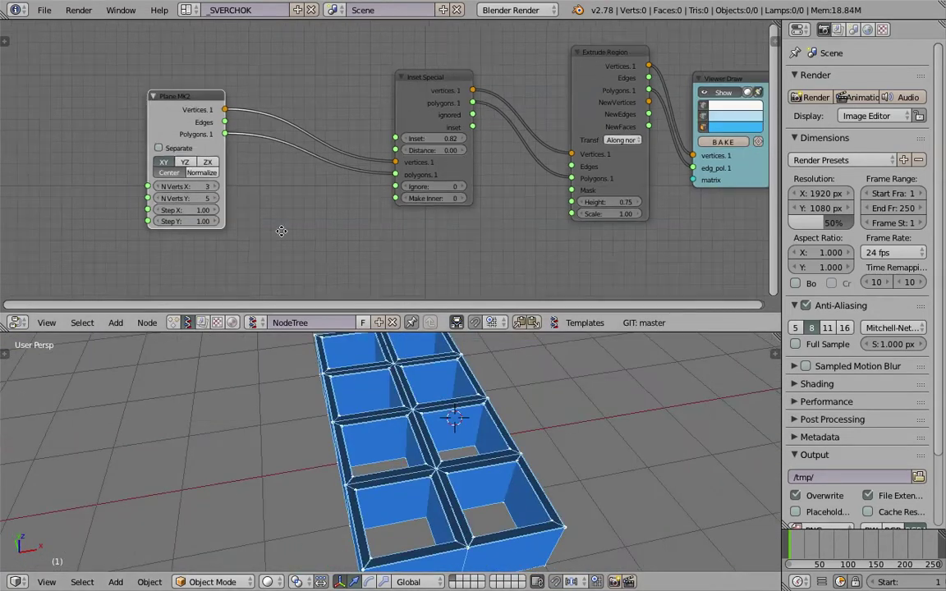
{"action": "middle_click_drag", "start_coordinate": [281, 232], "coordinate": [333, 225]}
Insert a Matrix Apply (verts) node into the Plane-to-Inset vertex link
{"action": "left_click_drag", "start_coordinate": [210, 89], "coordinate": [110, 107]}
{"action": "key", "text": "shift+a"}
{"action": "left_click", "coordinate": [339, 100]}
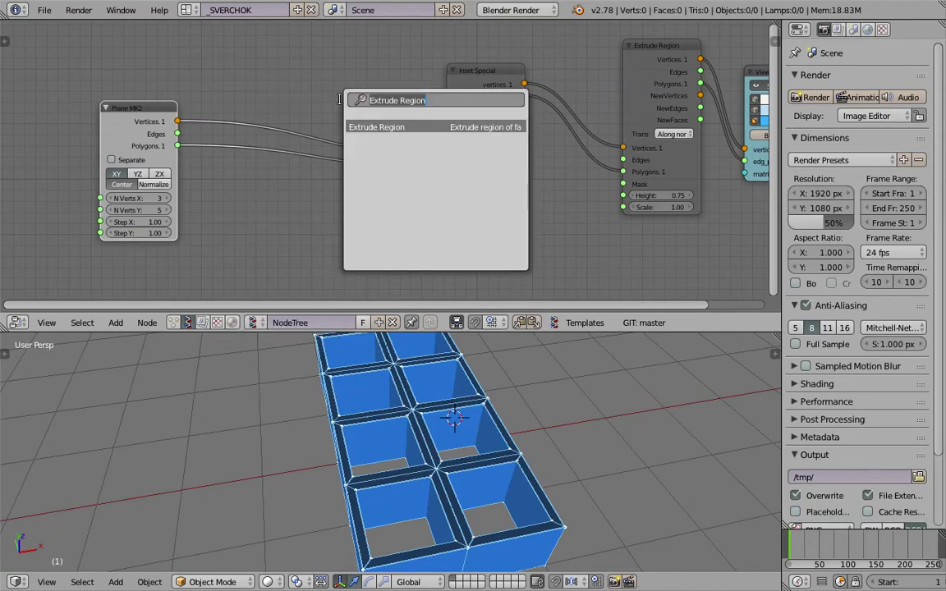
{"action": "type", "text": "appl"}
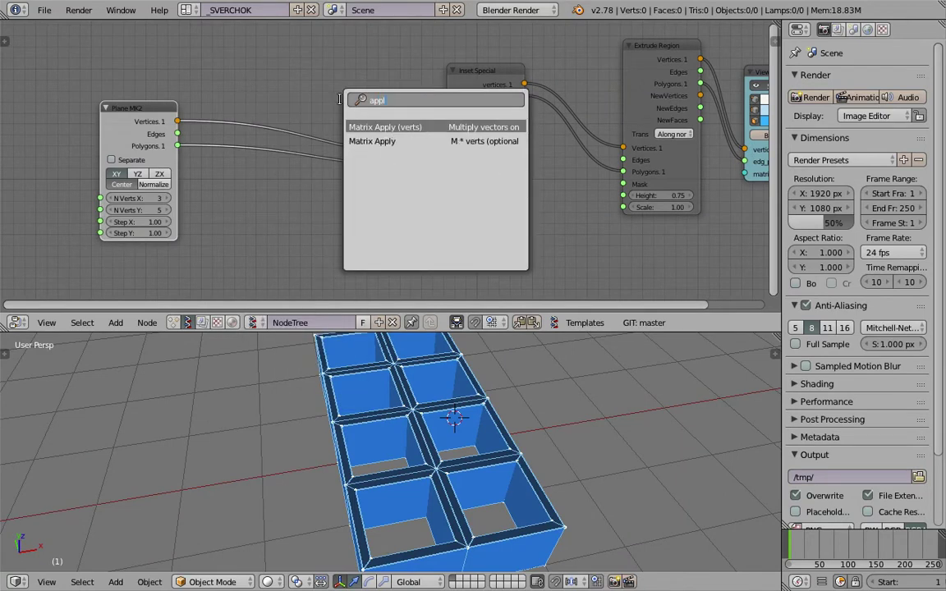
{"action": "key", "text": "Return"}
{"action": "left_click", "coordinate": [310, 102]}
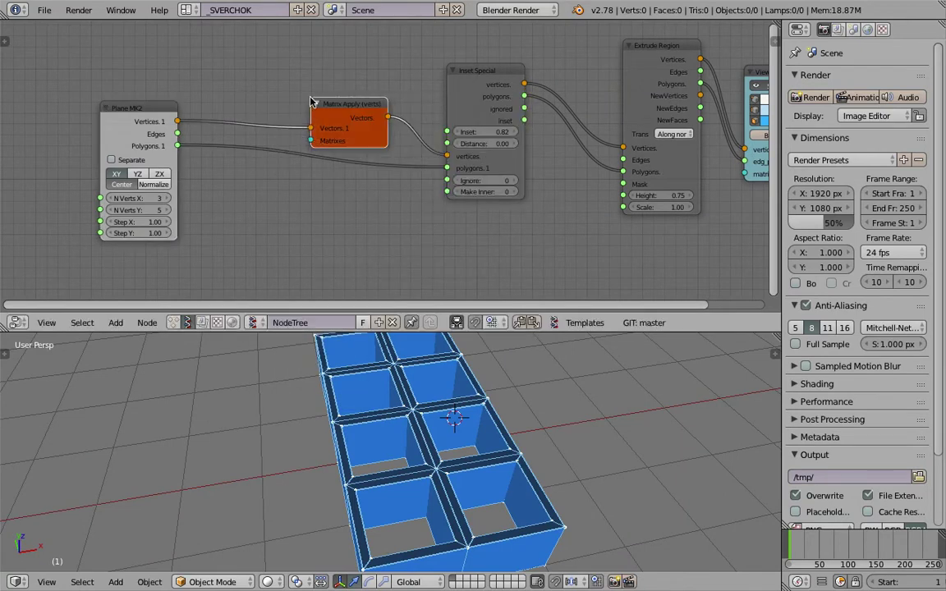
Add a Matrix in node and link it to Matrix Apply's Matrixes input
{"action": "key", "text": "shift+a"}
{"action": "left_click", "coordinate": [306, 75]}
{"action": "type", "text": "matr"}
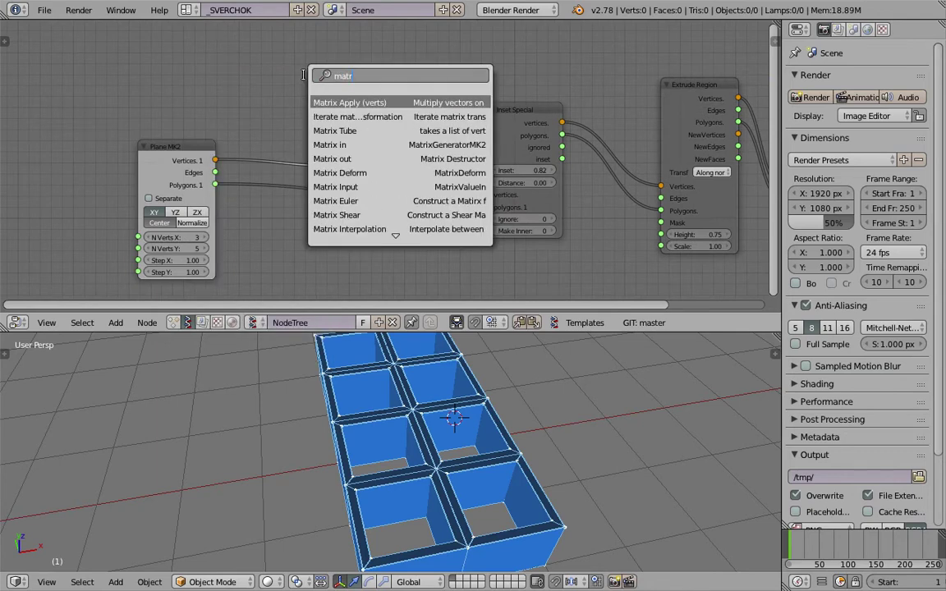
{"action": "type", "text": "ix i"}
{"action": "key", "text": "Return"}
{"action": "left_click", "coordinate": [252, 63]}
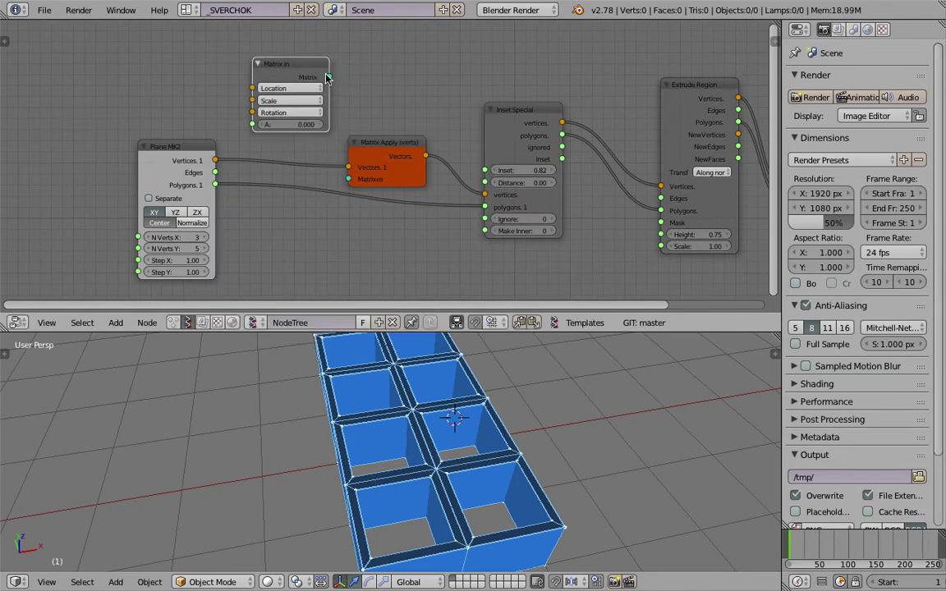
{"action": "left_click_drag", "start_coordinate": [326, 76], "coordinate": [348, 179]}
{"action": "middle_click_drag", "start_coordinate": [152, 70], "coordinate": [180, 76]}
Add a Vector in node and connect it to Matrix in's Scale input
{"action": "key", "text": "shift+a"}
{"action": "left_click", "coordinate": [197, 87]}
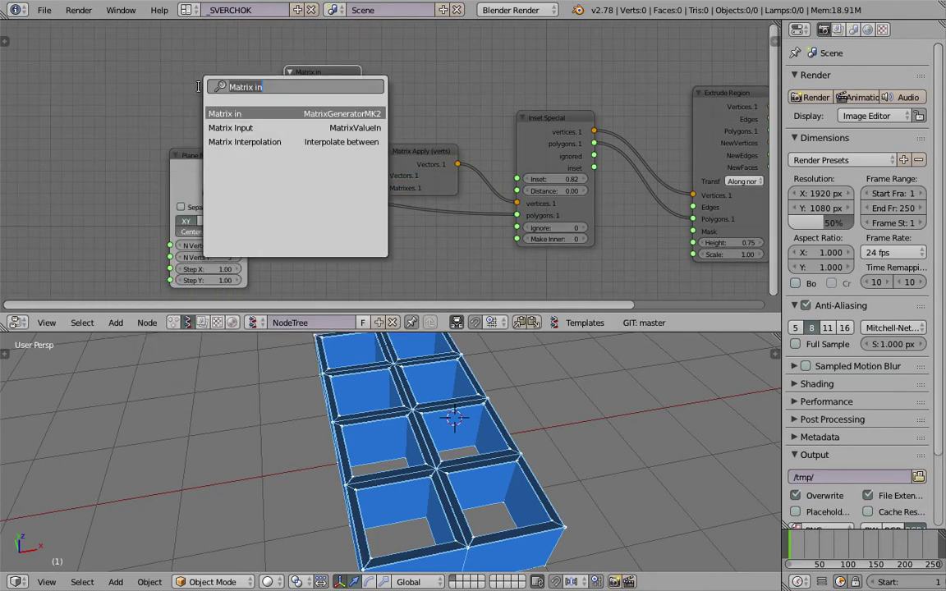
{"action": "type", "text": "vector i"}
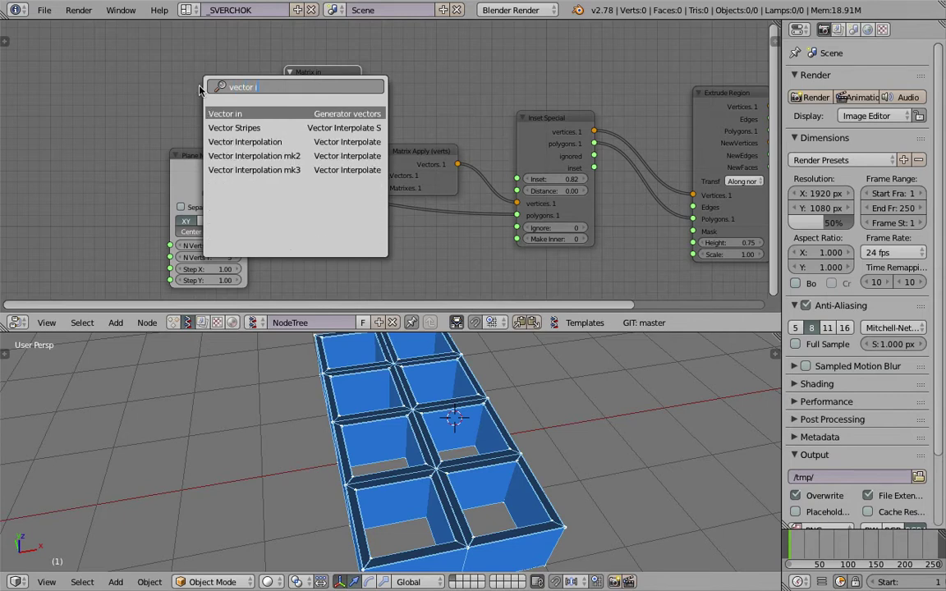
{"action": "key", "text": "Return"}
{"action": "left_click", "coordinate": [215, 62]}
{"action": "left_click_drag", "start_coordinate": [215, 59], "coordinate": [222, 70]}
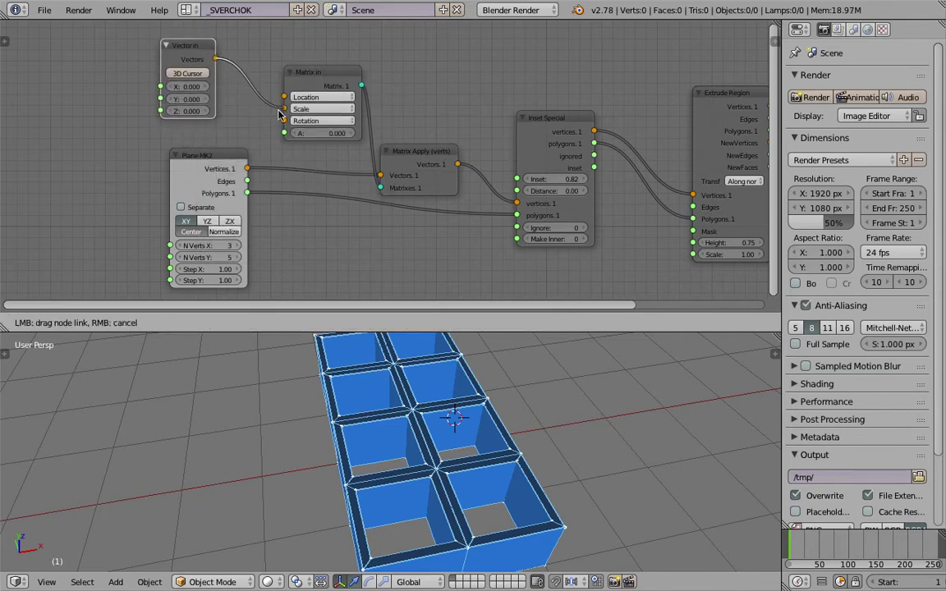
{"action": "left_click_drag", "start_coordinate": [279, 115], "coordinate": [284, 109]}
Set the Vector in X and Y values to 1.930 to widen the grid
{"action": "middle_click_drag", "start_coordinate": [271, 107], "coordinate": [282, 110]}
{"action": "middle_click_drag", "start_coordinate": [197, 86], "coordinate": [217, 100]}
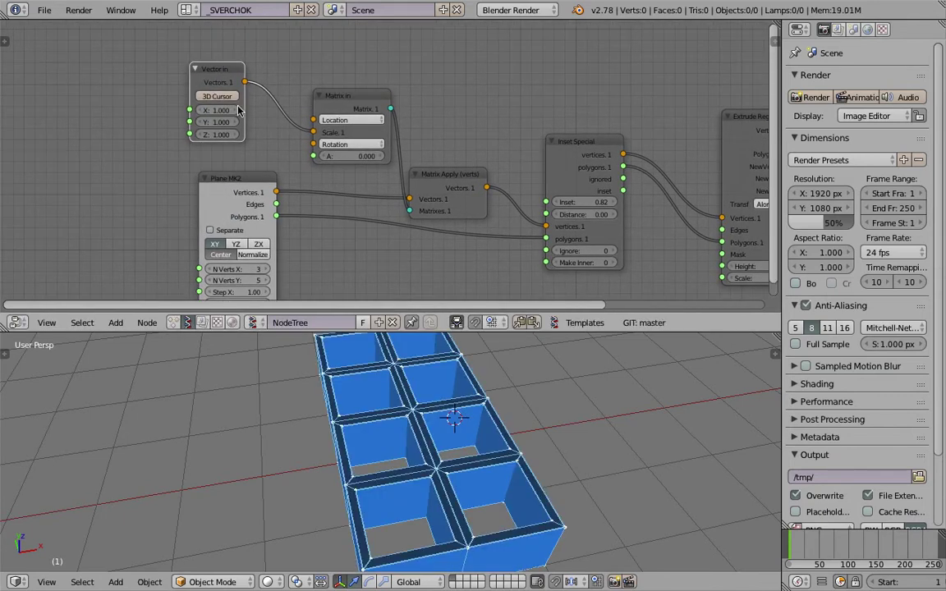
{"action": "mouse_move", "coordinate": [238, 110]}
{"action": "left_mouse_down"}
{"action": "mouse_move", "coordinate": [271, 110]}
{"action": "mouse_move", "coordinate": [197, 122]}
{"action": "mouse_move", "coordinate": [238, 121]}
{"action": "left_mouse_up"}
{"action": "mouse_move", "coordinate": [312, 414]}
{"action": "middle_mouse_down"}
{"action": "mouse_move", "coordinate": [517, 433]}
{"action": "mouse_move", "coordinate": [365, 468]}
{"action": "mouse_move", "coordinate": [433, 433]}
{"action": "mouse_move", "coordinate": [411, 394]}
{"action": "middle_mouse_up"}
{"action": "mouse_move", "coordinate": [212, 122]}
{"action": "left_mouse_down"}
{"action": "mouse_move", "coordinate": [226, 122]}
{"action": "mouse_move", "coordinate": [206, 115]}
{"action": "left_mouse_up"}
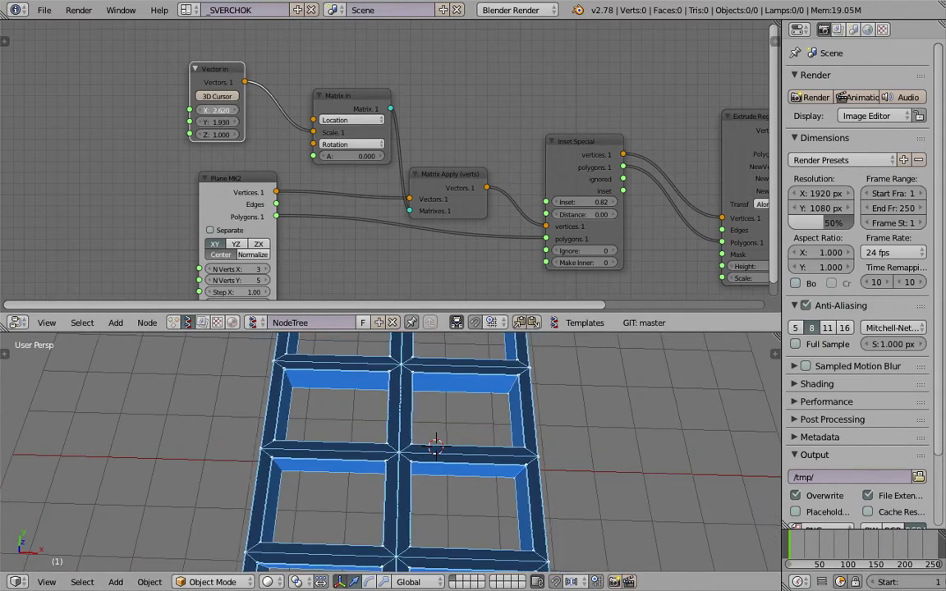
{"action": "mouse_move", "coordinate": [385, 460]}
{"action": "middle_mouse_down"}
{"action": "mouse_move", "coordinate": [378, 381]}
{"action": "mouse_move", "coordinate": [563, 437]}
{"action": "mouse_move", "coordinate": [575, 411]}
{"action": "middle_mouse_up"}
{"action": "scroll", "coordinate": [507, 447], "scroll_direction": "down", "scroll_amount": 1}
{"action": "scroll", "coordinate": [549, 446], "scroll_direction": "down", "scroll_amount": 2}
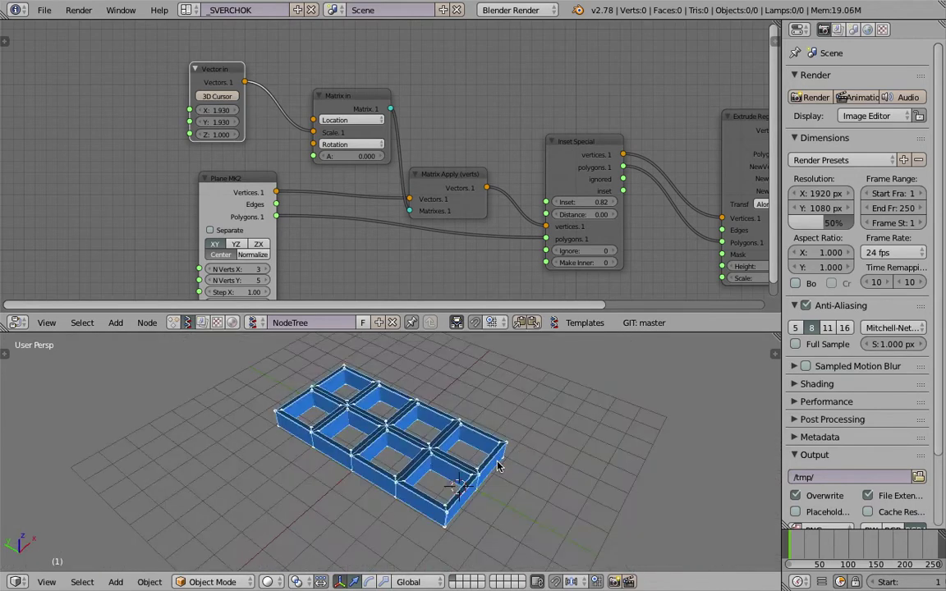
Fit the node tree in view and move the Viewer Draw and Extrude Region nodes
{"action": "left_click", "coordinate": [565, 391]}
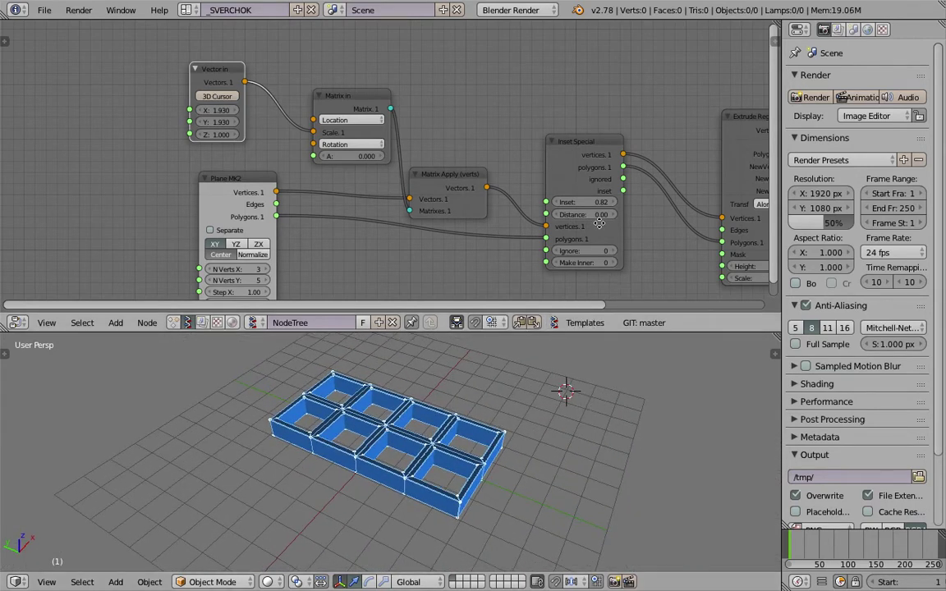
{"action": "key", "text": "Home"}
{"action": "left_click_drag", "start_coordinate": [780, 129], "coordinate": [822, 132]}
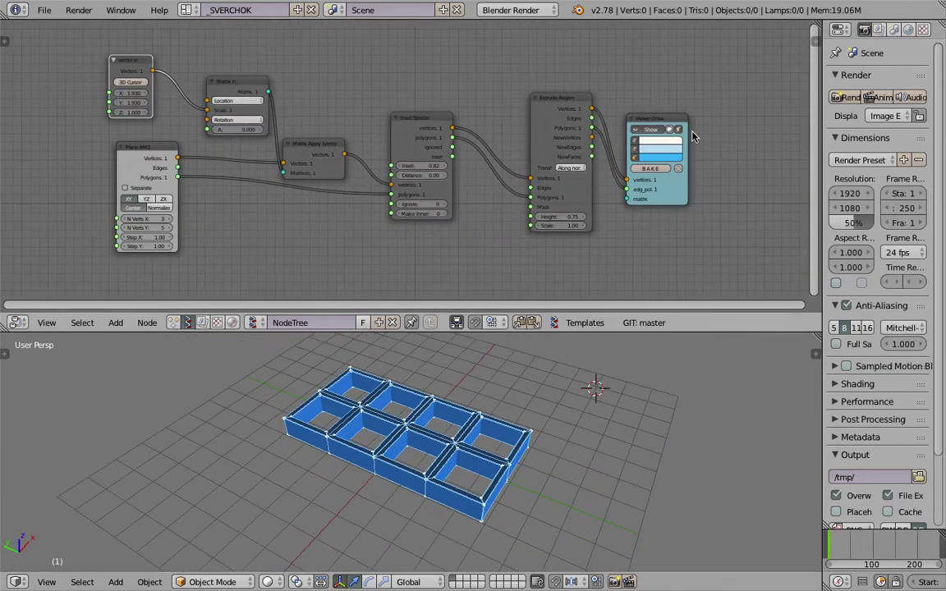
{"action": "left_click_drag", "start_coordinate": [676, 126], "coordinate": [704, 111]}
{"action": "left_click_drag", "start_coordinate": [572, 101], "coordinate": [569, 90]}
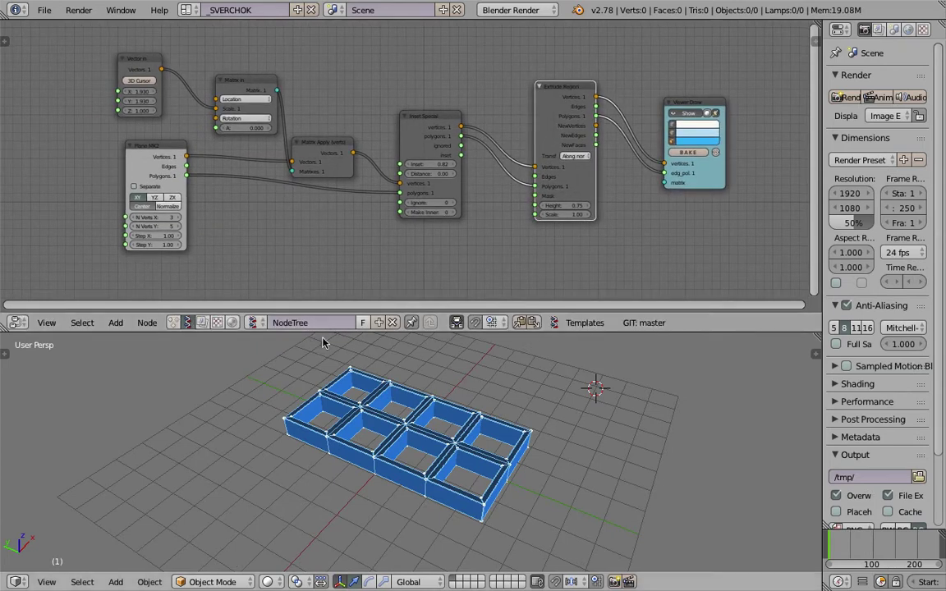
{"action": "middle_click_drag", "start_coordinate": [374, 353], "coordinate": [390, 392]}
{"action": "middle_click_drag", "start_coordinate": [516, 258], "coordinate": [514, 252]}
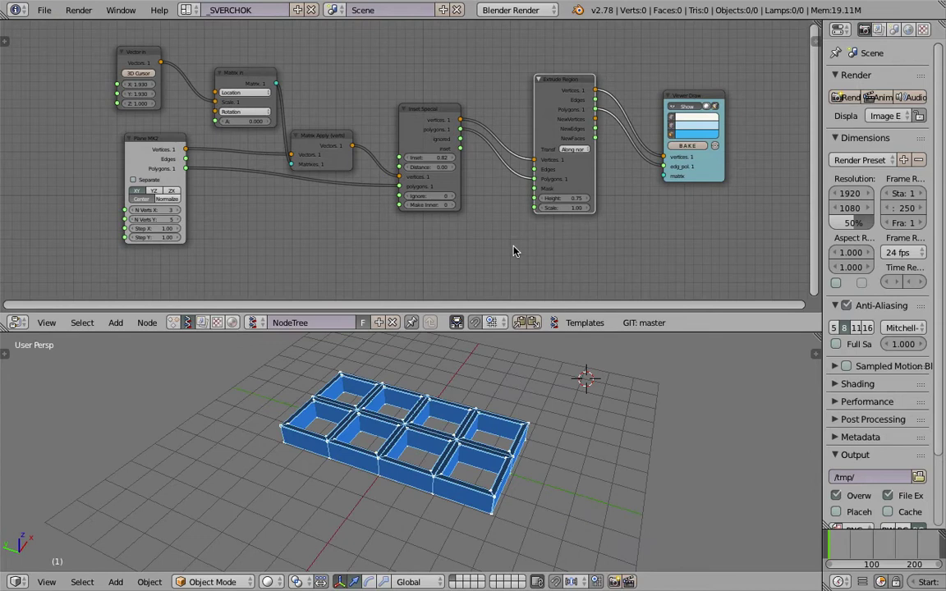
{"action": "left_click_drag", "start_coordinate": [709, 177], "coordinate": [722, 153]}
Save over sv_matrix_bookcase_001.blend
{"action": "key", "text": "ctrl+s"}
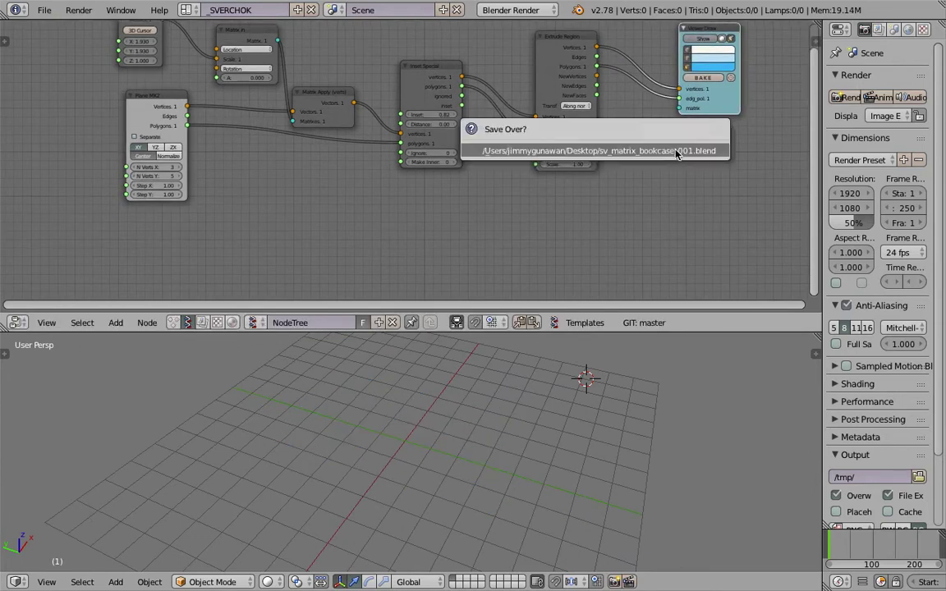
{"action": "left_click", "coordinate": [706, 152]}
{"action": "middle_click_drag", "start_coordinate": [710, 196], "coordinate": [702, 132]}
{"action": "scroll", "coordinate": [714, 82], "scroll_direction": "down", "scroll_amount": 1}
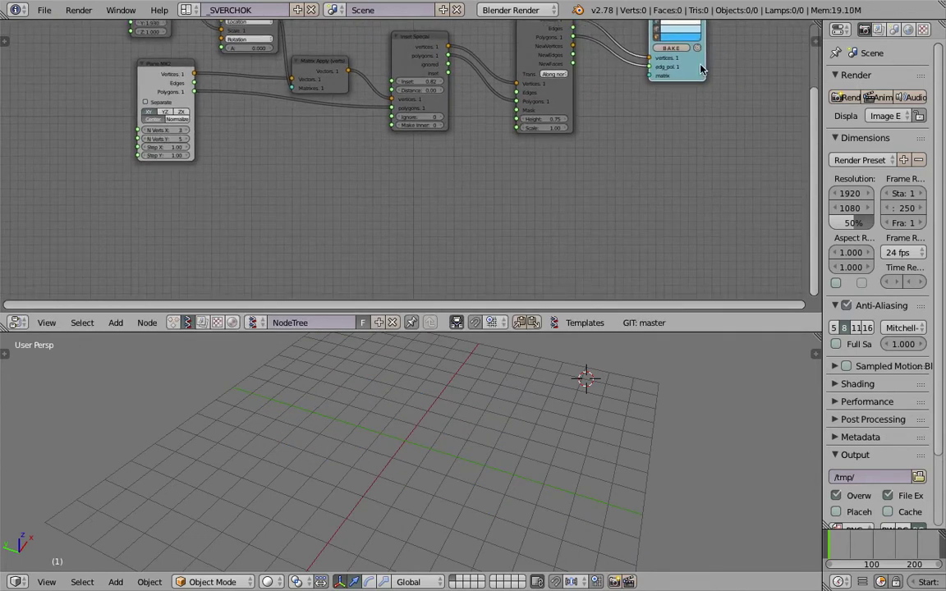
Move Viewer Draw away from the chain and save over the file
{"action": "left_click_drag", "start_coordinate": [702, 70], "coordinate": [651, 237]}
{"action": "scroll", "coordinate": [408, 193], "scroll_direction": "up", "scroll_amount": 1}
{"action": "key", "text": "ctrl+s"}
{"action": "left_click", "coordinate": [408, 201]}
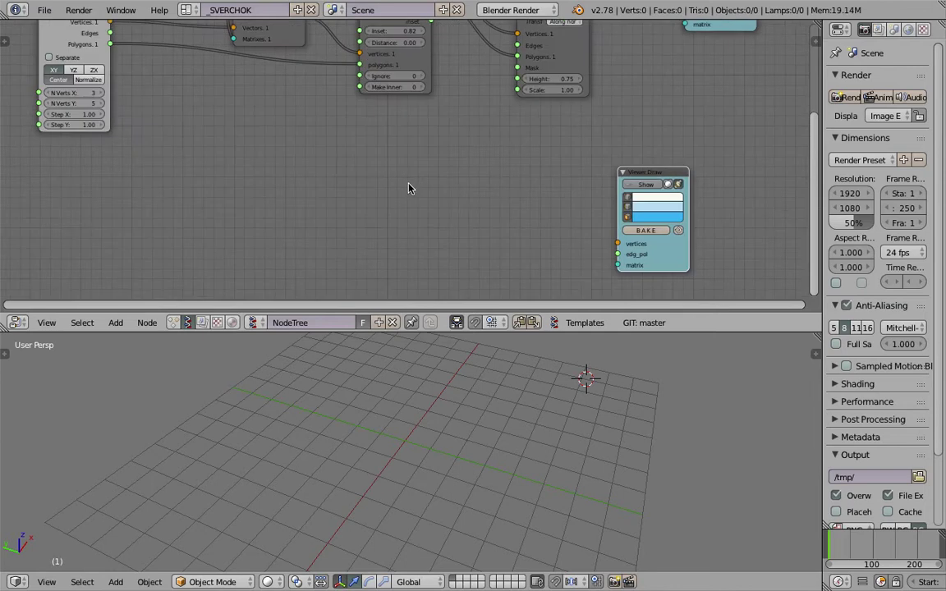
Add a Vector P Field node and feed its verts into Viewer Draw vertices
{"action": "key", "text": "shift+a"}
{"action": "type", "text": "vector "}
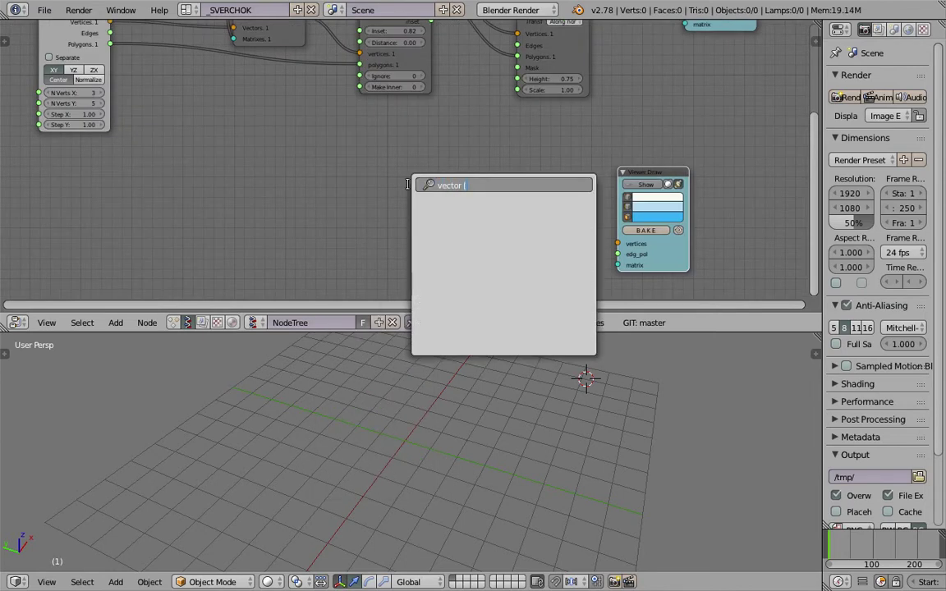
{"action": "type", "text": "p"}
{"action": "key", "text": "Down"}
{"action": "key", "text": "Down"}
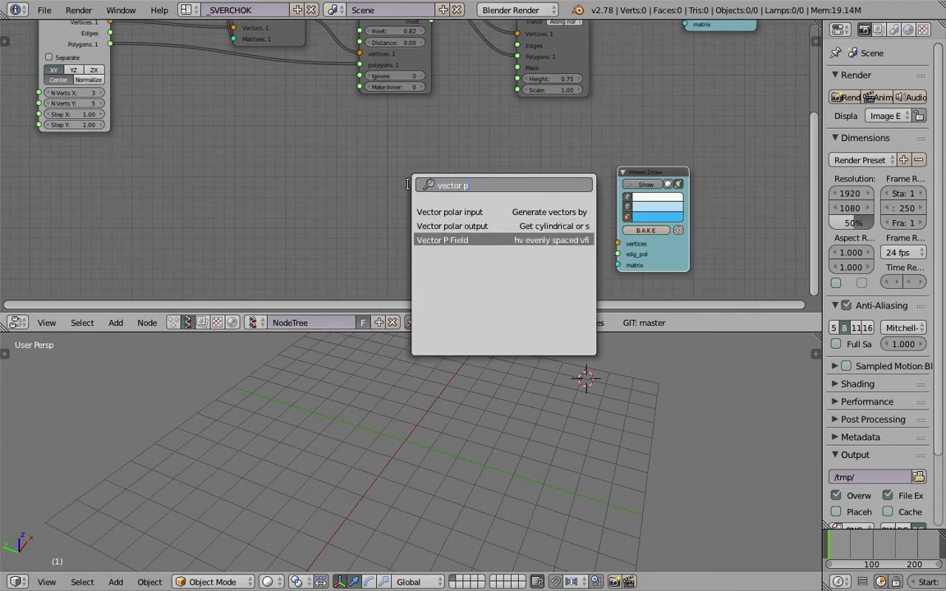
{"action": "key", "text": "Return"}
{"action": "left_click", "coordinate": [388, 142]}
{"action": "middle_click_drag", "start_coordinate": [541, 174], "coordinate": [475, 162]}
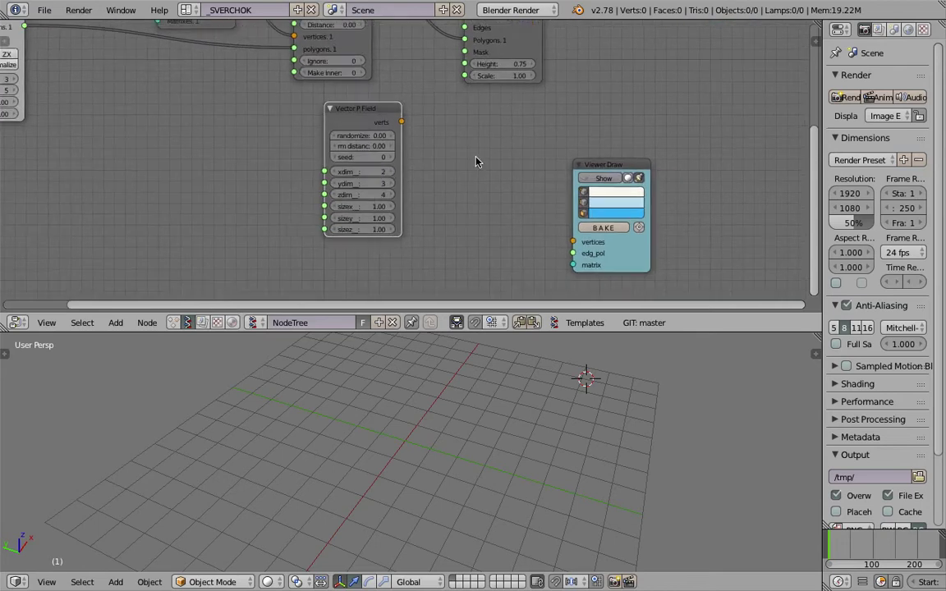
{"action": "left_click_drag", "start_coordinate": [585, 168], "coordinate": [585, 148]}
{"action": "left_click_drag", "start_coordinate": [356, 113], "coordinate": [371, 129]}
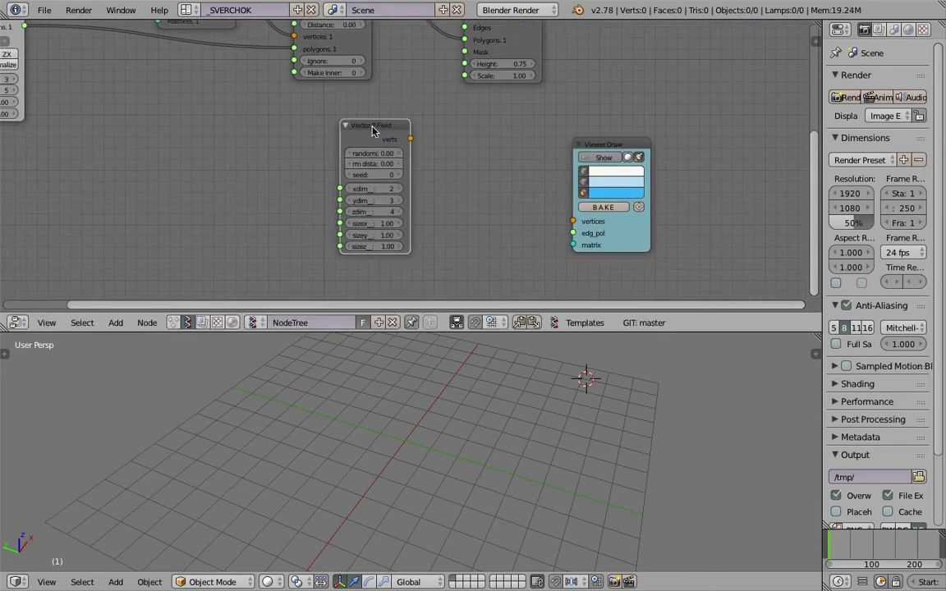
{"action": "left_click_drag", "start_coordinate": [431, 140], "coordinate": [490, 162]}
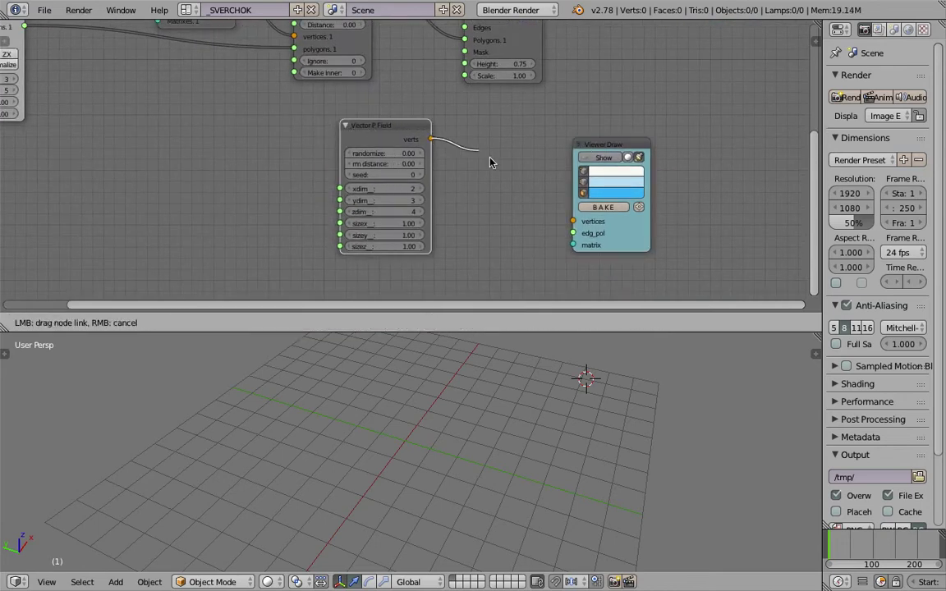
{"action": "left_click_drag", "start_coordinate": [569, 221], "coordinate": [572, 221]}
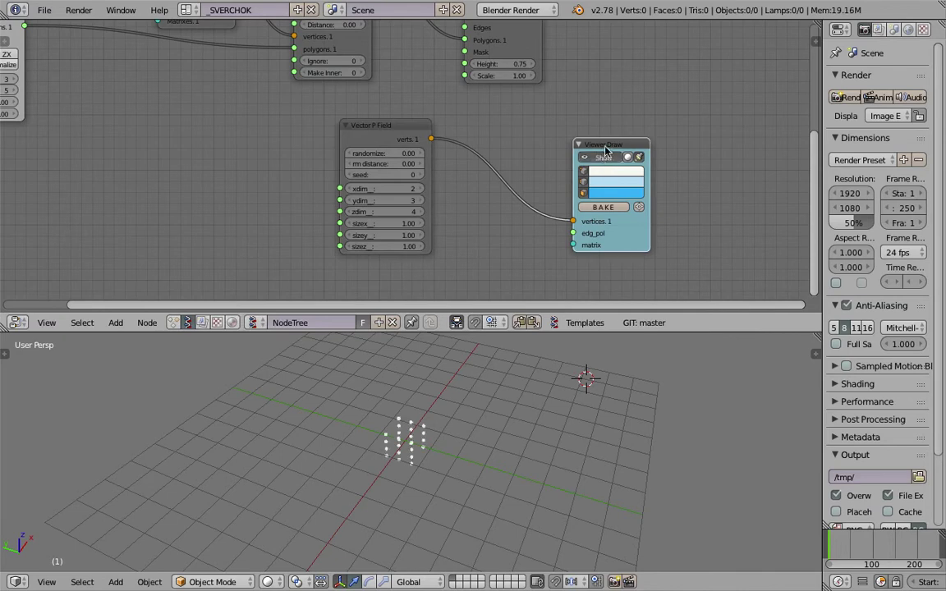
{"action": "left_click_drag", "start_coordinate": [605, 150], "coordinate": [565, 145]}
Set the point field dimensions to xdim 5, ydim 6, zdim 7
{"action": "scroll", "coordinate": [474, 391], "scroll_direction": "up", "scroll_amount": 2}
{"action": "scroll", "coordinate": [455, 384], "scroll_direction": "up", "scroll_amount": 2}
{"action": "mouse_move", "coordinate": [454, 385]}
{"action": "middle_mouse_down"}
{"action": "mouse_move", "coordinate": [462, 406]}
{"action": "mouse_move", "coordinate": [552, 393]}
{"action": "mouse_move", "coordinate": [517, 428]}
{"action": "middle_mouse_up"}
{"action": "scroll", "coordinate": [517, 428], "scroll_direction": "down", "scroll_amount": 3}
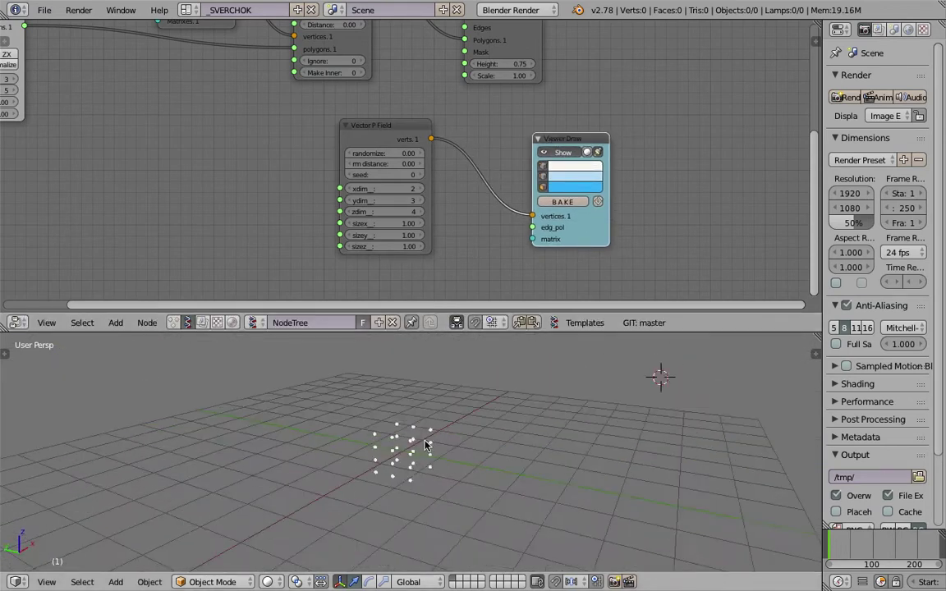
{"action": "left_click", "coordinate": [421, 193]}
{"action": "left_click", "coordinate": [421, 193]}
{"action": "middle_click_drag", "start_coordinate": [407, 341], "coordinate": [385, 358]}
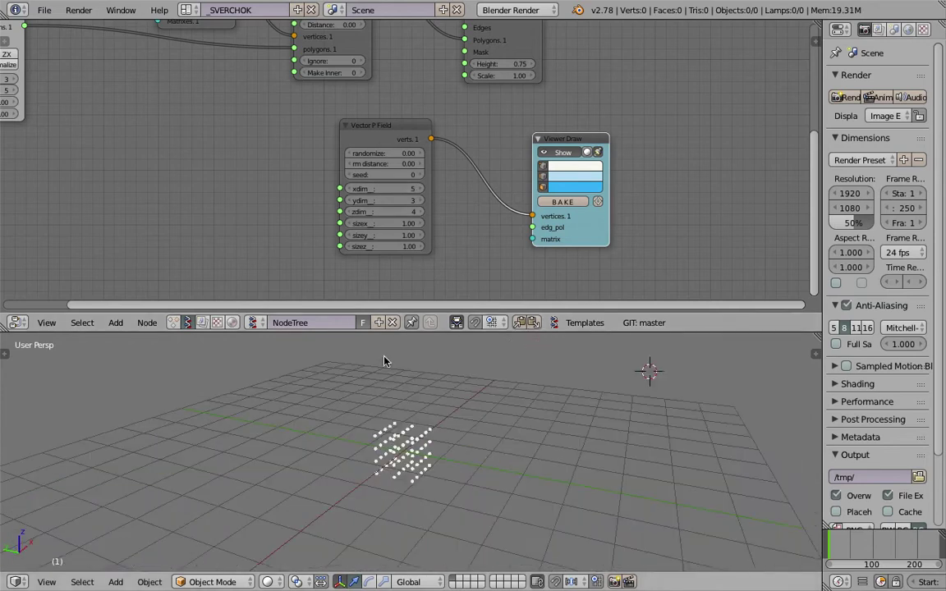
{"action": "left_click", "coordinate": [349, 190]}
{"action": "left_click", "coordinate": [349, 190]}
{"action": "mouse_move", "coordinate": [454, 412]}
{"action": "middle_mouse_down"}
{"action": "mouse_move", "coordinate": [416, 408]}
{"action": "mouse_move", "coordinate": [459, 386]}
{"action": "middle_mouse_up"}
{"action": "left_click", "coordinate": [421, 200]}
{"action": "left_click", "coordinate": [421, 201]}
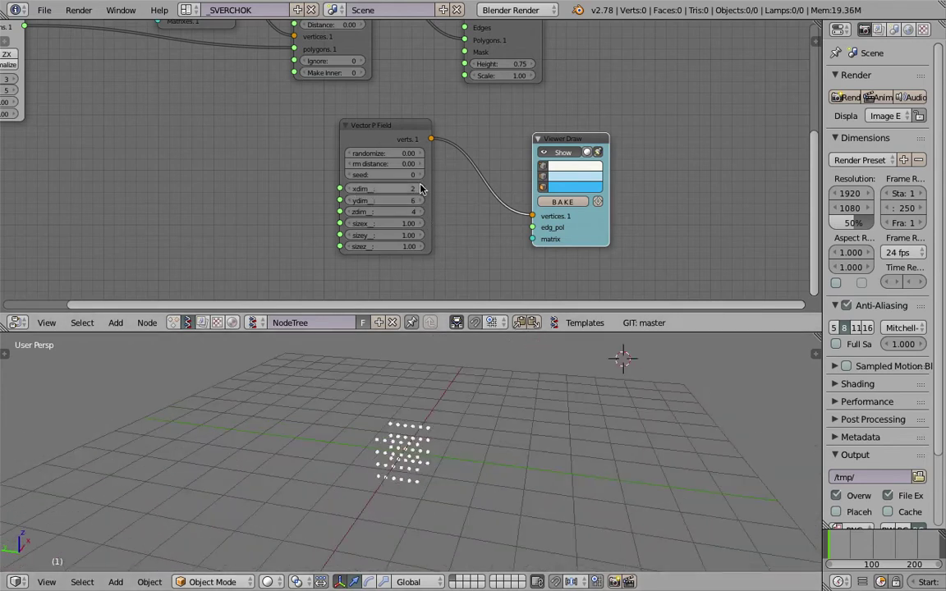
{"action": "left_click", "coordinate": [421, 212]}
{"action": "left_click", "coordinate": [421, 211]}
{"action": "mouse_move", "coordinate": [483, 422]}
{"action": "middle_mouse_down"}
{"action": "mouse_move", "coordinate": [435, 386]}
{"action": "mouse_move", "coordinate": [498, 420]}
{"action": "mouse_move", "coordinate": [452, 411]}
{"action": "mouse_move", "coordinate": [514, 438]}
{"action": "mouse_move", "coordinate": [544, 344]}
{"action": "mouse_move", "coordinate": [363, 420]}
{"action": "mouse_move", "coordinate": [396, 444]}
{"action": "mouse_move", "coordinate": [462, 451]}
{"action": "mouse_move", "coordinate": [476, 397]}
{"action": "mouse_move", "coordinate": [460, 426]}
{"action": "mouse_move", "coordinate": [432, 447]}
{"action": "mouse_move", "coordinate": [559, 439]}
{"action": "mouse_move", "coordinate": [365, 404]}
{"action": "mouse_move", "coordinate": [565, 416]}
{"action": "mouse_move", "coordinate": [566, 374]}
{"action": "mouse_move", "coordinate": [463, 387]}
{"action": "mouse_move", "coordinate": [433, 401]}
{"action": "mouse_move", "coordinate": [454, 401]}
{"action": "mouse_move", "coordinate": [444, 387]}
{"action": "mouse_move", "coordinate": [345, 386]}
{"action": "mouse_move", "coordinate": [435, 403]}
{"action": "mouse_move", "coordinate": [543, 402]}
{"action": "mouse_move", "coordinate": [500, 399]}
{"action": "mouse_move", "coordinate": [417, 353]}
{"action": "middle_mouse_up"}
{"action": "left_click", "coordinate": [417, 191]}
{"action": "left_click", "coordinate": [417, 191]}
{"action": "left_click", "coordinate": [417, 191]}
Set the field sizes to 2.44 in X, 2.59 in Y and 1.66 in Z
{"action": "scroll", "coordinate": [379, 224], "scroll_direction": "down", "scroll_amount": 1}
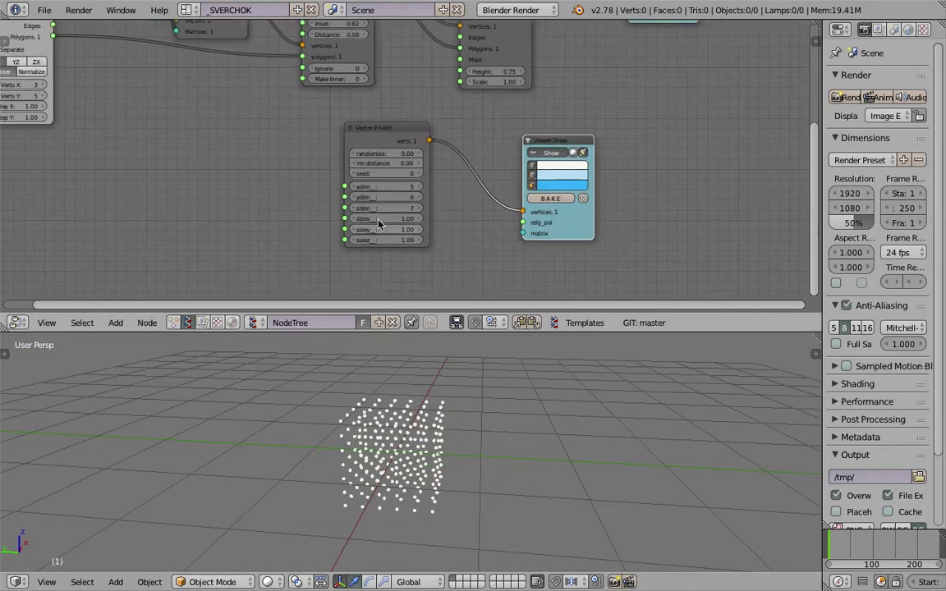
{"action": "scroll", "coordinate": [364, 242], "scroll_direction": "up", "scroll_amount": 2}
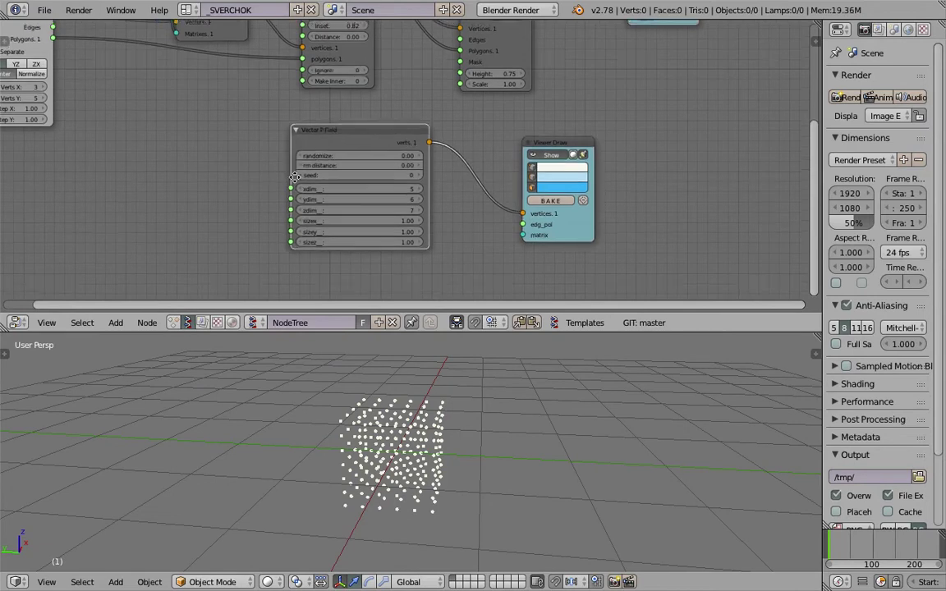
{"action": "left_click_drag", "start_coordinate": [363, 253], "coordinate": [427, 253]}
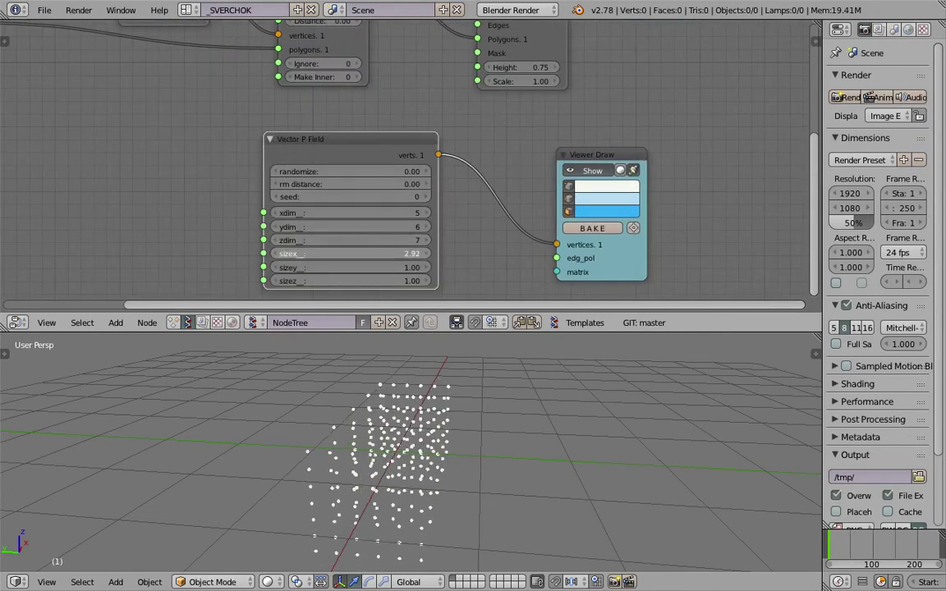
{"action": "mouse_move", "coordinate": [369, 267]}
{"action": "left_mouse_down"}
{"action": "mouse_move", "coordinate": [419, 267]}
{"action": "mouse_move", "coordinate": [403, 280]}
{"action": "left_mouse_up"}
{"action": "mouse_move", "coordinate": [312, 390]}
{"action": "middle_mouse_down"}
{"action": "mouse_move", "coordinate": [425, 377]}
{"action": "mouse_move", "coordinate": [366, 388]}
{"action": "middle_mouse_up"}
Add a cube and place it beside the point cloud
{"action": "key", "text": "shift+a"}
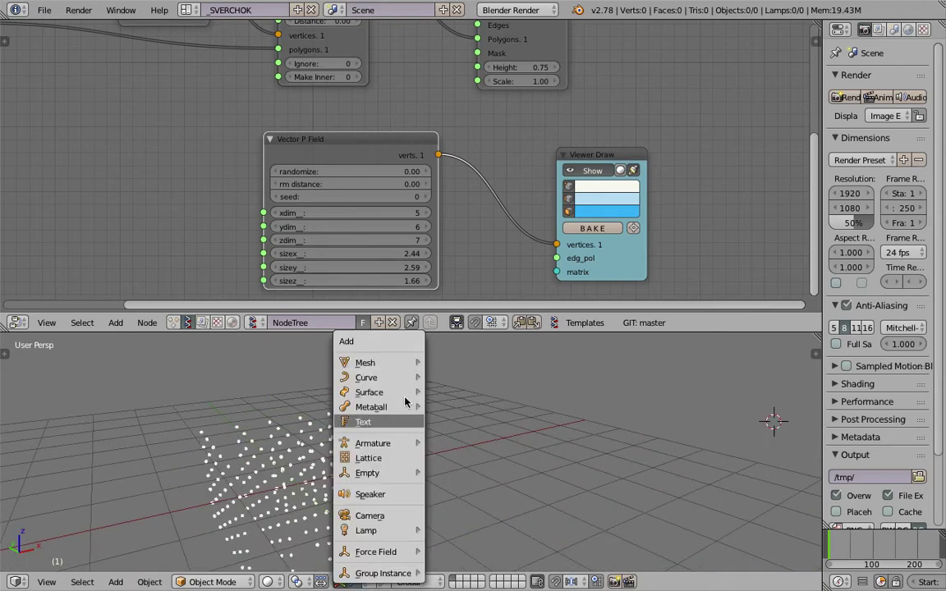
{"action": "left_click", "coordinate": [455, 55]}
{"action": "key", "text": "g"}
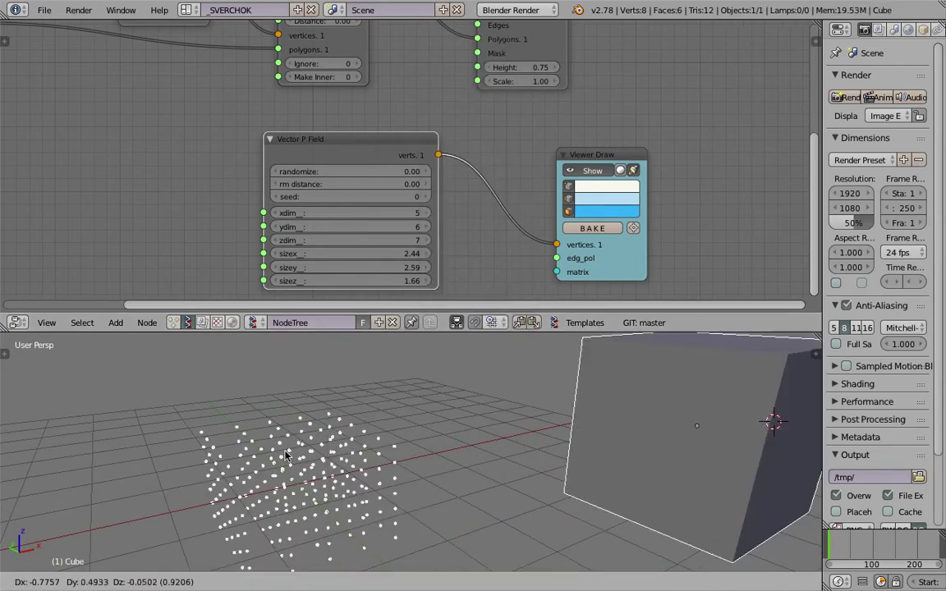
{"action": "left_click", "coordinate": [438, 452]}
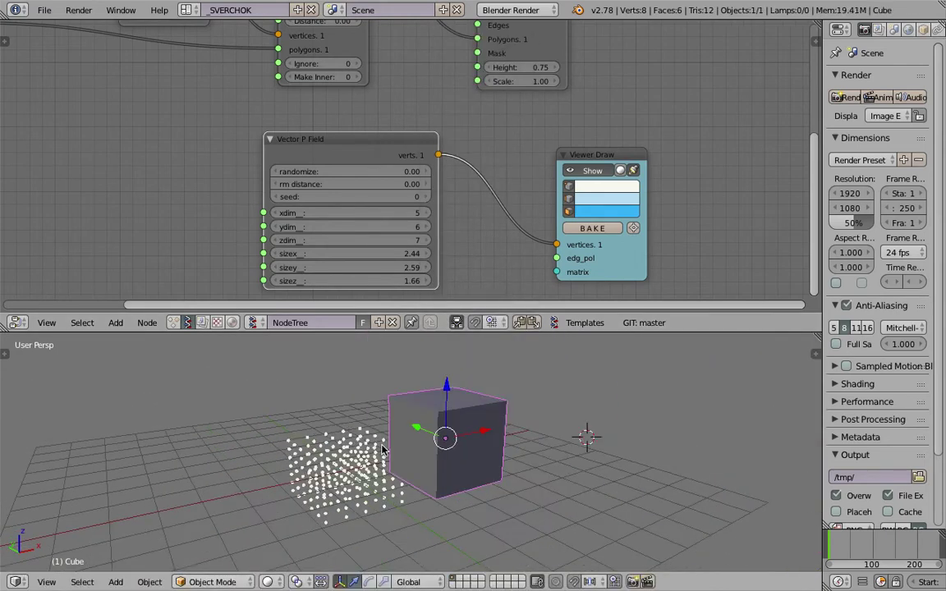
Give the cube an Array modifier with Count 6 and X offset 1.1
{"action": "left_click", "coordinate": [923, 31]}
{"action": "left_click", "coordinate": [890, 82]}
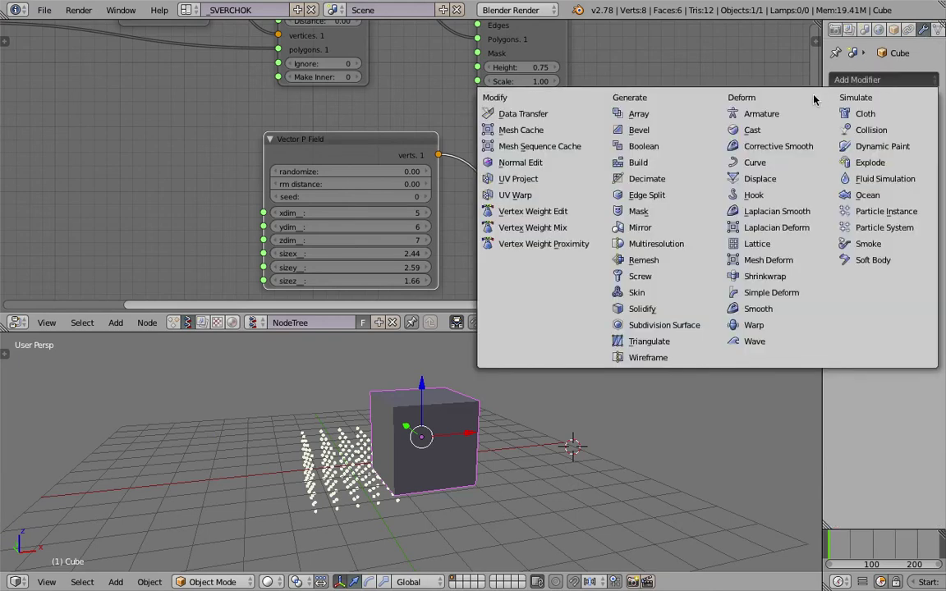
{"action": "left_click", "coordinate": [705, 118]}
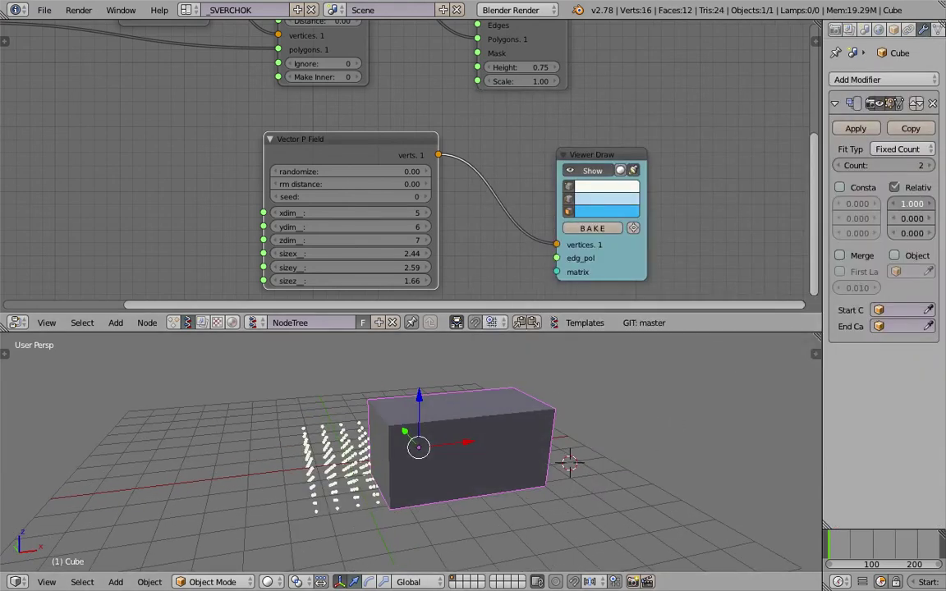
{"action": "left_click_drag", "start_coordinate": [878, 165], "coordinate": [919, 165]}
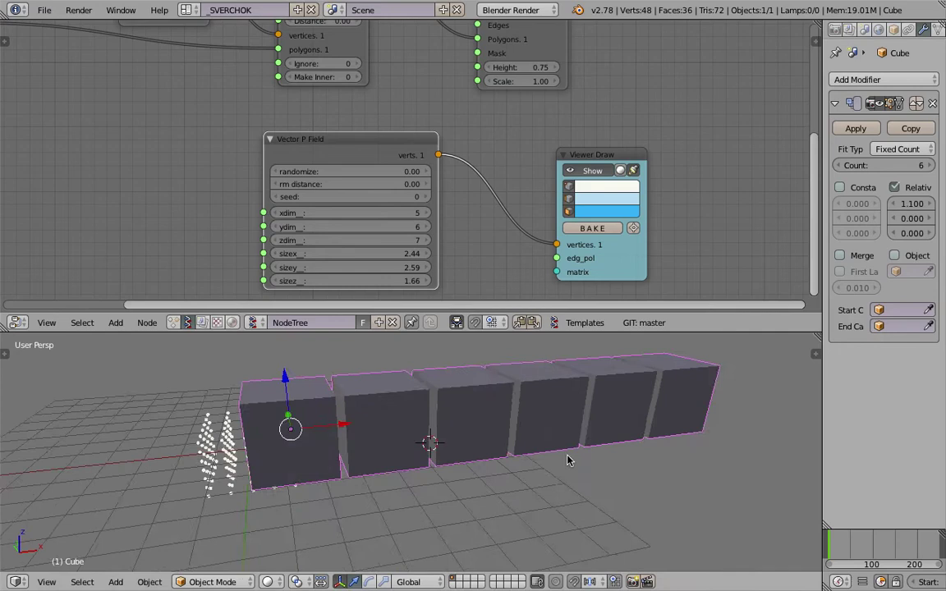
Add a second Array modifier stacking 5 rows along Y with offset 1.7
{"action": "left_click", "coordinate": [883, 80]}
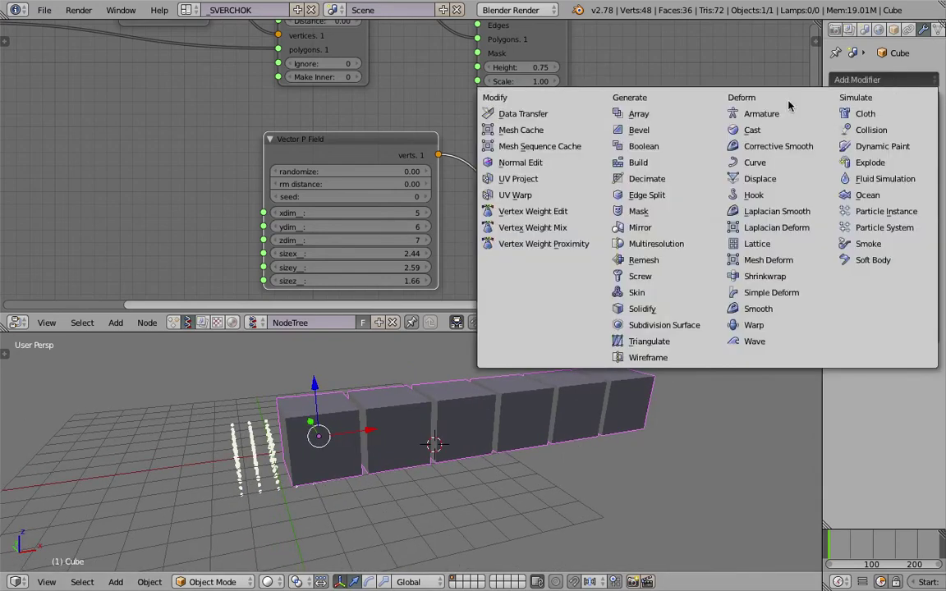
{"action": "left_click", "coordinate": [710, 118]}
{"action": "left_click_drag", "start_coordinate": [822, 298], "coordinate": [675, 328]}
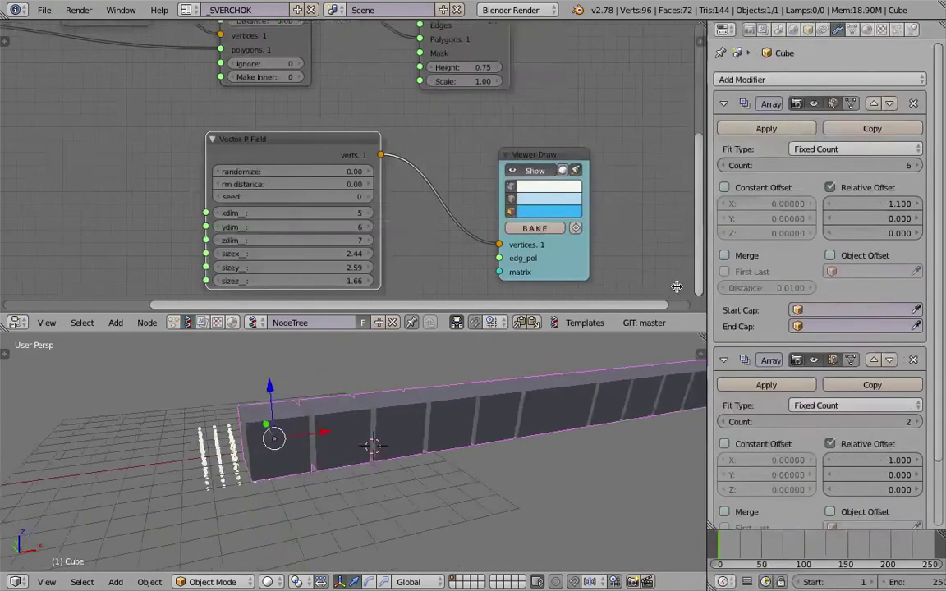
{"action": "type", "text": "0"}
{"action": "key", "text": "Tab"}
{"action": "type", "text": "1"}
{"action": "key", "text": "Return"}
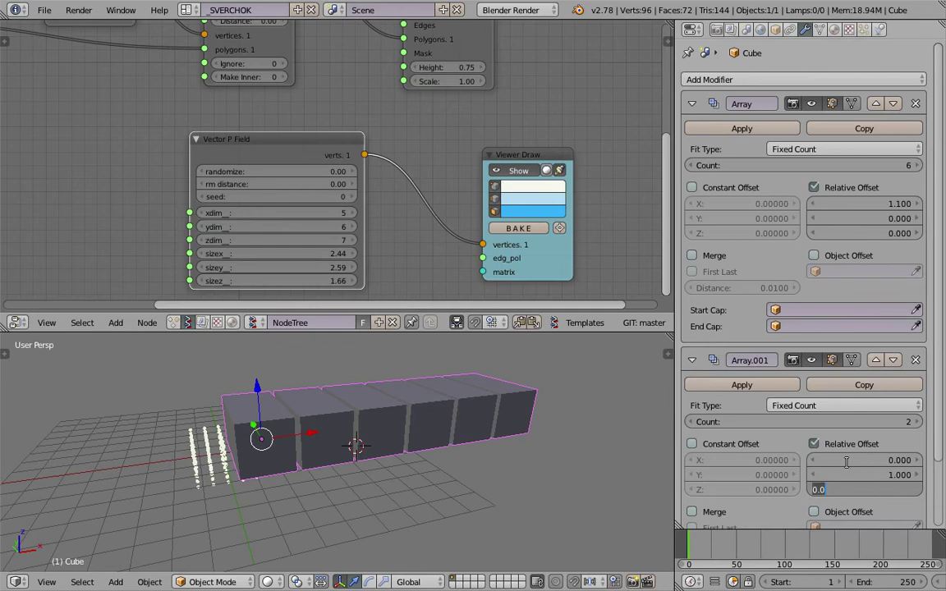
{"action": "middle_click_drag", "start_coordinate": [544, 448], "coordinate": [439, 468]}
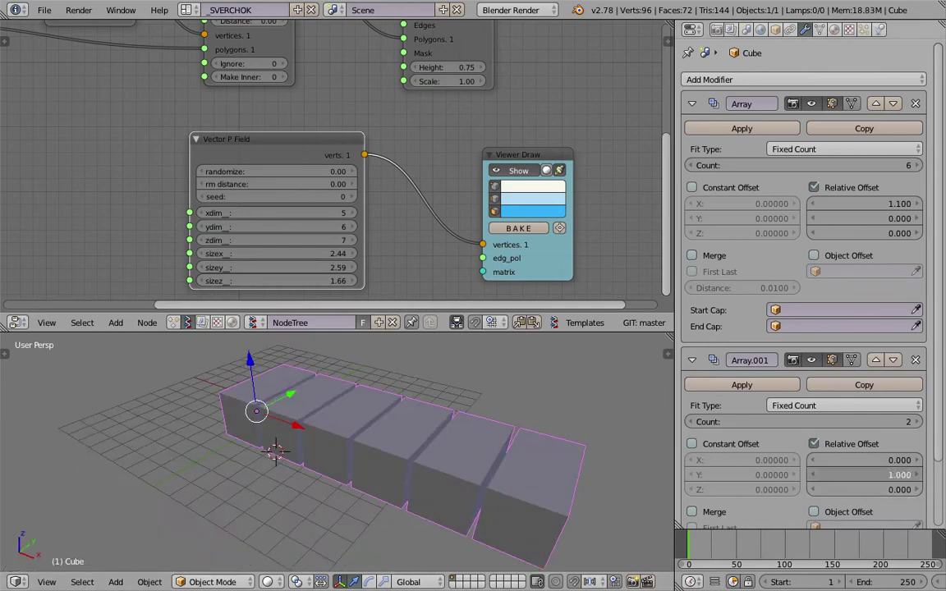
{"action": "left_click_drag", "start_coordinate": [864, 474], "coordinate": [903, 475]}
{"action": "left_click_drag", "start_coordinate": [805, 421], "coordinate": [846, 422]}
{"action": "mouse_move", "coordinate": [491, 461]}
{"action": "middle_mouse_down"}
{"action": "mouse_move", "coordinate": [392, 415]}
{"action": "mouse_move", "coordinate": [634, 397]}
{"action": "middle_mouse_up"}
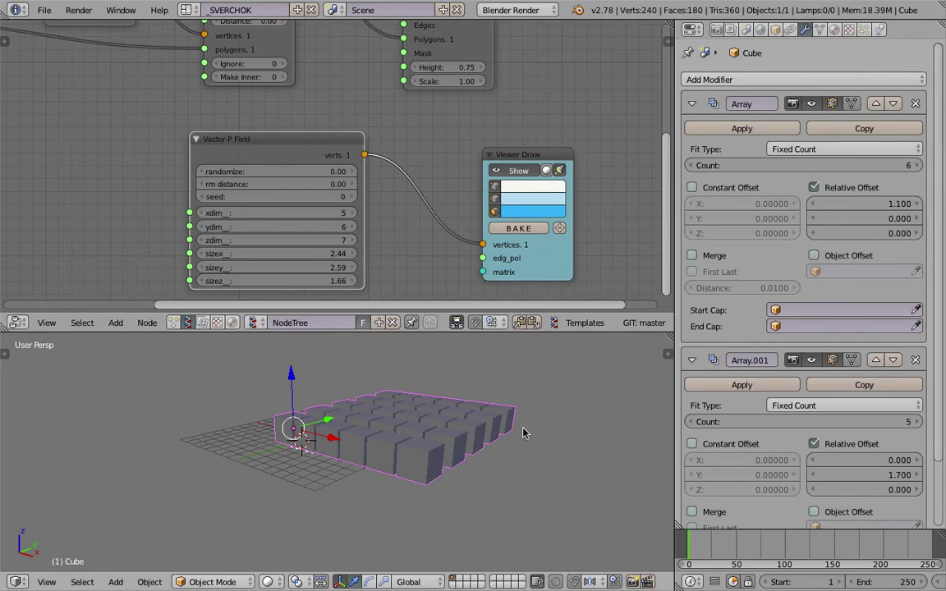
Inspect the 6×5 block grid from above, then delete the arrayed cube
{"action": "middle_click_drag", "start_coordinate": [524, 433], "coordinate": [515, 447]}
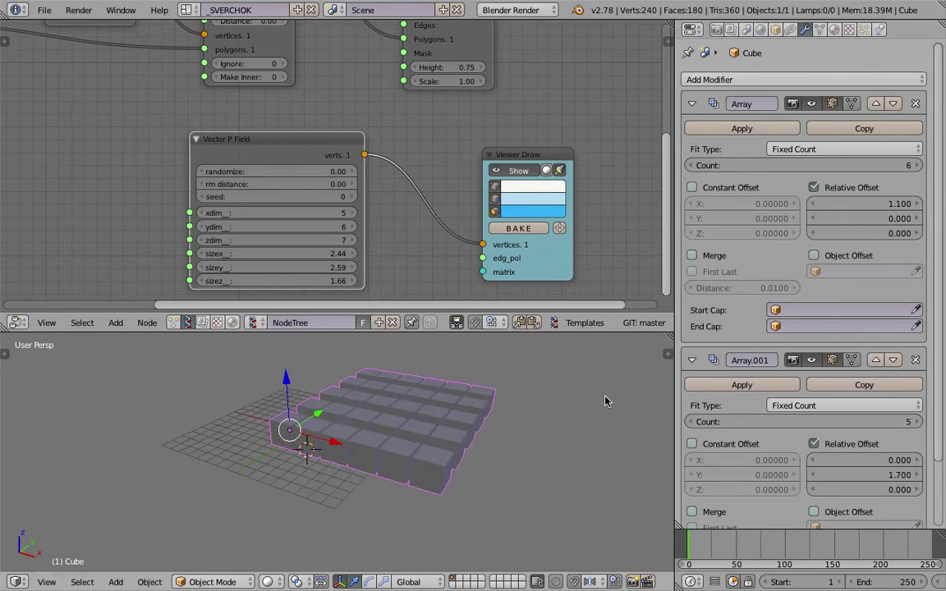
{"action": "middle_click_drag", "start_coordinate": [535, 399], "coordinate": [520, 402]}
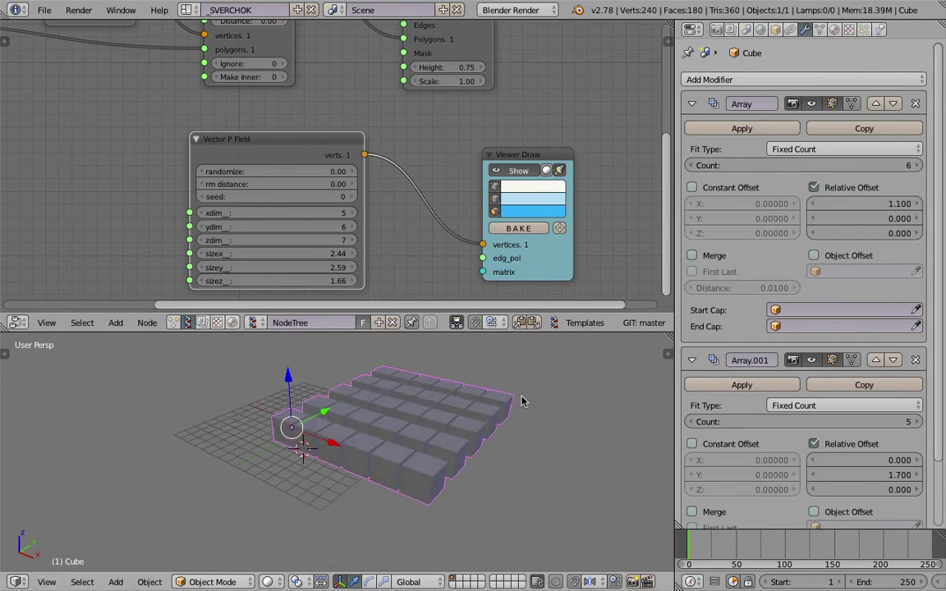
{"action": "key", "text": "x"}
{"action": "left_click", "coordinate": [458, 362]}
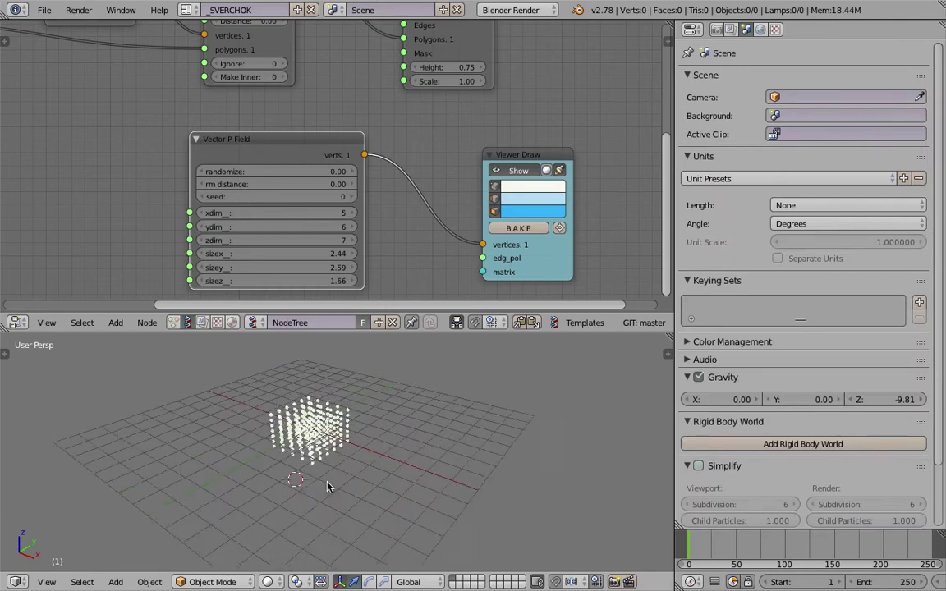
Bring the node tree into view and move Viewer Draw next to Vector P Field
{"action": "middle_click_drag", "start_coordinate": [458, 362], "coordinate": [300, 409]}
{"action": "scroll", "coordinate": [308, 147], "scroll_direction": "down", "scroll_amount": 2}
{"action": "scroll", "coordinate": [309, 146], "scroll_direction": "down", "scroll_amount": 1}
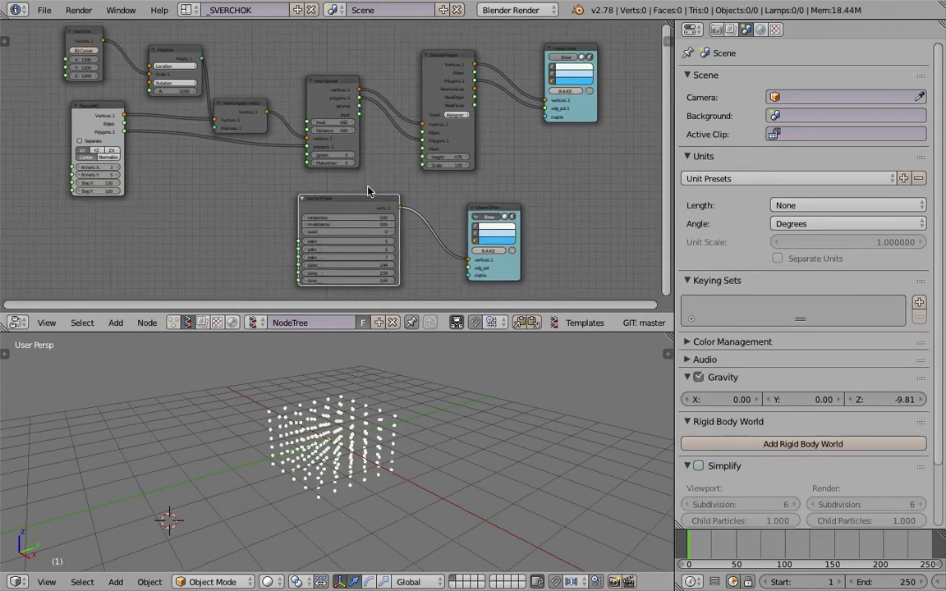
{"action": "middle_click_drag", "start_coordinate": [309, 146], "coordinate": [364, 210]}
{"action": "left_click_drag", "start_coordinate": [364, 210], "coordinate": [272, 203]}
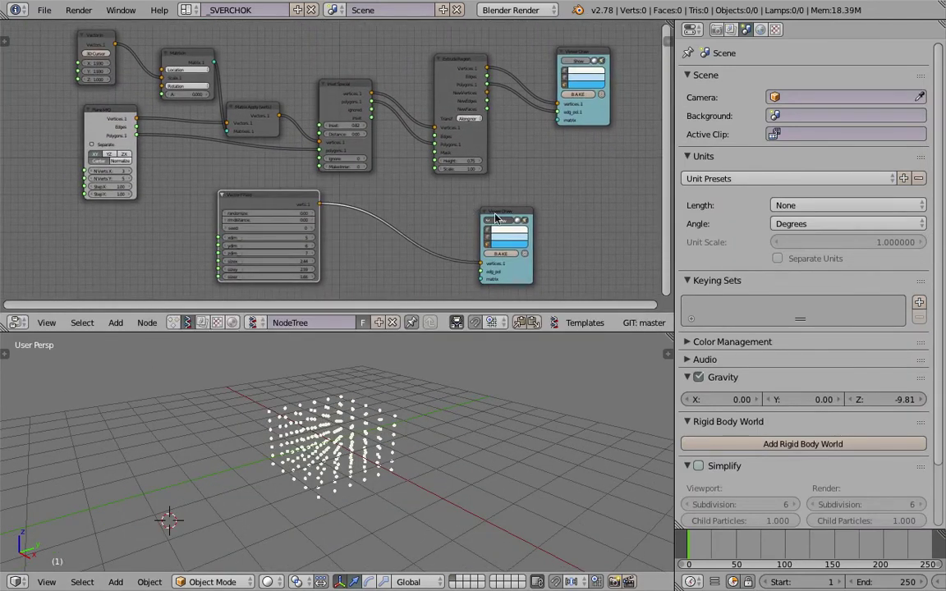
{"action": "left_click_drag", "start_coordinate": [495, 216], "coordinate": [403, 212]}
{"action": "scroll", "coordinate": [402, 211], "scroll_direction": "up", "scroll_amount": 2}
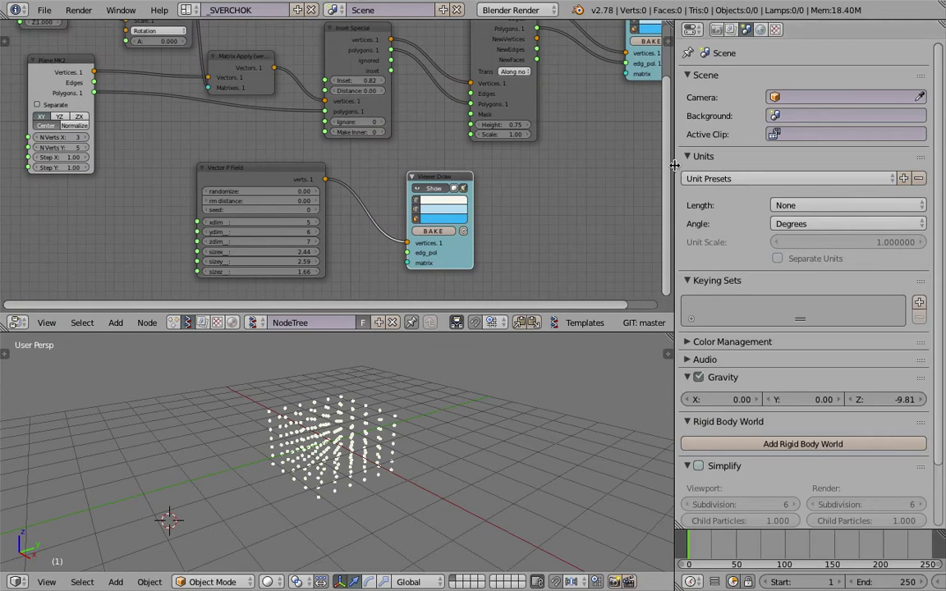
{"action": "left_click_drag", "start_coordinate": [673, 166], "coordinate": [694, 169]}
{"action": "scroll", "coordinate": [376, 206], "scroll_direction": "up", "scroll_amount": 1}
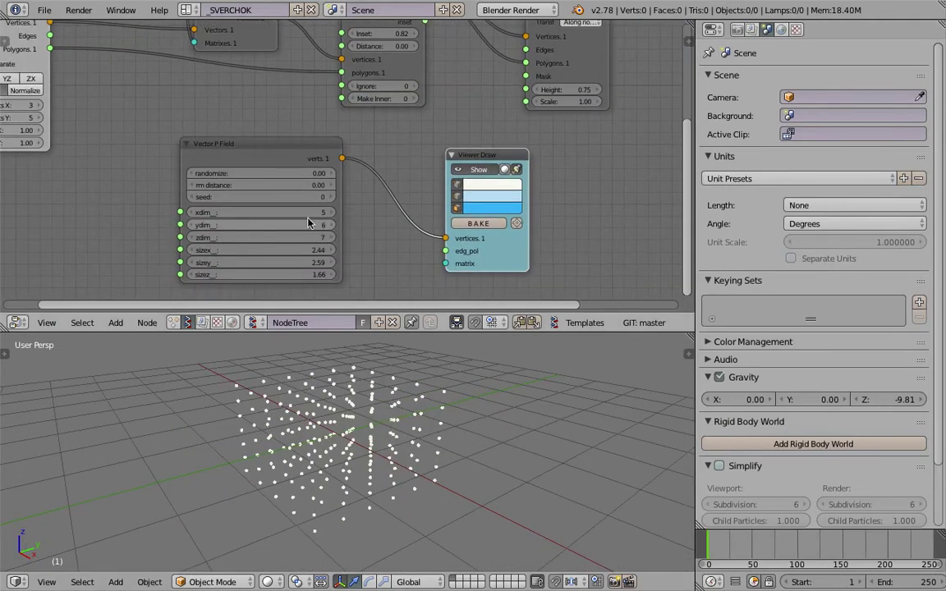
Set the Vector P Field to 4 points along each axis and inspect the grid
{"action": "type", "text": "4"}
{"action": "key", "text": "Return"}
{"action": "mouse_move", "coordinate": [429, 479]}
{"action": "middle_mouse_down"}
{"action": "mouse_move", "coordinate": [347, 488]}
{"action": "mouse_move", "coordinate": [437, 473]}
{"action": "mouse_move", "coordinate": [465, 397]}
{"action": "middle_mouse_up"}
{"action": "middle_click_drag", "start_coordinate": [450, 460], "coordinate": [433, 431]}
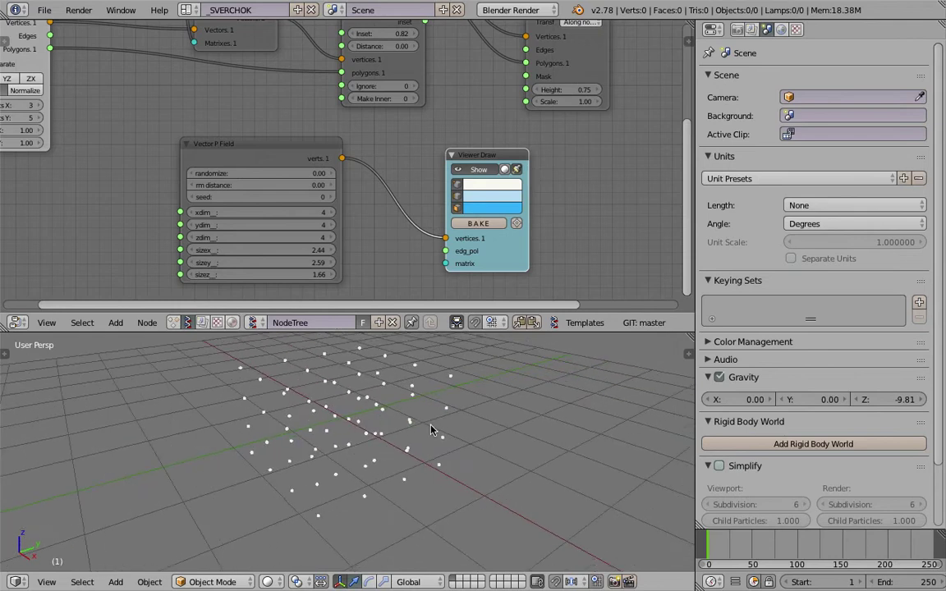
{"action": "middle_click_drag", "start_coordinate": [390, 559], "coordinate": [361, 468]}
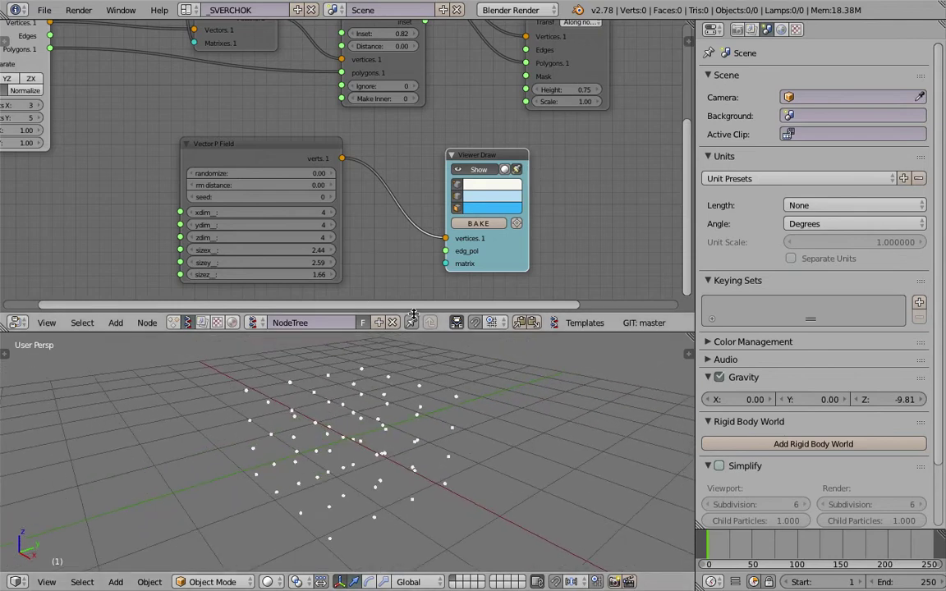
{"action": "middle_click_drag", "start_coordinate": [396, 177], "coordinate": [413, 166]}
{"action": "scroll", "coordinate": [409, 180], "scroll_direction": "up", "scroll_amount": 1}
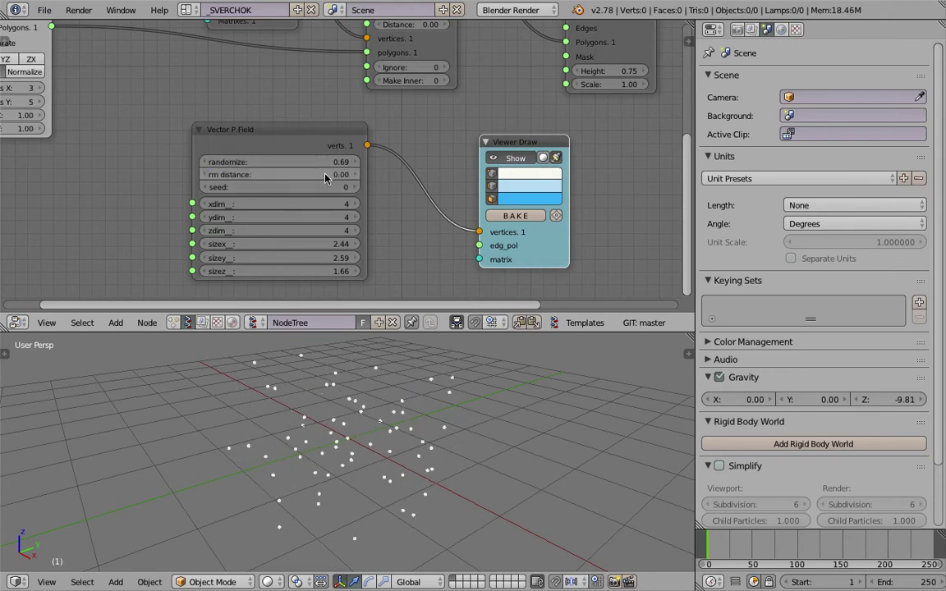
Set randomize back to 0.00 and shift the Viewer Draw node right
{"action": "type", "text": "0"}
{"action": "key", "text": "Return"}
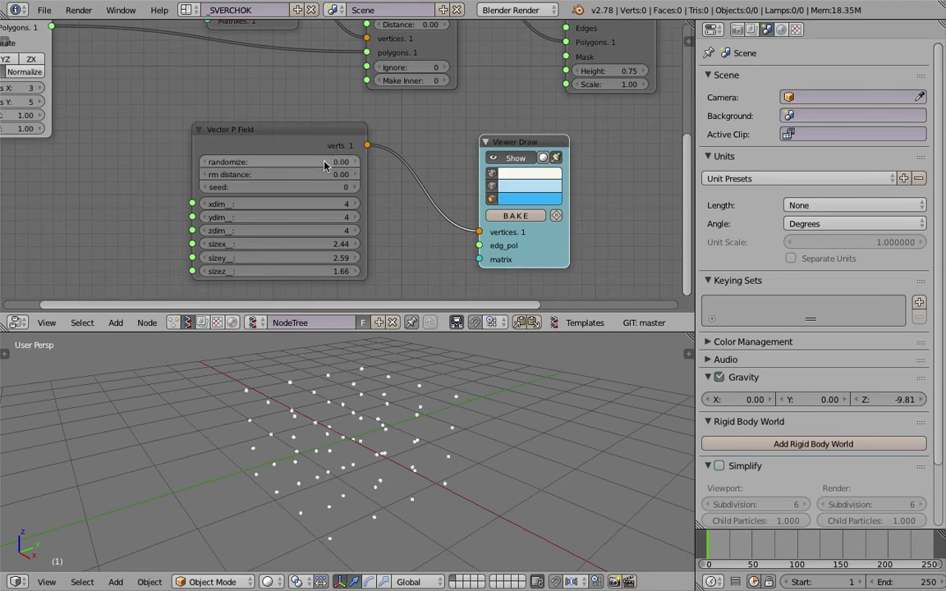
{"action": "scroll", "coordinate": [321, 181], "scroll_direction": "down", "scroll_amount": 1}
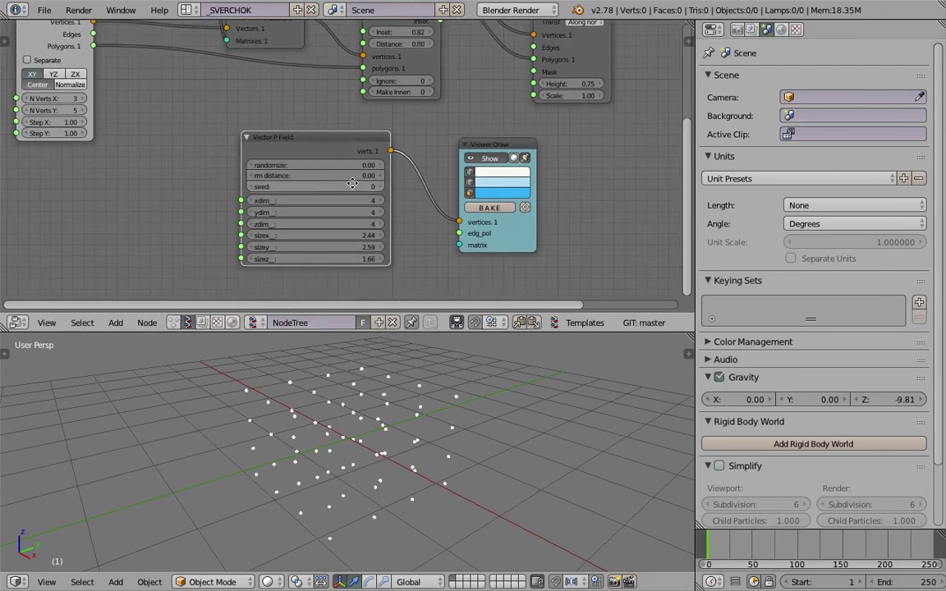
{"action": "left_click_drag", "start_coordinate": [498, 151], "coordinate": [526, 155]}
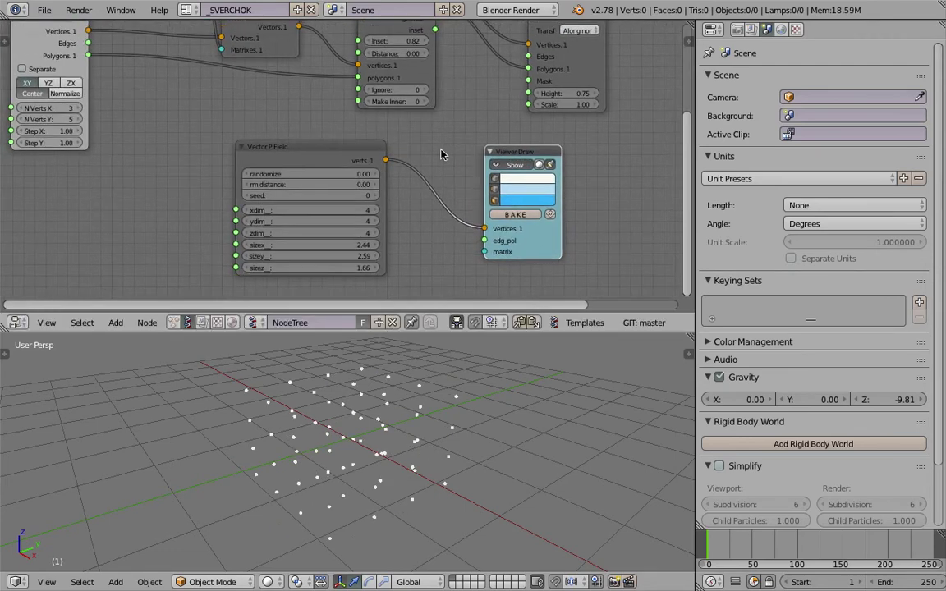
{"action": "scroll", "coordinate": [473, 170], "scroll_direction": "down", "scroll_amount": 1}
{"action": "middle_click_drag", "start_coordinate": [448, 174], "coordinate": [425, 178]}
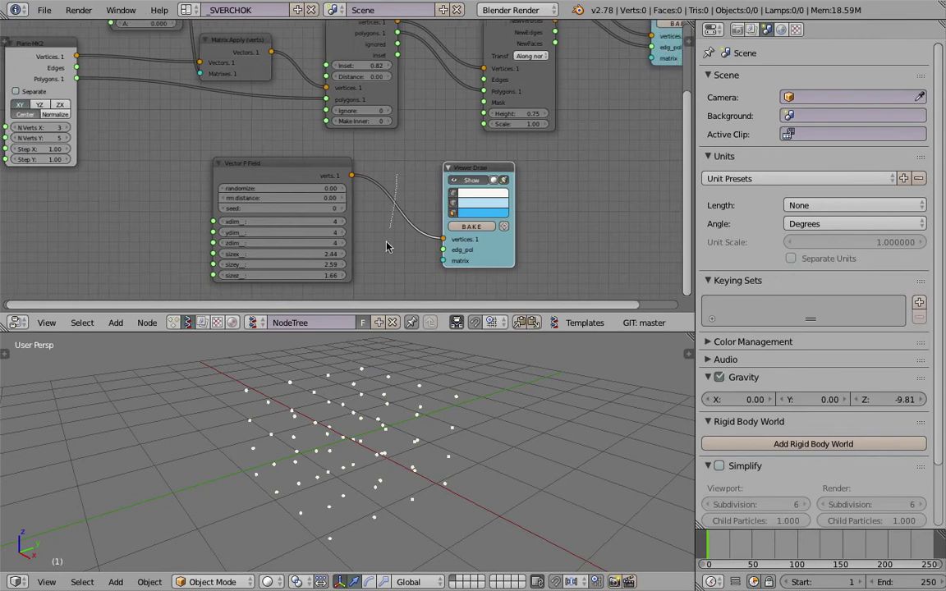
Start linking the Vector P Field points to a viewer and widen the editor areas
{"action": "left_click_drag", "start_coordinate": [352, 179], "coordinate": [366, 182]}
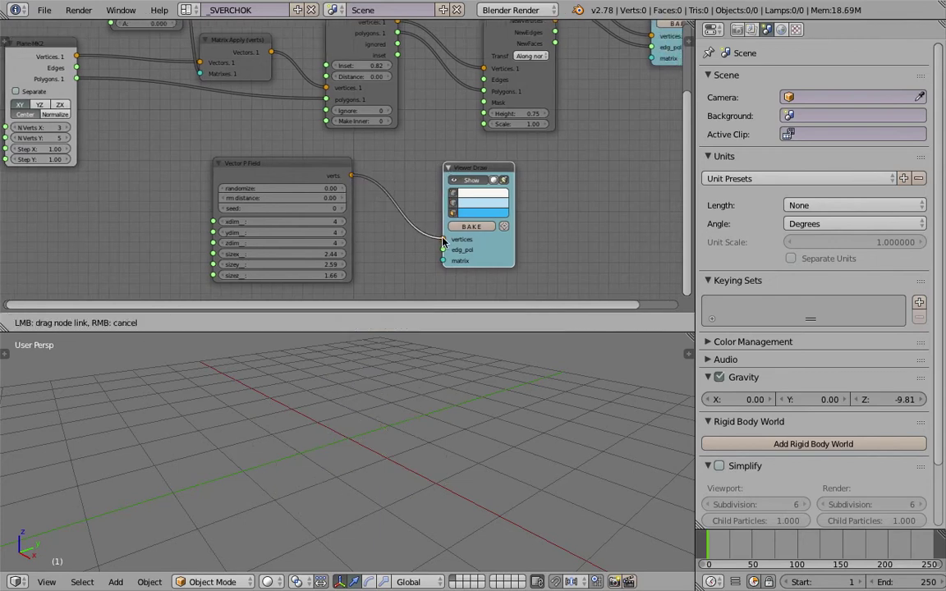
{"action": "left_click_drag", "start_coordinate": [435, 259], "coordinate": [444, 260]}
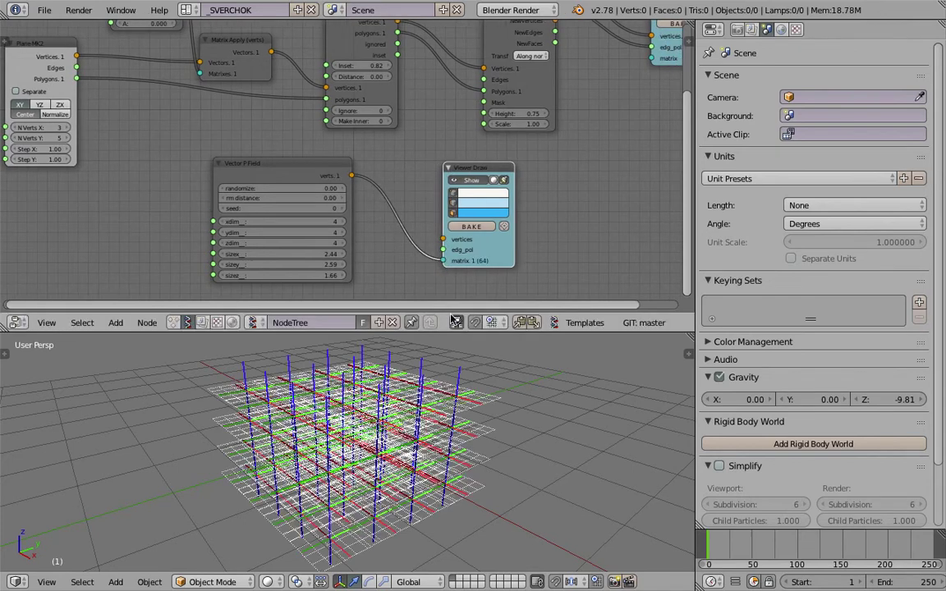
{"action": "mouse_move", "coordinate": [410, 493]}
{"action": "middle_mouse_down"}
{"action": "mouse_move", "coordinate": [435, 439]}
{"action": "mouse_move", "coordinate": [470, 235]}
{"action": "middle_mouse_up"}
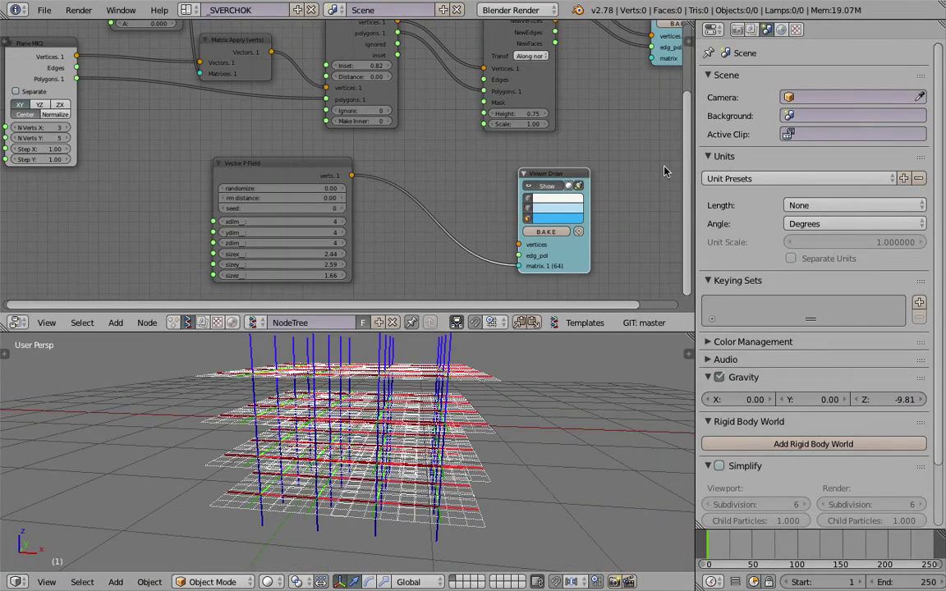
{"action": "left_click_drag", "start_coordinate": [652, 332], "coordinate": [656, 366]}
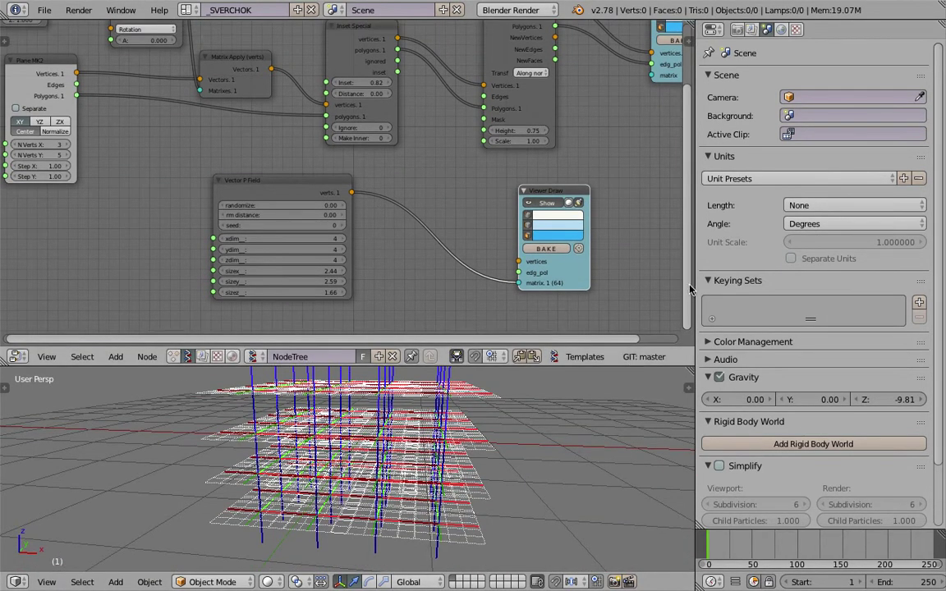
{"action": "left_click_drag", "start_coordinate": [695, 283], "coordinate": [774, 283]}
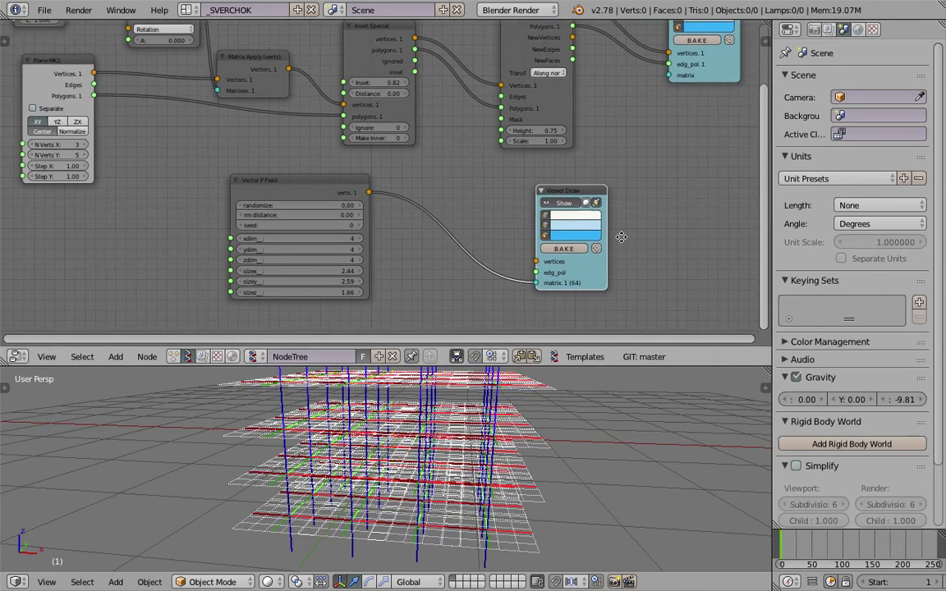
{"action": "middle_click_drag", "start_coordinate": [621, 238], "coordinate": [521, 256]}
{"action": "scroll", "coordinate": [521, 255], "scroll_direction": "up", "scroll_amount": 2}
{"action": "middle_click_drag", "start_coordinate": [394, 459], "coordinate": [427, 444]}
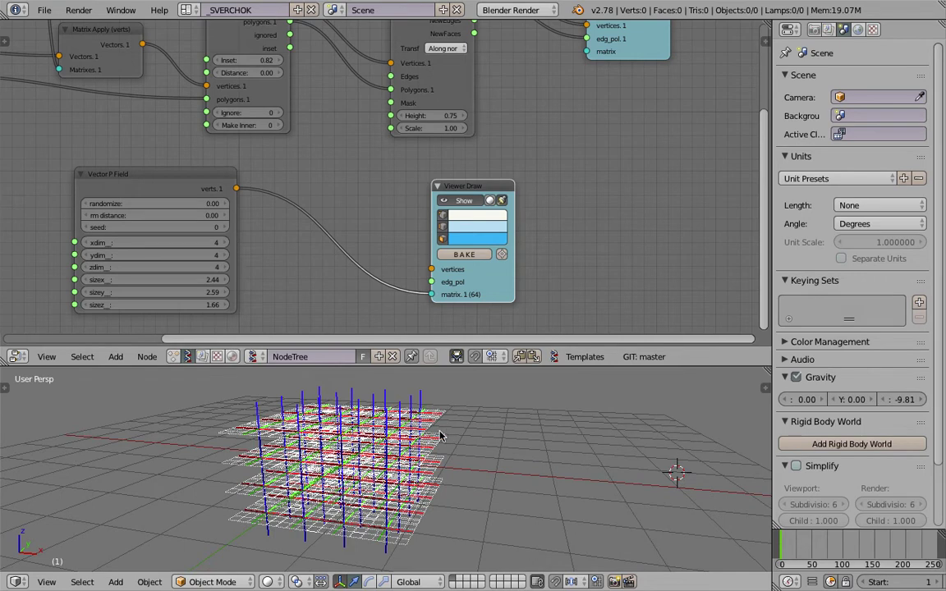
{"action": "middle_click_drag", "start_coordinate": [447, 433], "coordinate": [427, 435]}
Move the point-field viewer and the Vector P Field node to the right
{"action": "left_click_drag", "start_coordinate": [473, 199], "coordinate": [621, 192]}
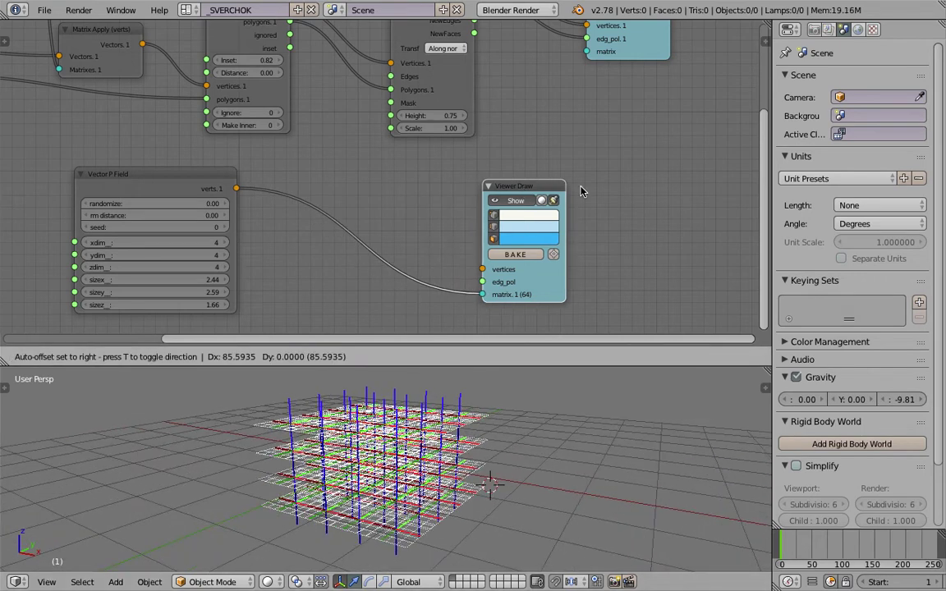
{"action": "left_click_drag", "start_coordinate": [214, 175], "coordinate": [469, 193]}
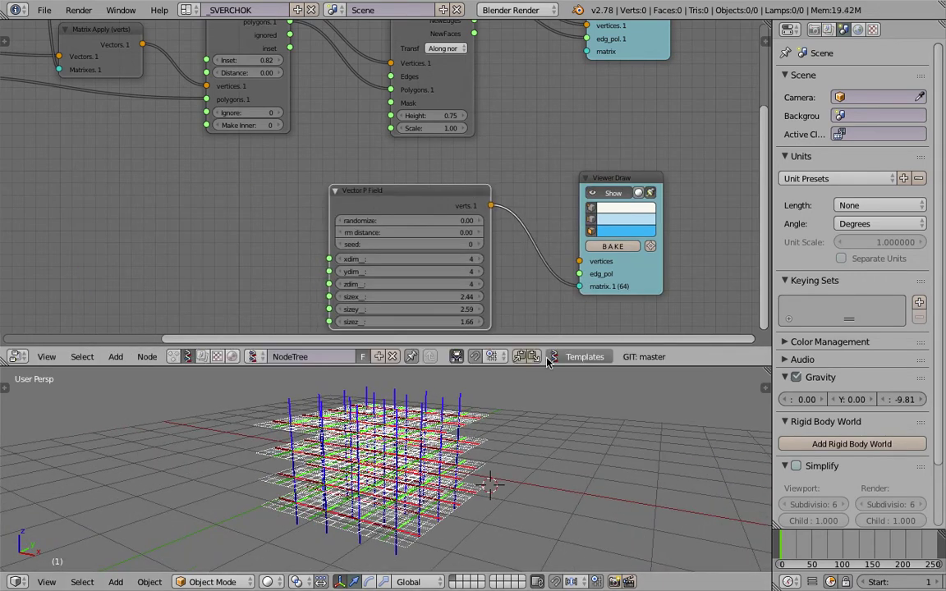
{"action": "left_click_drag", "start_coordinate": [547, 365], "coordinate": [547, 421]}
{"action": "middle_click_drag", "start_coordinate": [578, 477], "coordinate": [487, 472]}
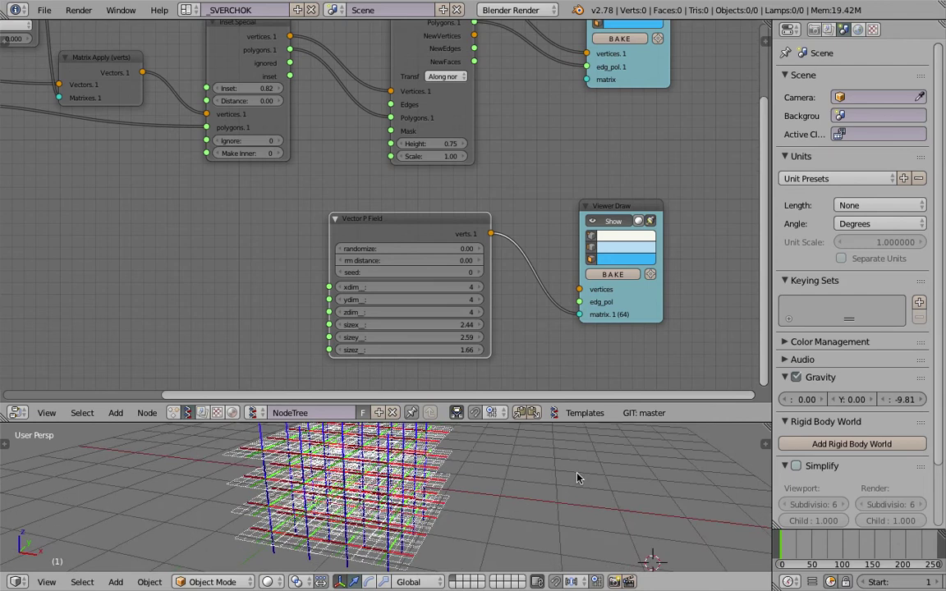
{"action": "left_click_drag", "start_coordinate": [438, 224], "coordinate": [434, 217]}
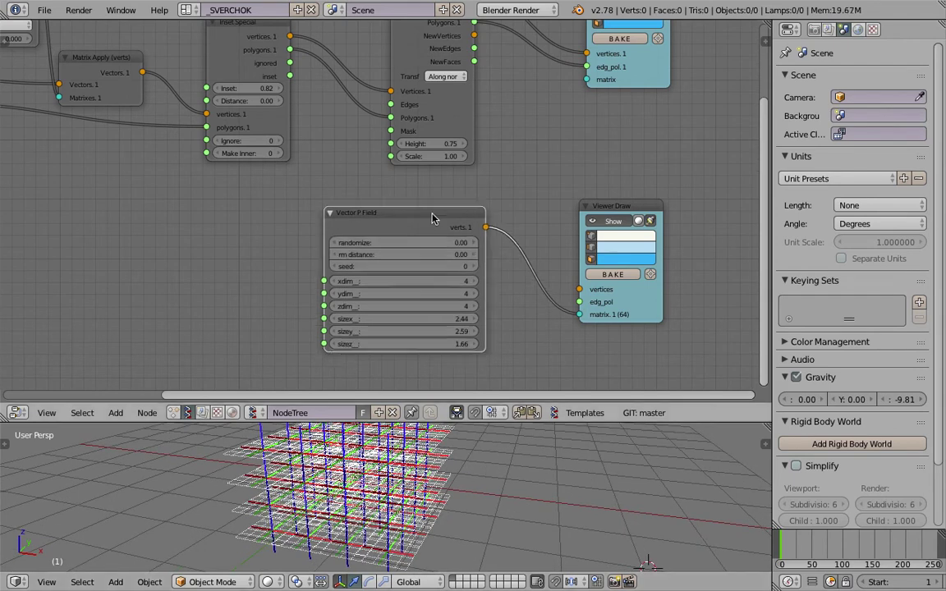
{"action": "middle_click_drag", "start_coordinate": [438, 221], "coordinate": [455, 241]}
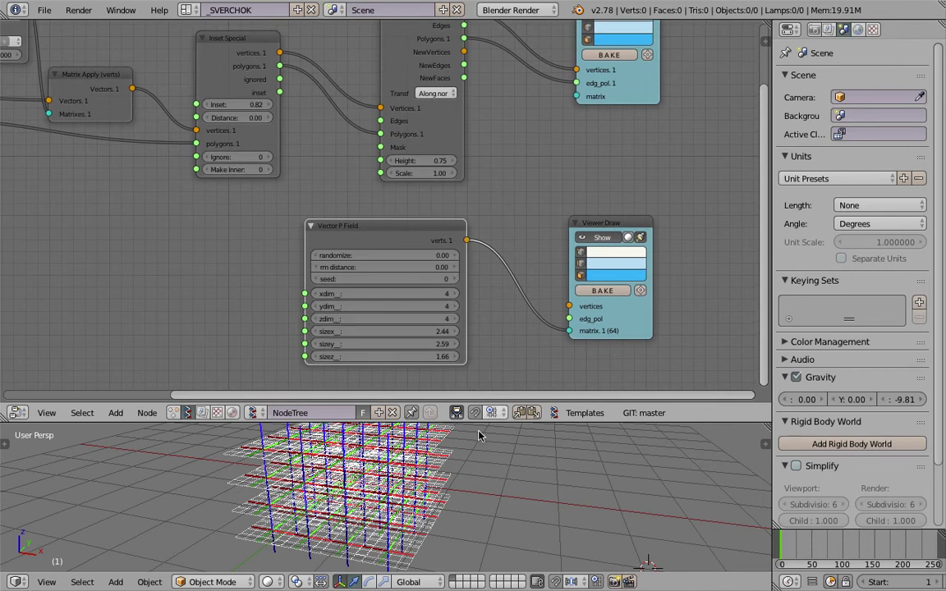
{"action": "middle_click_drag", "start_coordinate": [482, 435], "coordinate": [468, 434]}
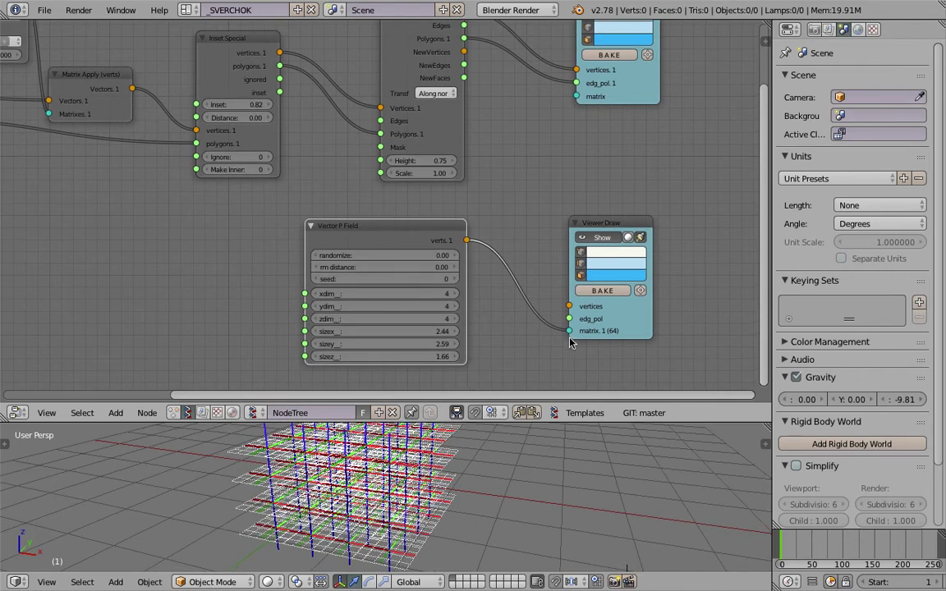
Connect the Vector P Field verts output to the upper Viewer Draw's matrix socket
{"action": "scroll", "coordinate": [573, 343], "scroll_direction": "up", "scroll_amount": 1}
{"action": "scroll", "coordinate": [583, 344], "scroll_direction": "up", "scroll_amount": 1}
{"action": "scroll", "coordinate": [595, 345], "scroll_direction": "up", "scroll_amount": 1}
{"action": "scroll", "coordinate": [609, 345], "scroll_direction": "up", "scroll_amount": 1}
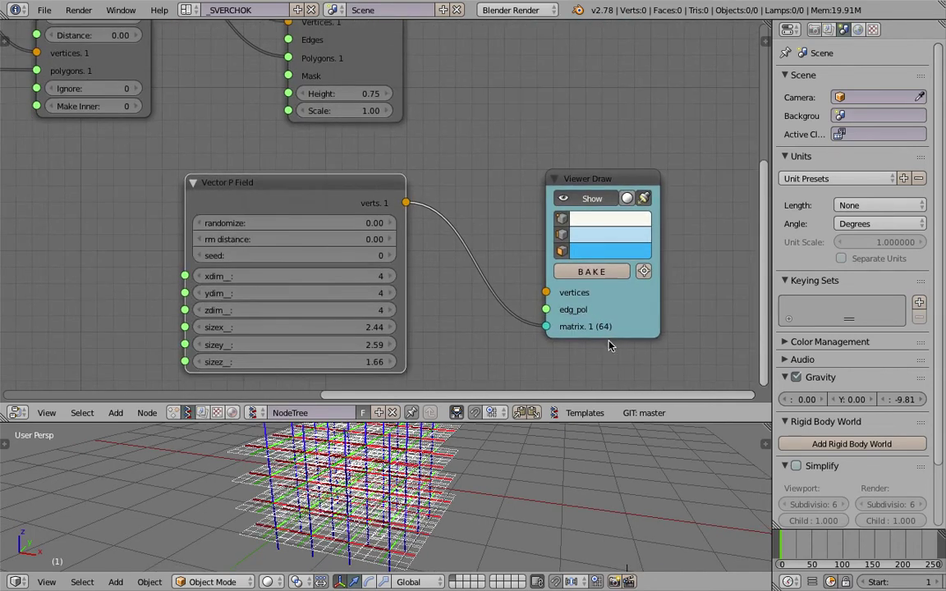
{"action": "middle_click_drag", "start_coordinate": [530, 439], "coordinate": [500, 467]}
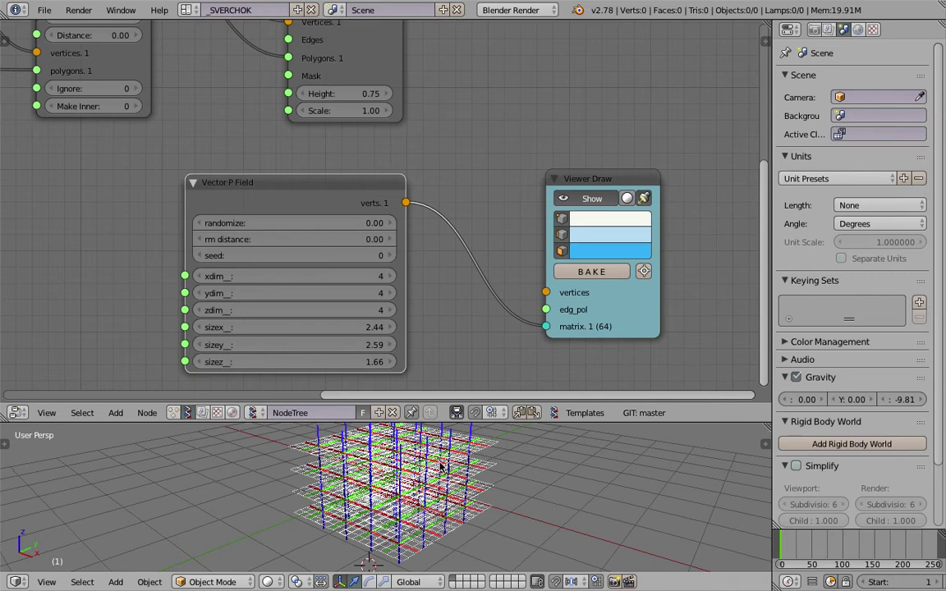
{"action": "middle_click_drag", "start_coordinate": [437, 461], "coordinate": [440, 470]}
{"action": "scroll", "coordinate": [403, 169], "scroll_direction": "down", "scroll_amount": 1}
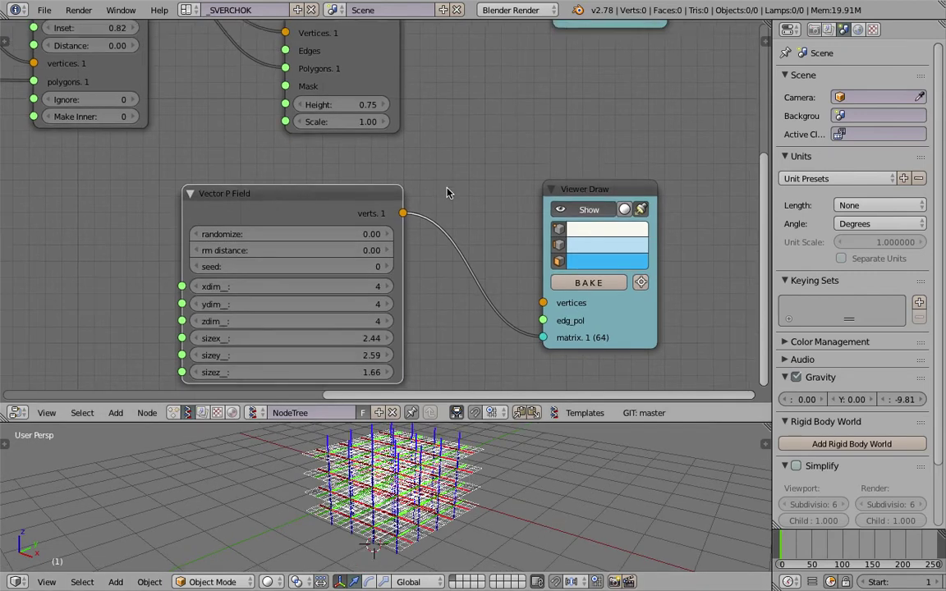
{"action": "middle_click_drag", "start_coordinate": [402, 168], "coordinate": [436, 243]}
{"action": "scroll", "coordinate": [437, 243], "scroll_direction": "down", "scroll_amount": 1}
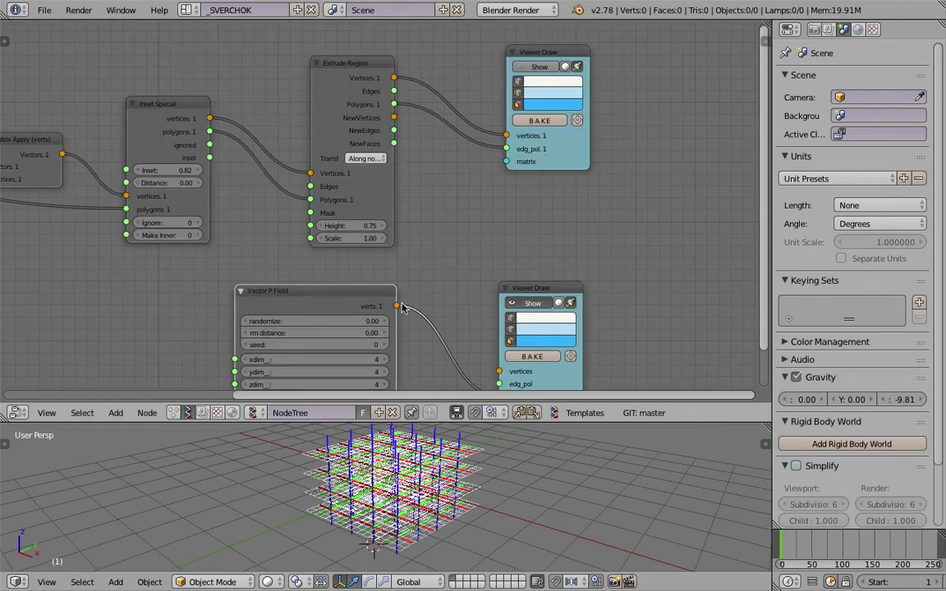
{"action": "left_click_drag", "start_coordinate": [397, 305], "coordinate": [465, 189]}
{"action": "left_click_drag", "start_coordinate": [517, 145], "coordinate": [518, 146]}
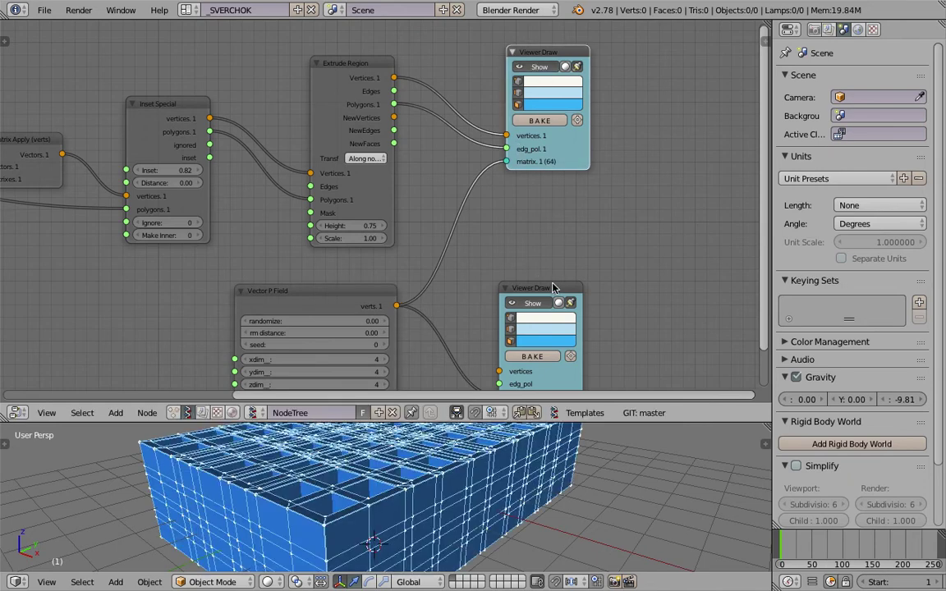
Delete the lower Viewer Draw node that showed only the bare points
{"action": "key", "text": "x"}
{"action": "left_click", "coordinate": [507, 515]}
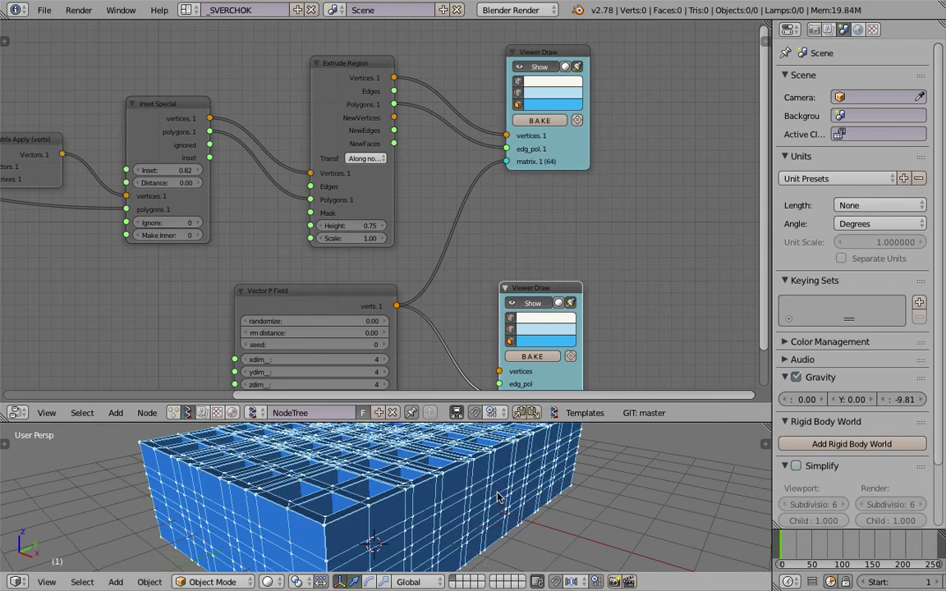
{"action": "scroll", "coordinate": [493, 501], "scroll_direction": "down", "scroll_amount": 3}
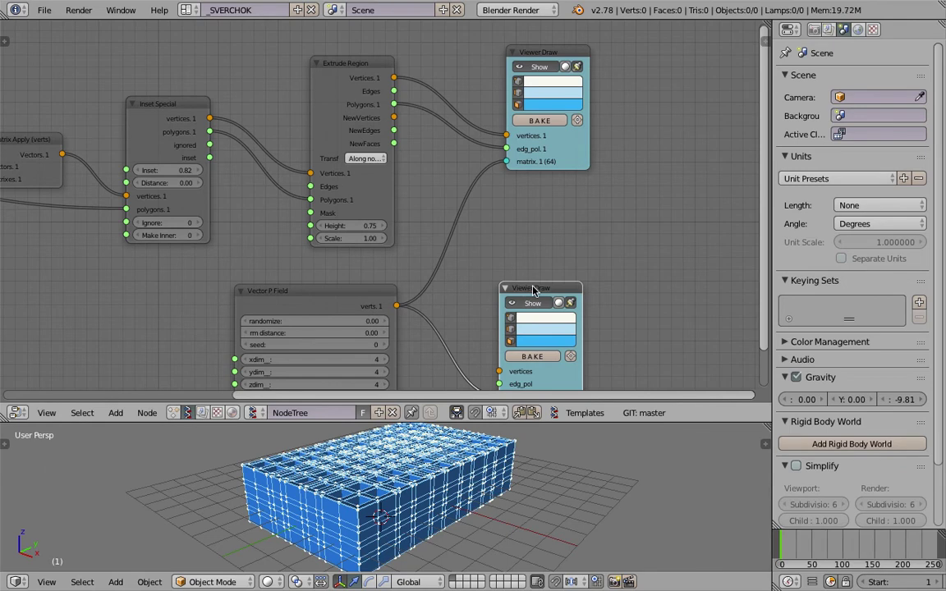
{"action": "key", "text": "x"}
{"action": "scroll", "coordinate": [510, 204], "scroll_direction": "down", "scroll_amount": 1}
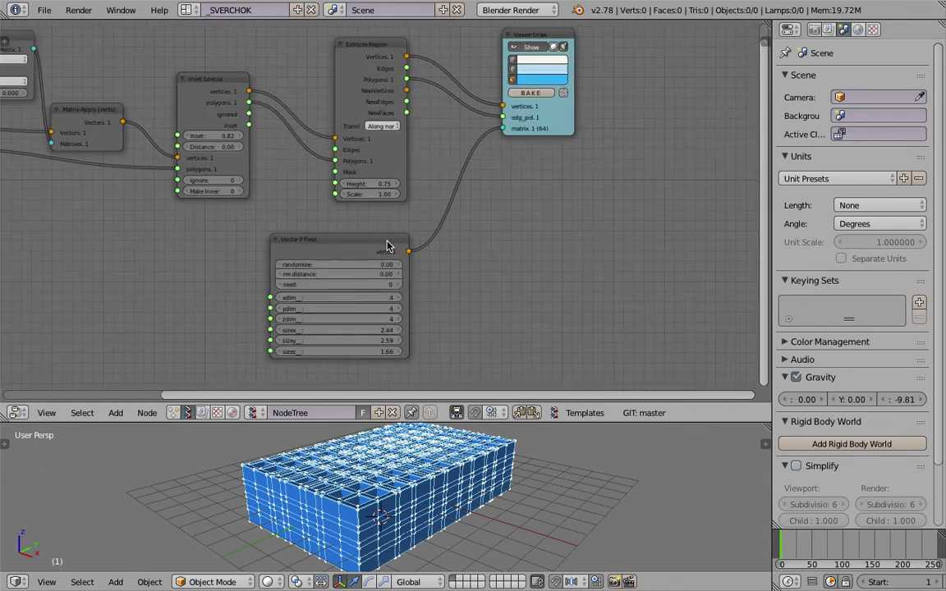
Move the Vector P Field node up beside the other nodes
{"action": "left_click_drag", "start_coordinate": [389, 243], "coordinate": [441, 236]}
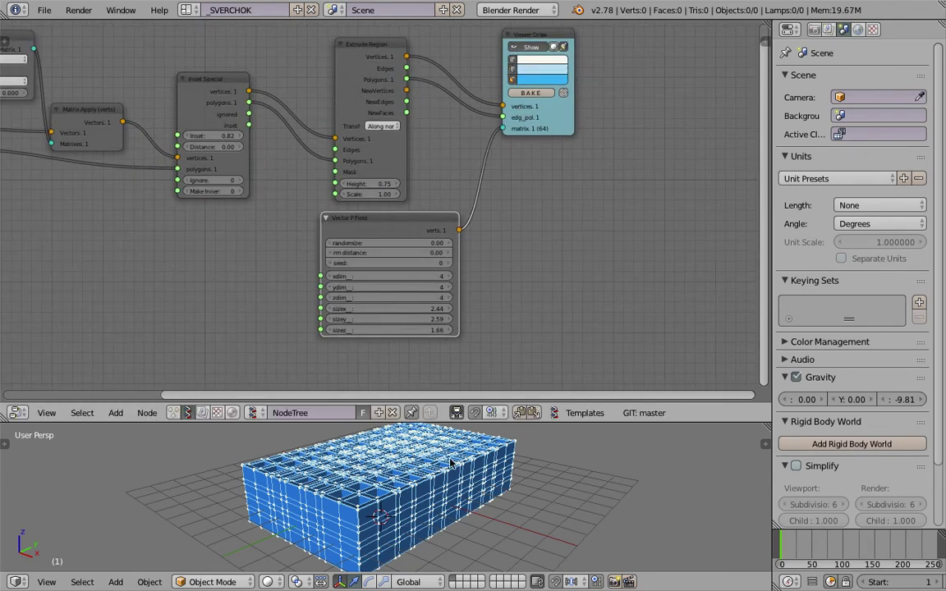
{"action": "middle_click_drag", "start_coordinate": [450, 464], "coordinate": [544, 491]}
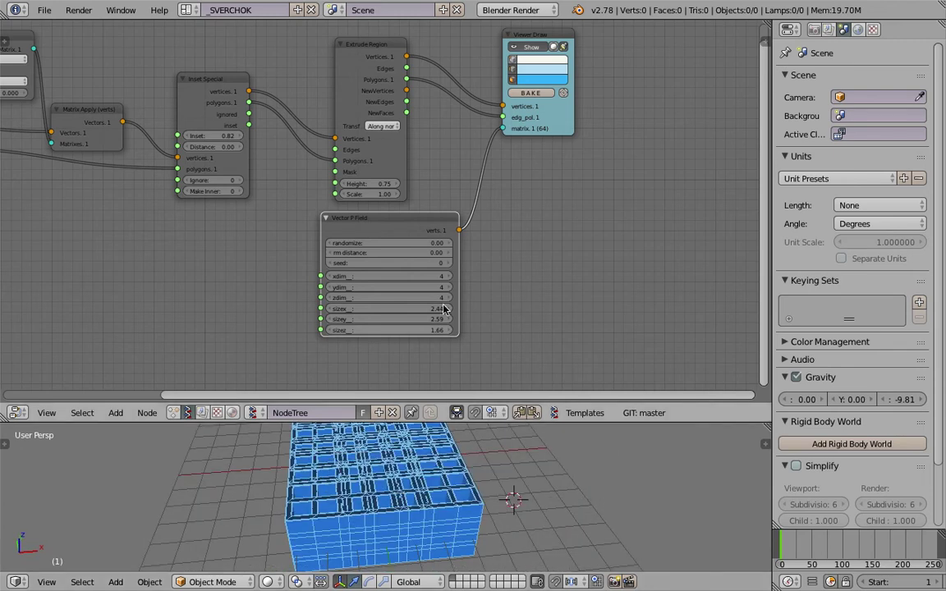
{"action": "middle_click_drag", "start_coordinate": [443, 309], "coordinate": [443, 238]}
{"action": "scroll", "coordinate": [442, 238], "scroll_direction": "up", "scroll_amount": 1}
{"action": "type", "text": "10"}
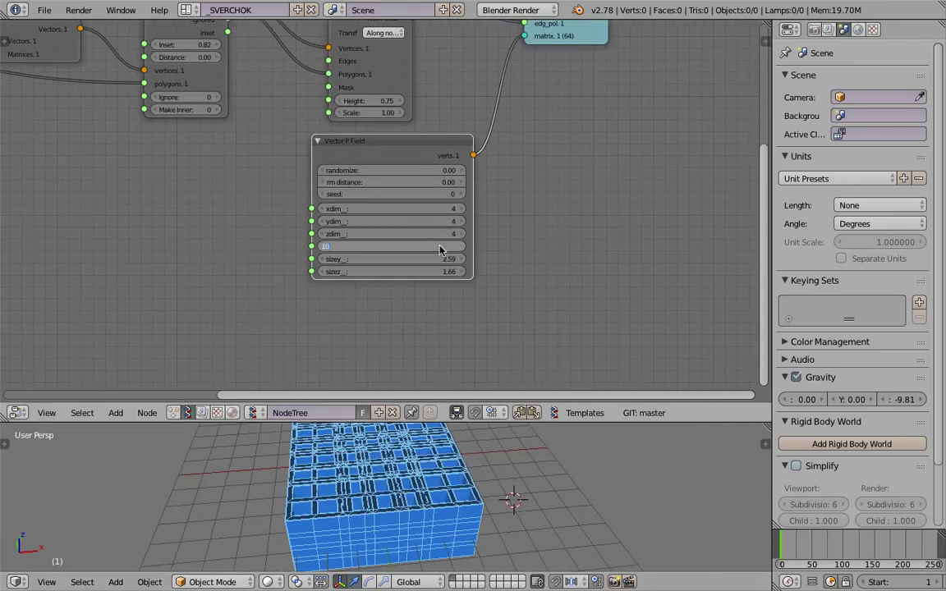
Set the Vector P Field's sizex, sizey and sizez to 10
{"action": "key", "text": "Return"}
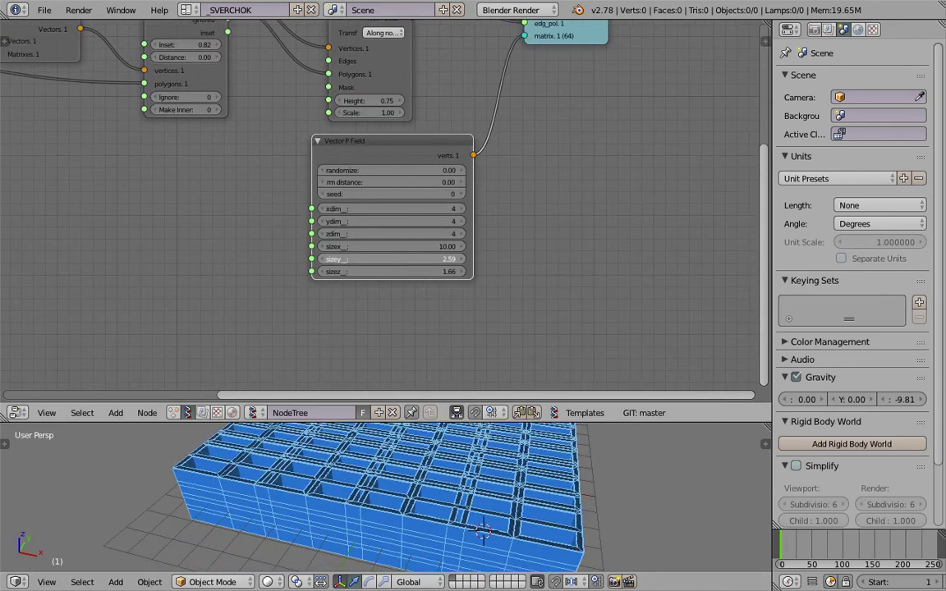
{"action": "type", "text": "10"}
{"action": "key", "text": "Return"}
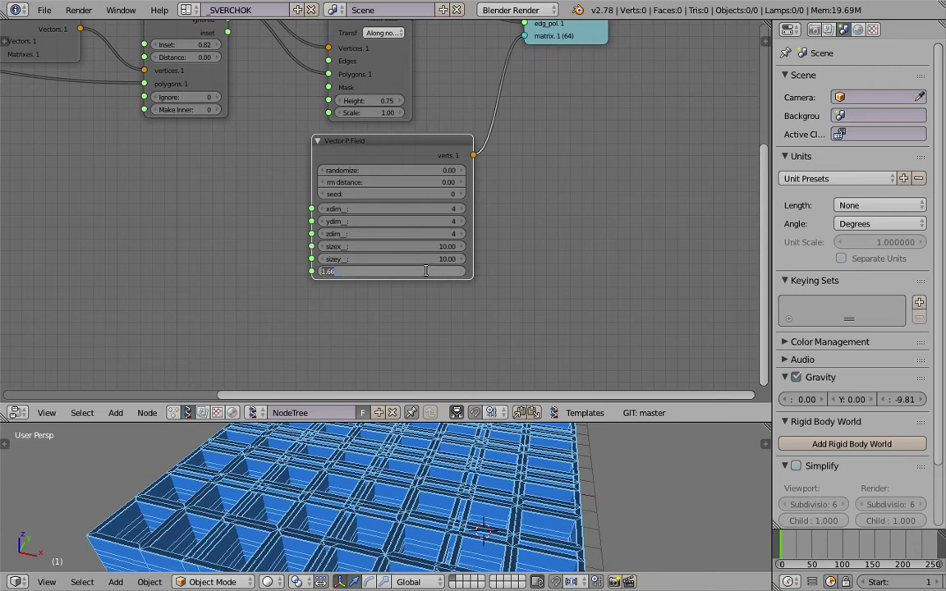
{"action": "type", "text": "10"}
{"action": "key", "text": "Return"}
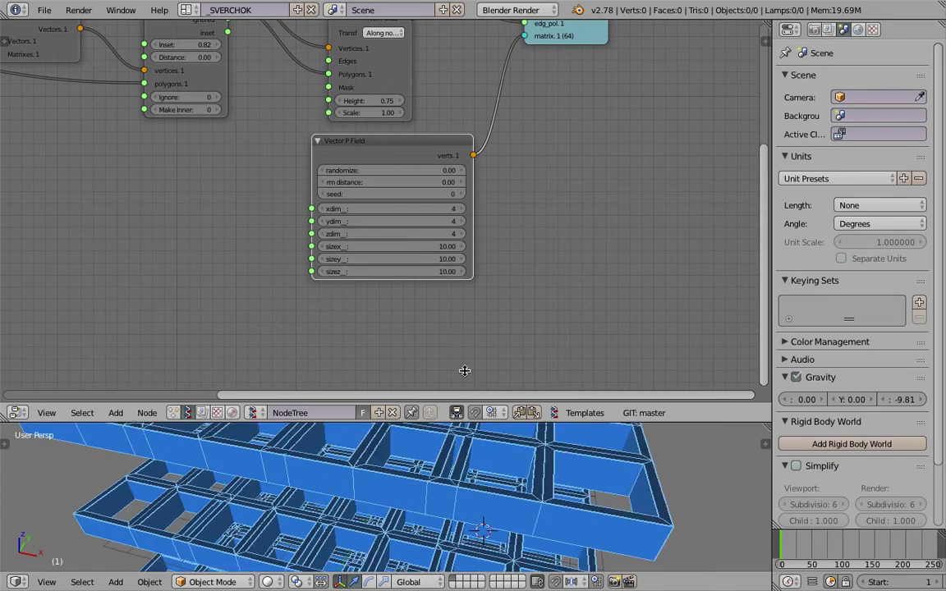
{"action": "left_click_drag", "start_coordinate": [493, 424], "coordinate": [493, 243]}
{"action": "scroll", "coordinate": [519, 326], "scroll_direction": "down", "scroll_amount": 5}
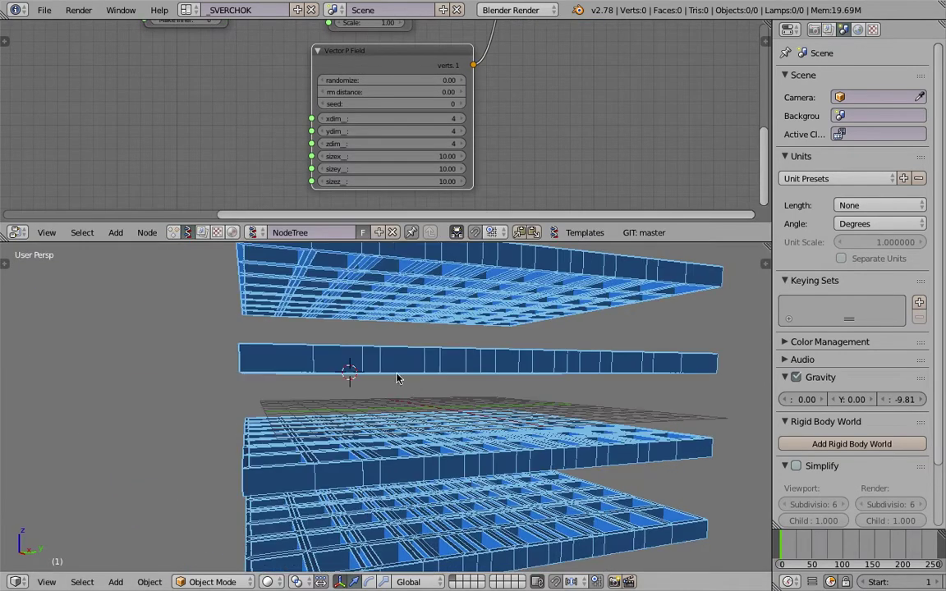
{"action": "mouse_move", "coordinate": [397, 380]}
{"action": "middle_mouse_down"}
{"action": "mouse_move", "coordinate": [438, 460]}
{"action": "mouse_move", "coordinate": [443, 451]}
{"action": "middle_mouse_up"}
Save the blend file with Ctrl+S, confirming the overwrite
{"action": "key", "text": "ctrl+s"}
{"action": "left_click", "coordinate": [443, 451]}
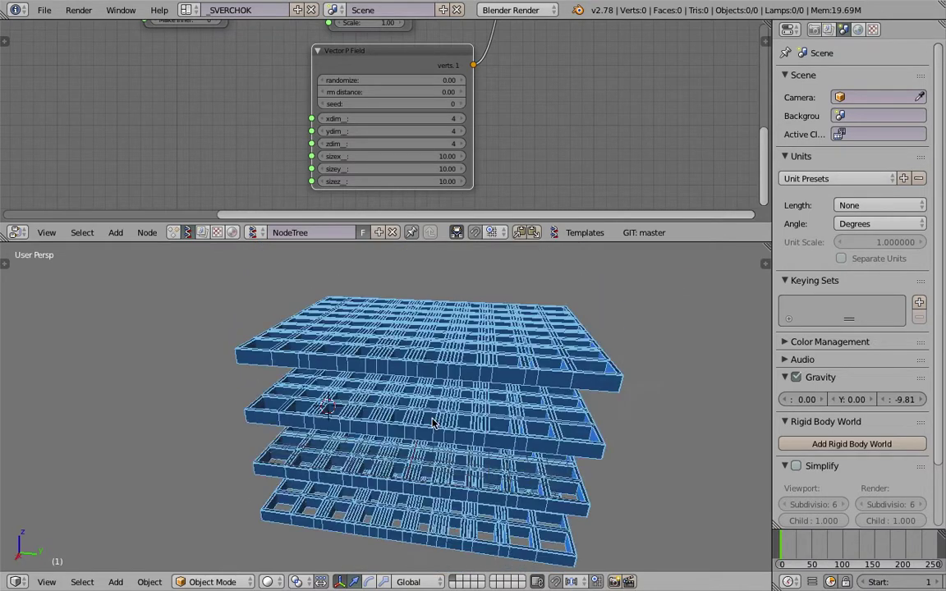
{"action": "left_click_drag", "start_coordinate": [526, 242], "coordinate": [526, 306]}
{"action": "middle_click_drag", "start_coordinate": [526, 312], "coordinate": [322, 209]}
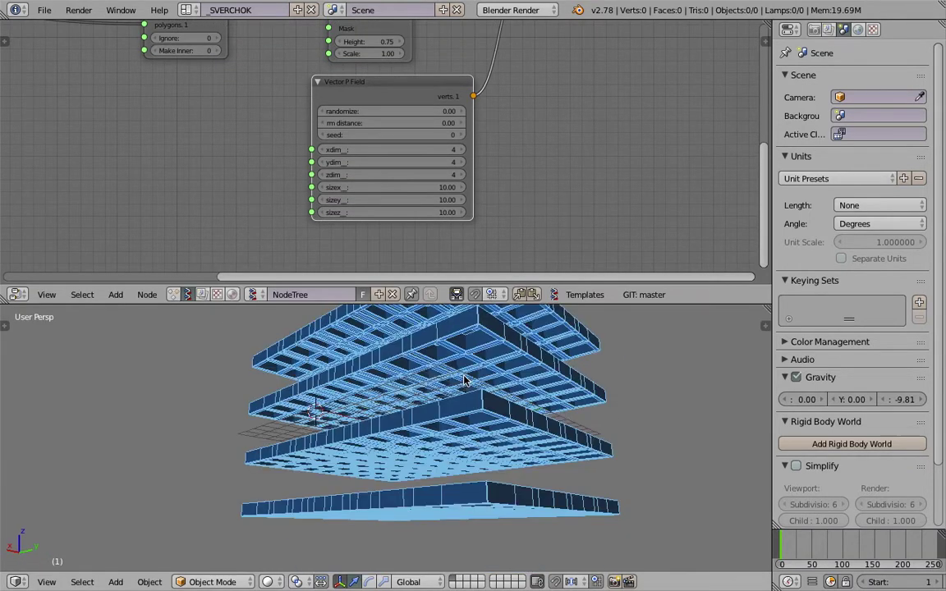
{"action": "scroll", "coordinate": [295, 160], "scroll_direction": "down", "scroll_amount": 1}
Rearrange the Inset Special and Plane MK2 nodes, then save the file
{"action": "scroll", "coordinate": [296, 161], "scroll_direction": "up", "scroll_amount": 2}
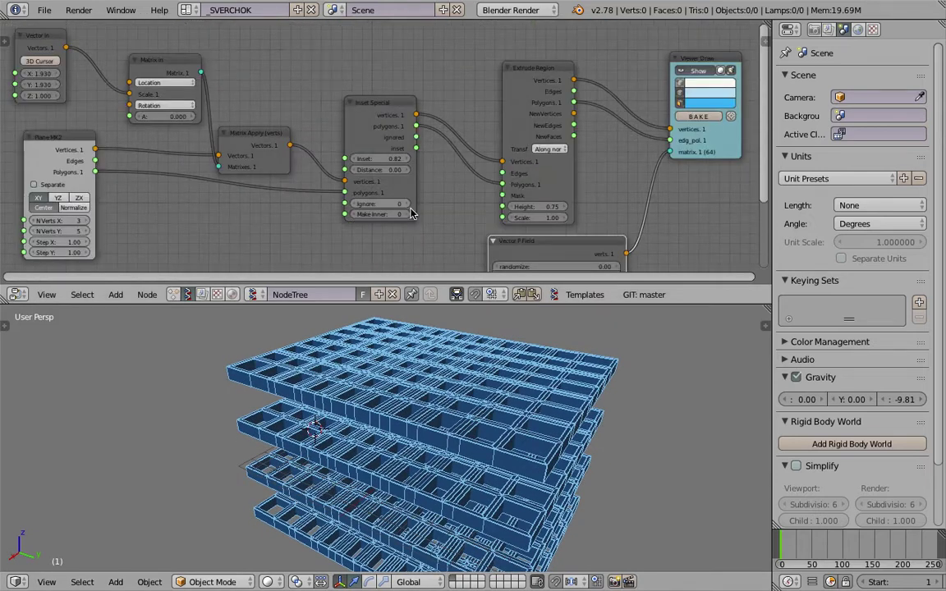
{"action": "scroll", "coordinate": [410, 164], "scroll_direction": "down", "scroll_amount": 2}
{"action": "middle_click_drag", "start_coordinate": [492, 124], "coordinate": [620, 182]}
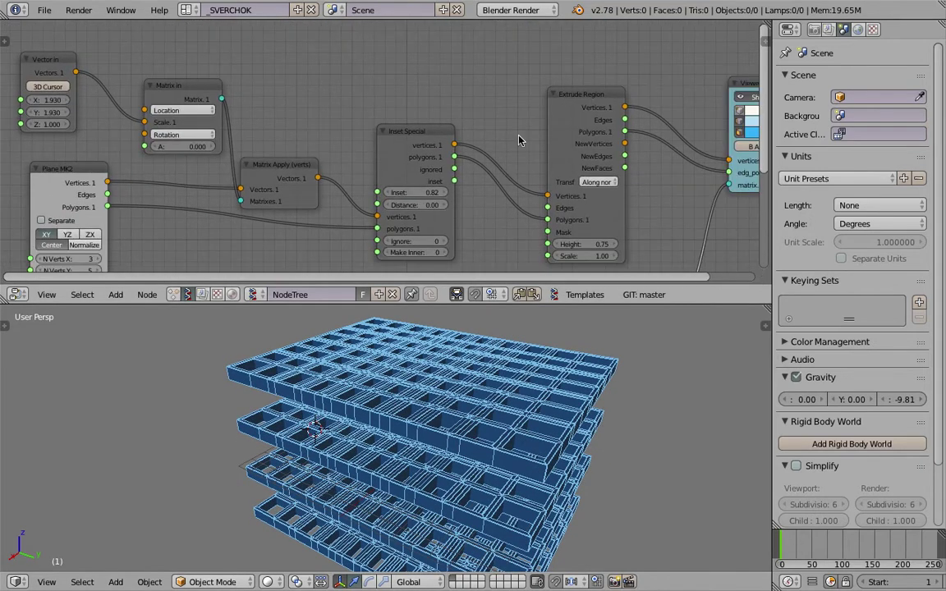
{"action": "middle_click_drag", "start_coordinate": [253, 153], "coordinate": [307, 136]}
{"action": "left_click_drag", "start_coordinate": [333, 147], "coordinate": [333, 128]}
{"action": "left_click", "coordinate": [478, 123]}
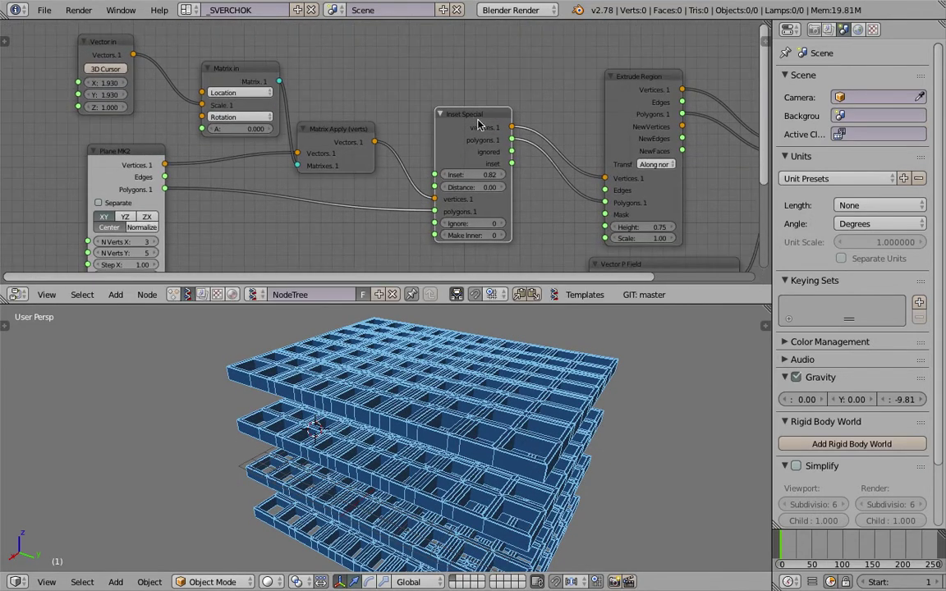
{"action": "left_click_drag", "start_coordinate": [478, 123], "coordinate": [511, 126]}
{"action": "key", "text": "ctrl+s"}
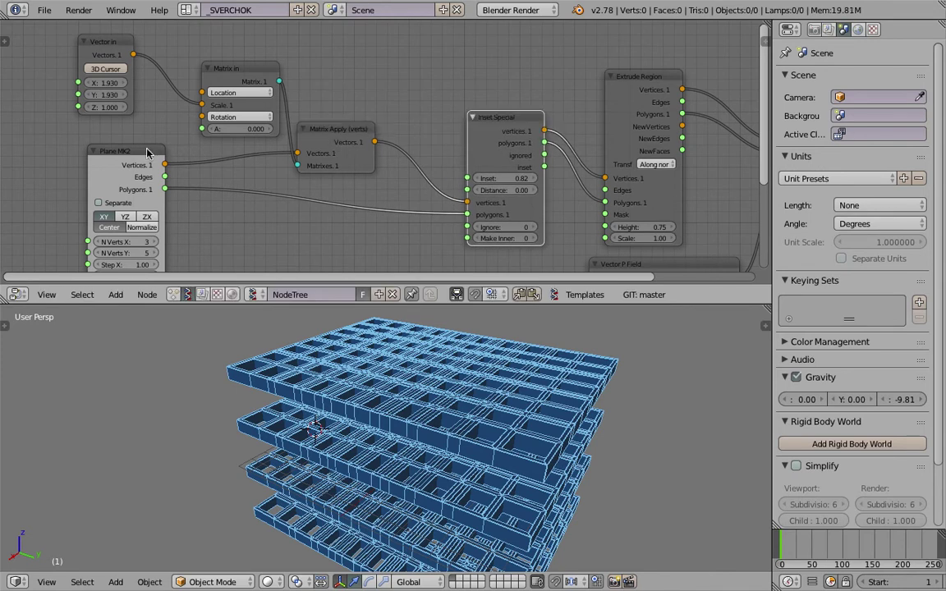
{"action": "left_click_drag", "start_coordinate": [148, 152], "coordinate": [65, 169]}
{"action": "middle_click_drag", "start_coordinate": [65, 169], "coordinate": [126, 164]}
{"action": "key", "text": "ctrl+s"}
Switch the Plane MK2 orientation to ZX so the racks stand upright
{"action": "left_click_drag", "start_coordinate": [258, 113], "coordinate": [246, 99]}
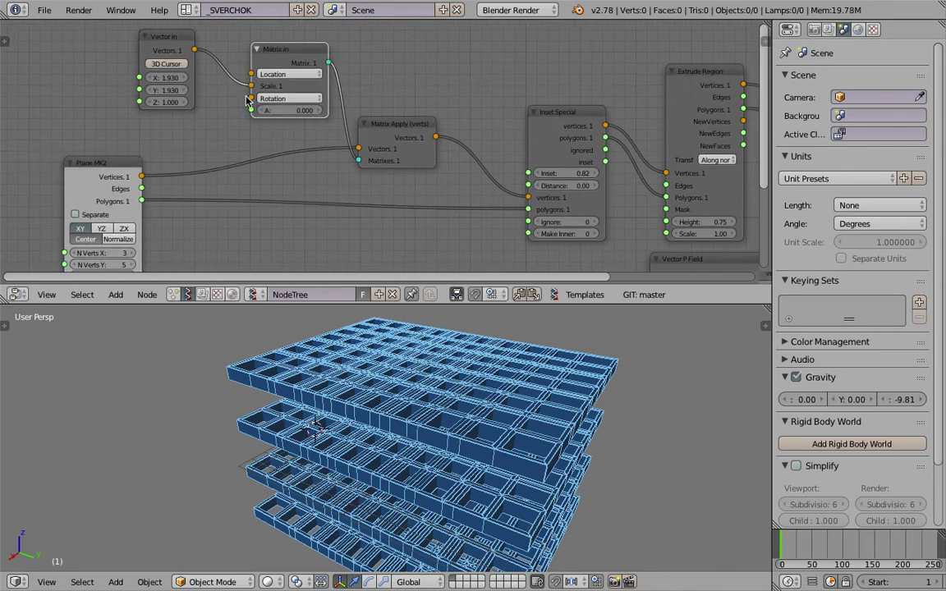
{"action": "middle_click_drag", "start_coordinate": [246, 99], "coordinate": [282, 108]}
{"action": "left_click_drag", "start_coordinate": [144, 177], "coordinate": [114, 184]}
{"action": "mouse_move", "coordinate": [196, 165]}
{"action": "middle_mouse_down"}
{"action": "mouse_move", "coordinate": [219, 128]}
{"action": "mouse_move", "coordinate": [223, 96]}
{"action": "middle_mouse_up"}
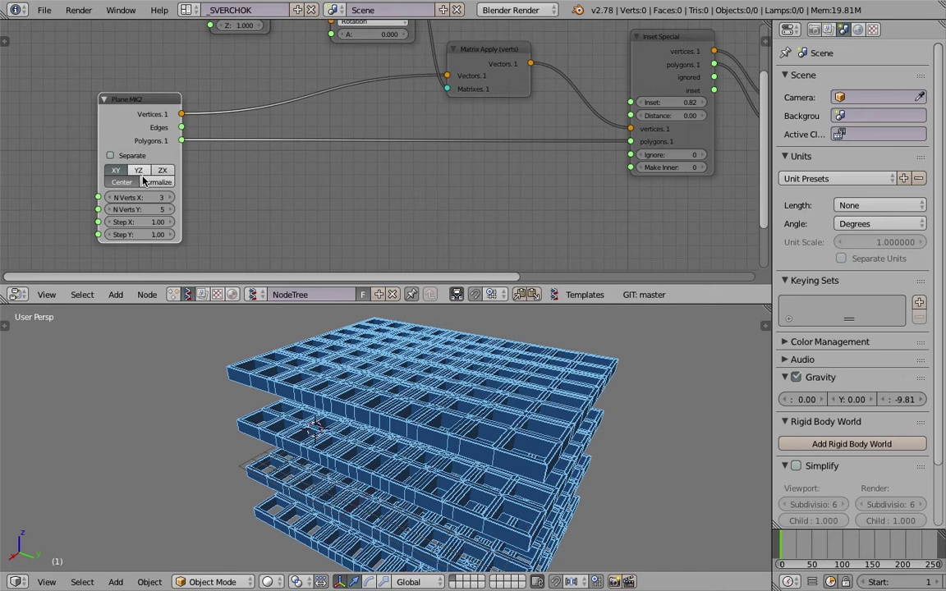
{"action": "left_click", "coordinate": [137, 172]}
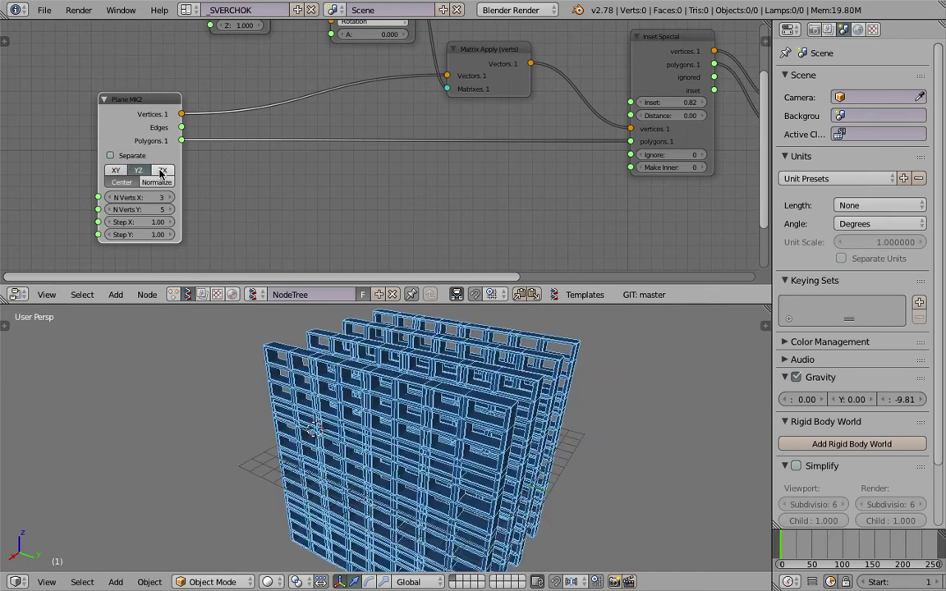
{"action": "left_click", "coordinate": [162, 170]}
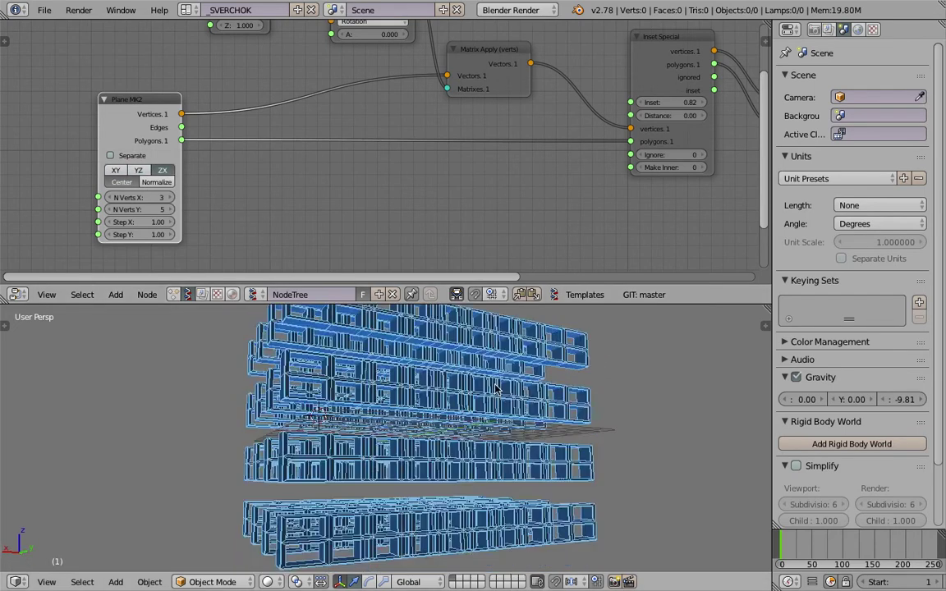
{"action": "mouse_move", "coordinate": [492, 410]}
{"action": "middle_mouse_down"}
{"action": "mouse_move", "coordinate": [602, 408]}
{"action": "mouse_move", "coordinate": [552, 430]}
{"action": "mouse_move", "coordinate": [415, 392]}
{"action": "middle_mouse_up"}
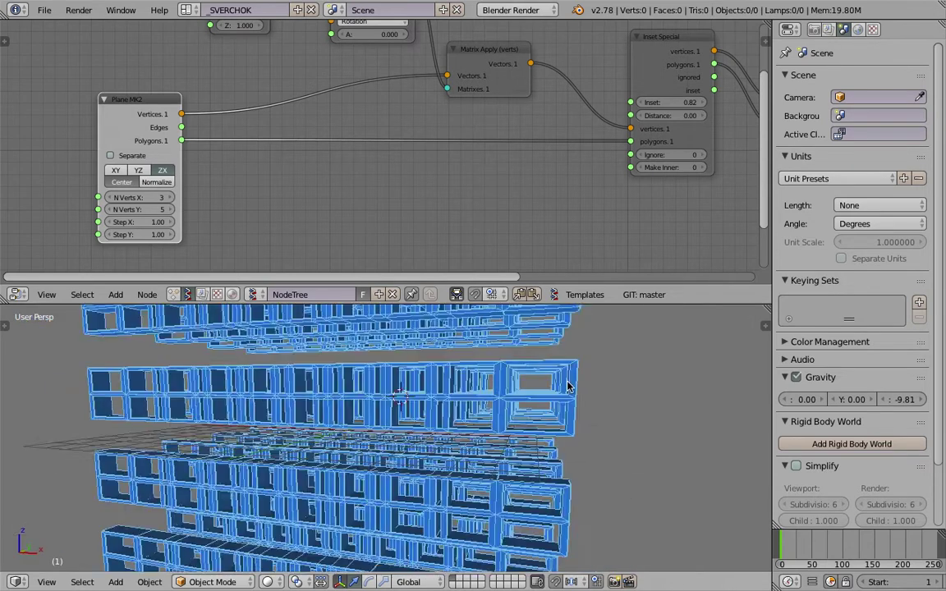
Set the Vector P Field's xdim, ydim and zdim all to 2
{"action": "middle_click_drag", "start_coordinate": [569, 165], "coordinate": [530, 159]}
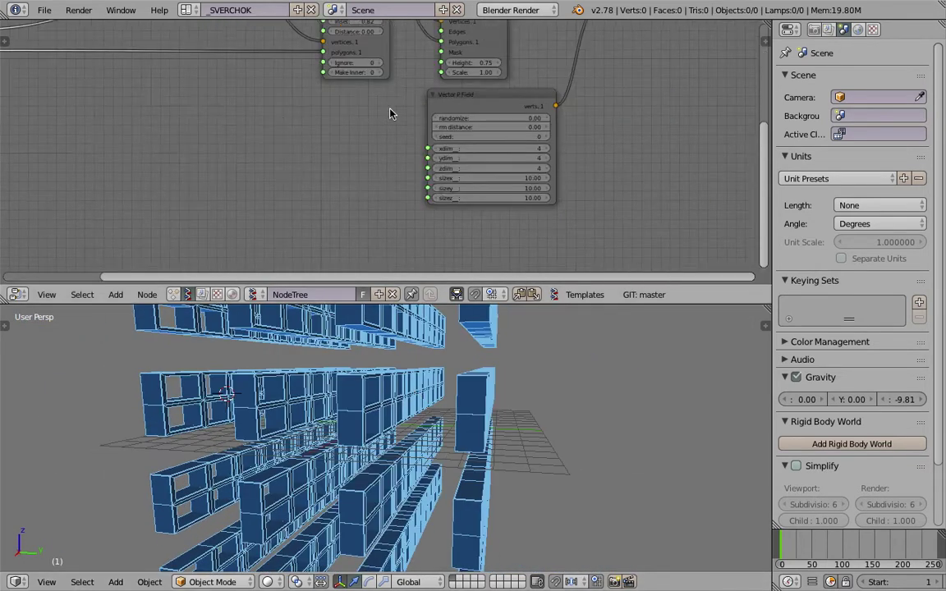
{"action": "left_click_drag", "start_coordinate": [524, 150], "coordinate": [524, 174]}
{"action": "type", "text": "2"}
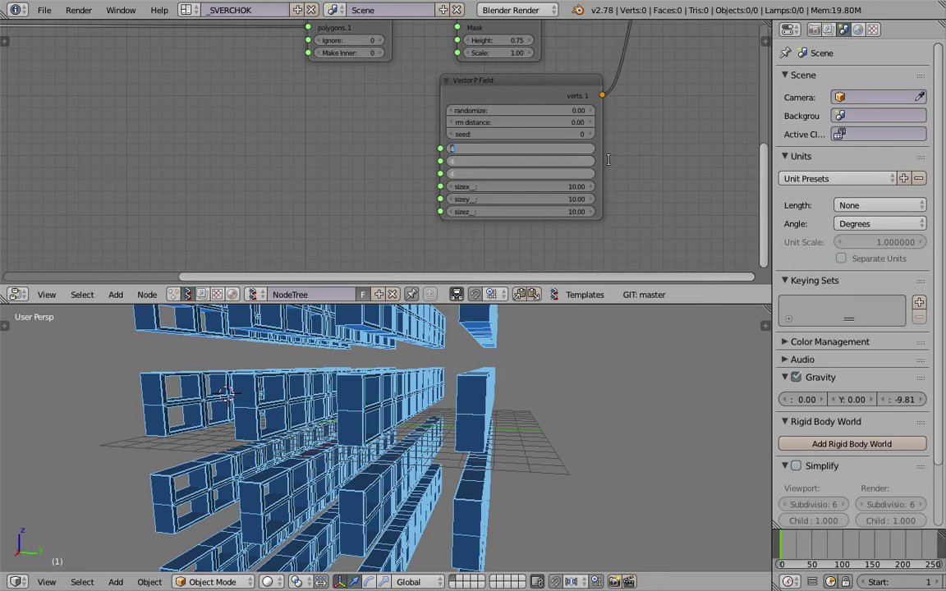
{"action": "key", "text": "Return"}
{"action": "mouse_move", "coordinate": [522, 412]}
{"action": "middle_mouse_down"}
{"action": "mouse_move", "coordinate": [526, 435]}
{"action": "mouse_move", "coordinate": [558, 369]}
{"action": "middle_mouse_up"}
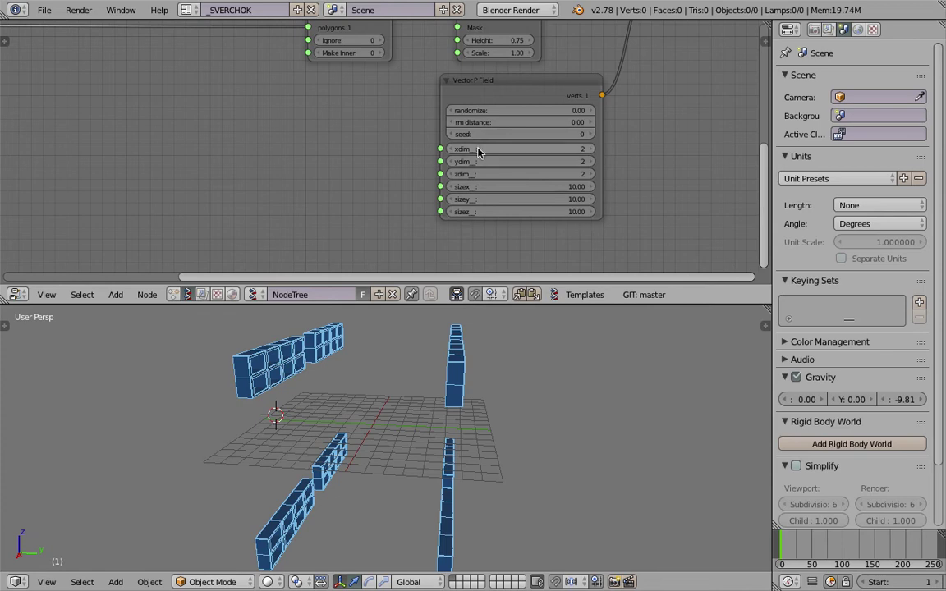
Raise ydim to 7, widen sizey to about 20.44, and lower zdim to 1
{"action": "left_click", "coordinate": [592, 159]}
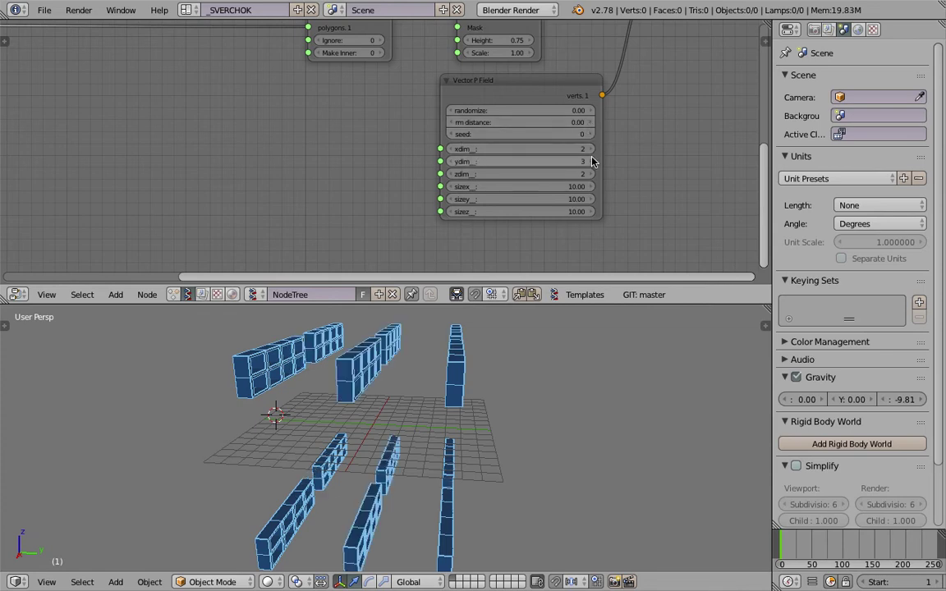
{"action": "left_click", "coordinate": [592, 161]}
{"action": "left_click", "coordinate": [592, 161]}
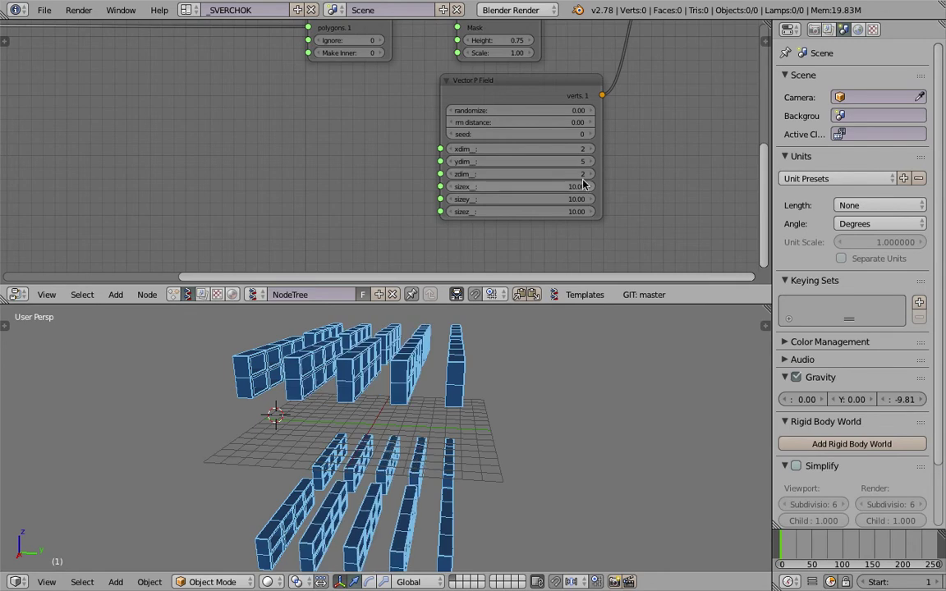
{"action": "left_click", "coordinate": [591, 175]}
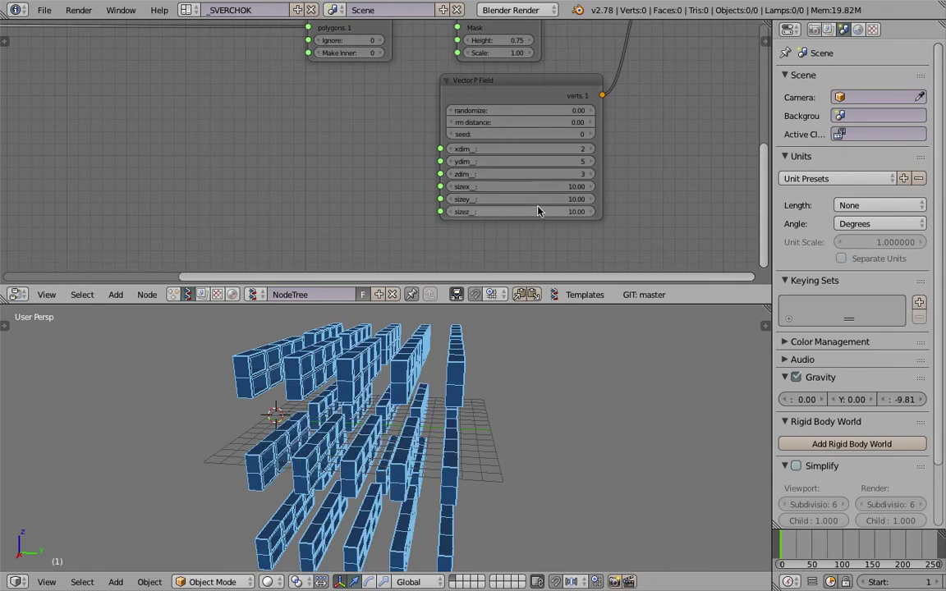
{"action": "left_click_drag", "start_coordinate": [522, 198], "coordinate": [575, 174]}
{"action": "left_click", "coordinate": [591, 162]}
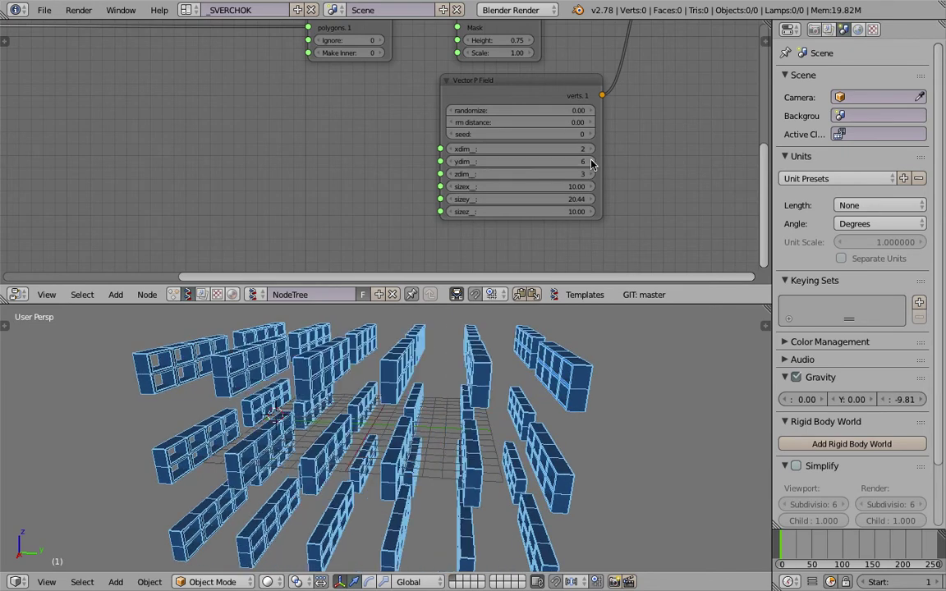
{"action": "left_click", "coordinate": [593, 162]}
{"action": "left_click", "coordinate": [451, 174]}
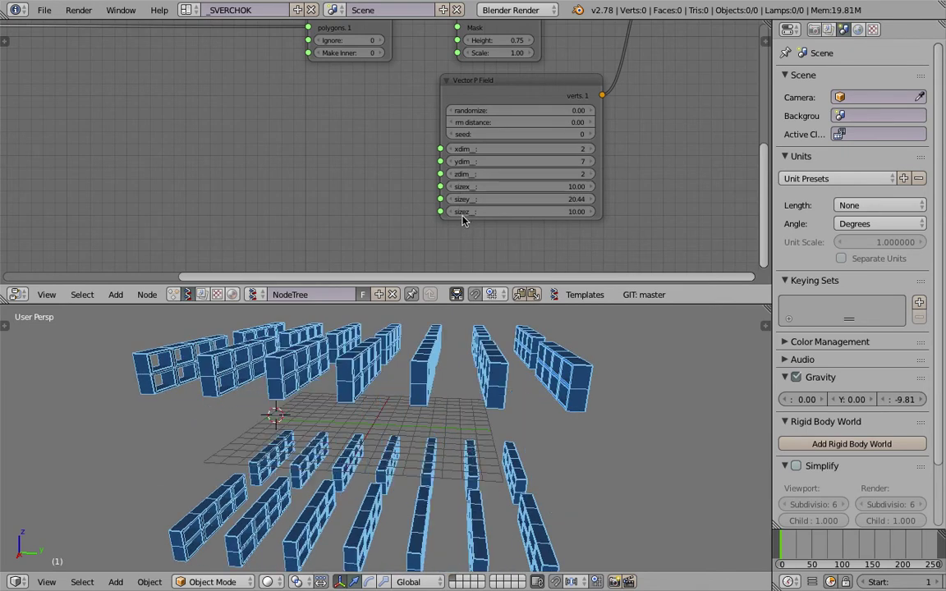
{"action": "left_click_drag", "start_coordinate": [536, 174], "coordinate": [517, 174]}
Look down on the bookcase rows and bring up the File import choices
{"action": "mouse_move", "coordinate": [528, 371]}
{"action": "middle_mouse_down"}
{"action": "mouse_move", "coordinate": [500, 416]}
{"action": "mouse_move", "coordinate": [483, 374]}
{"action": "mouse_move", "coordinate": [460, 393]}
{"action": "mouse_move", "coordinate": [443, 388]}
{"action": "mouse_move", "coordinate": [379, 411]}
{"action": "middle_mouse_up"}
{"action": "middle_click_drag", "start_coordinate": [426, 455], "coordinate": [410, 525]}
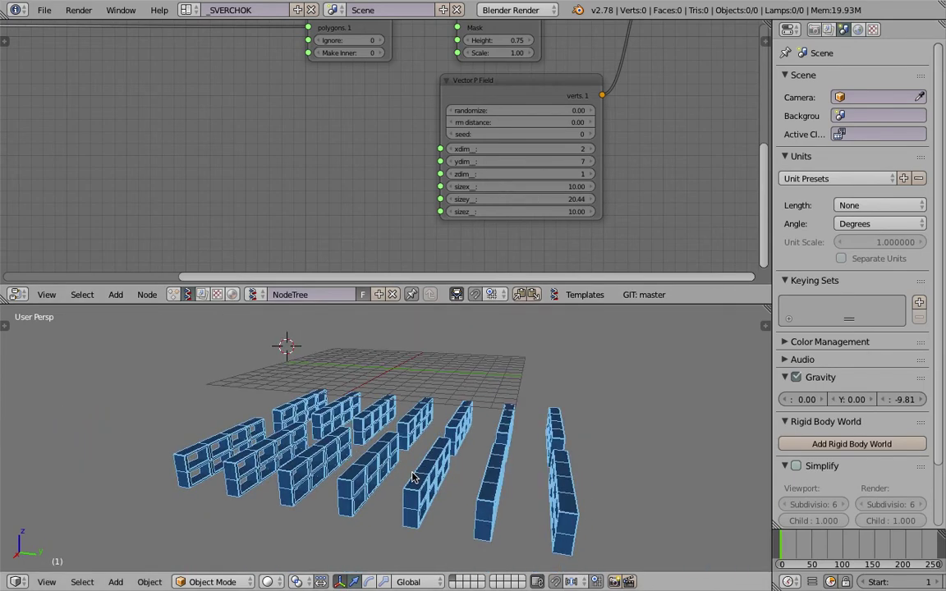
{"action": "left_click", "coordinate": [45, 10]}
{"action": "mouse_move", "coordinate": [67, 276]}
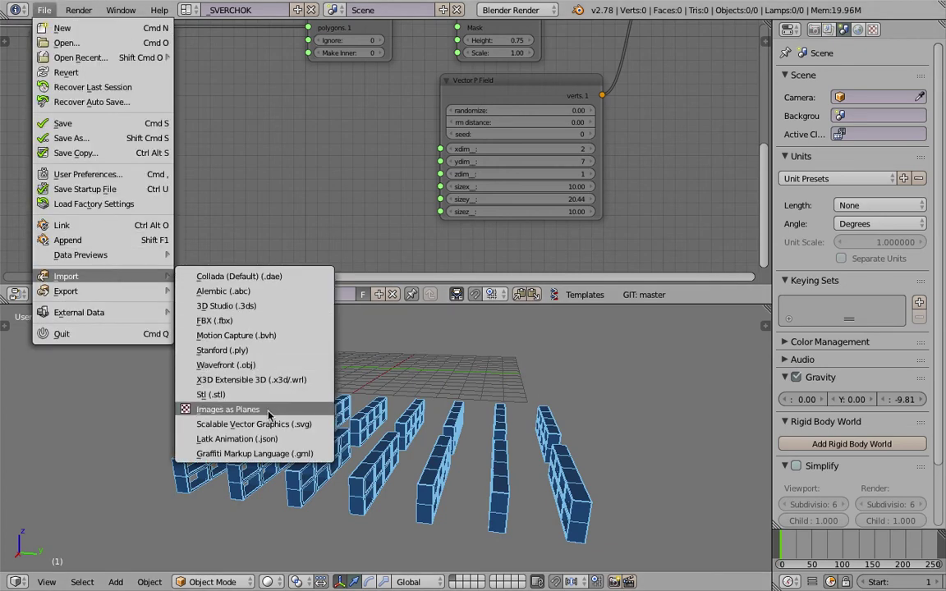
Choose Images as Planes with alpha enabled and Premultiplied alpha mode
{"action": "left_click", "coordinate": [268, 415]}
{"action": "scroll", "coordinate": [84, 455], "scroll_direction": "down", "scroll_amount": 2}
{"action": "scroll", "coordinate": [87, 453], "scroll_direction": "down", "scroll_amount": 3}
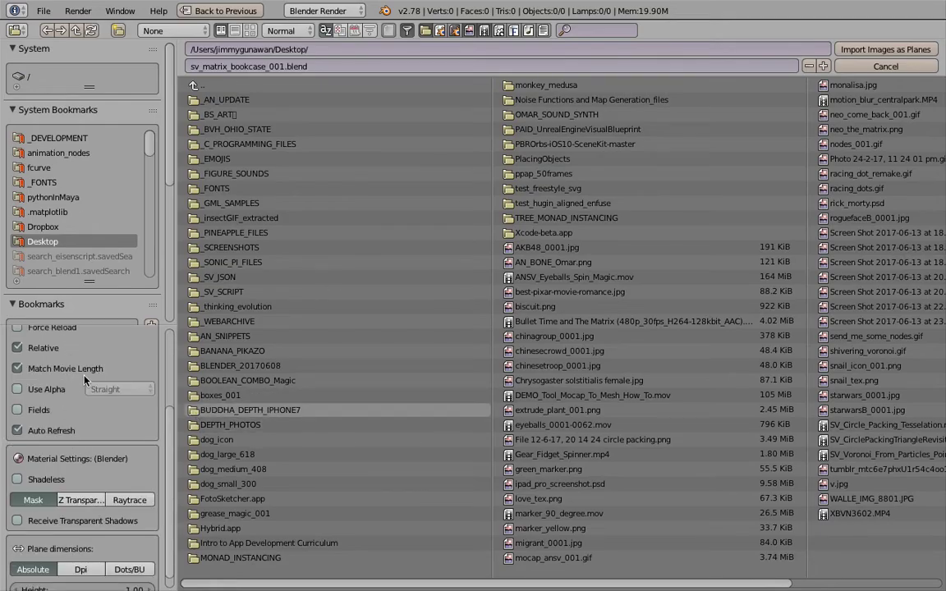
{"action": "left_click", "coordinate": [59, 391]}
{"action": "left_click", "coordinate": [127, 390]}
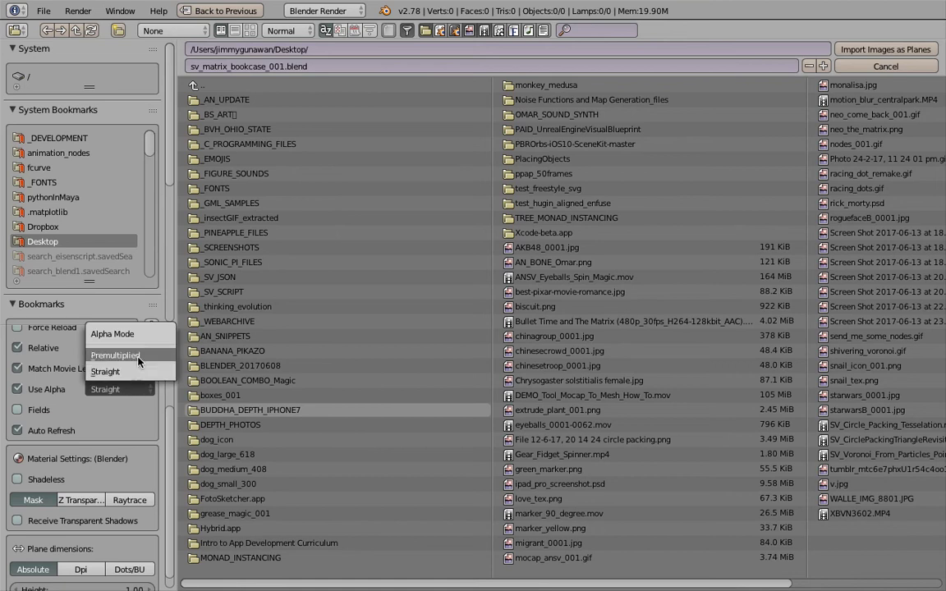
{"action": "left_click", "coordinate": [135, 358]}
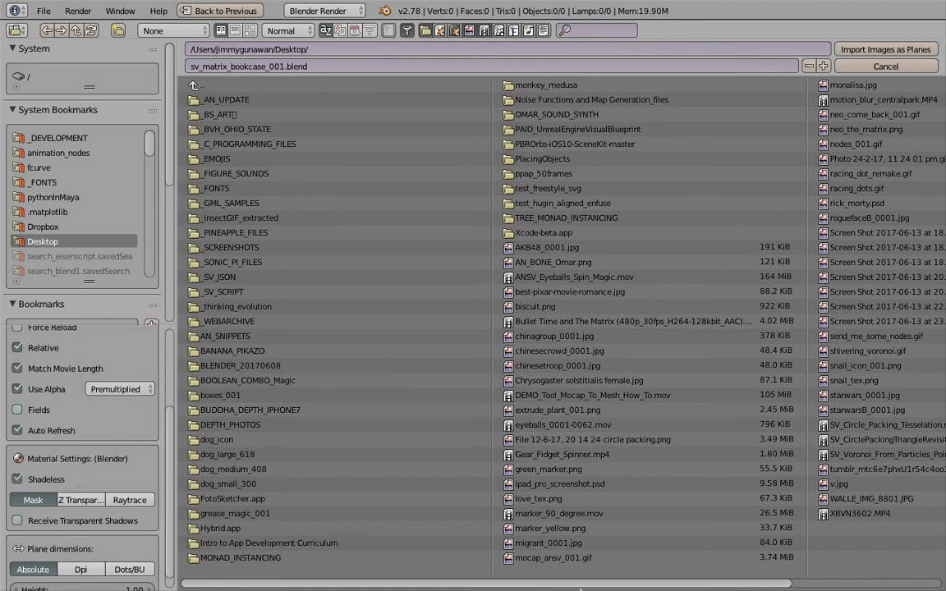
Import neo_the_matrix.png as a plane
{"action": "left_click_drag", "start_coordinate": [589, 587], "coordinate": [713, 587]}
{"action": "left_click", "coordinate": [656, 128]}
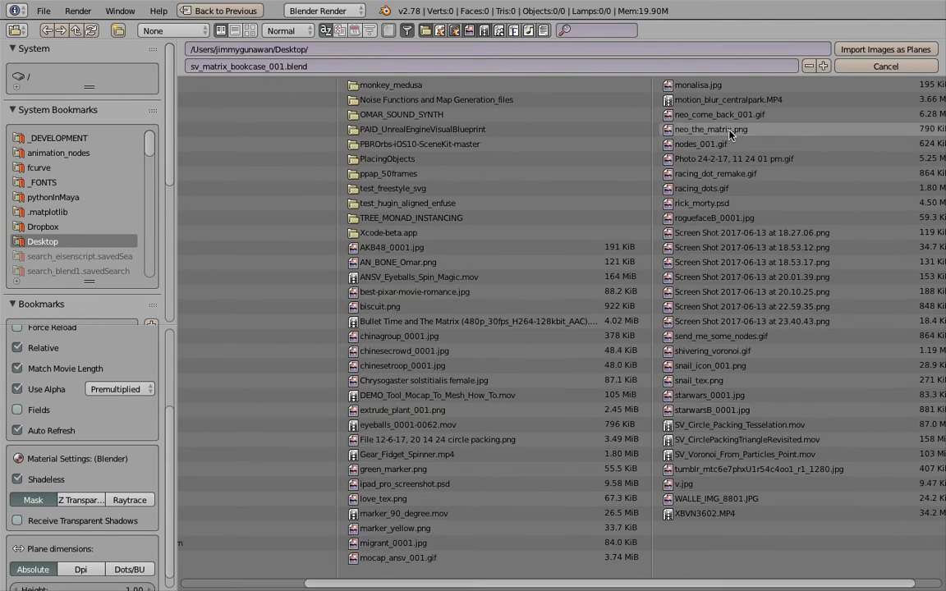
{"action": "left_click", "coordinate": [846, 49]}
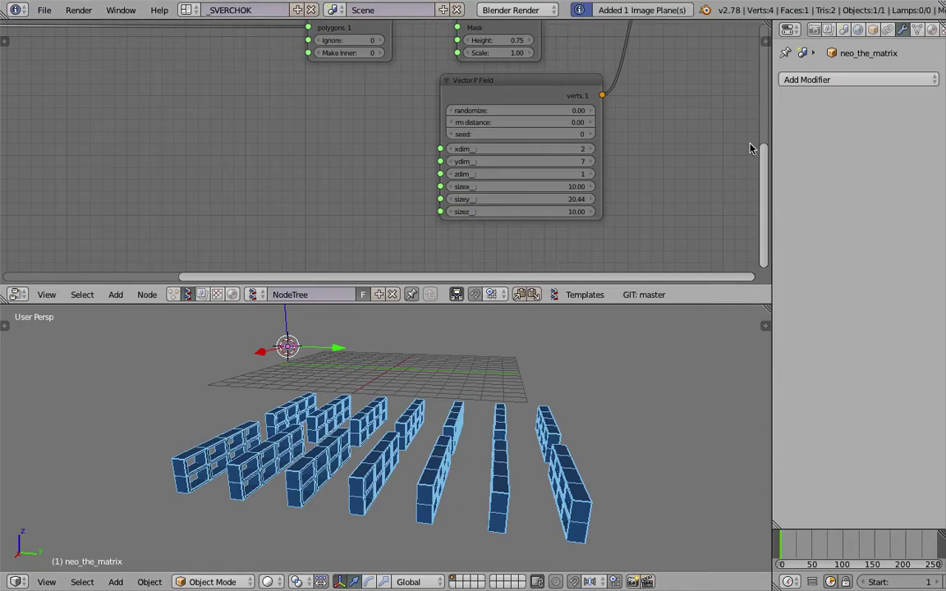
{"action": "key", "text": "s"}
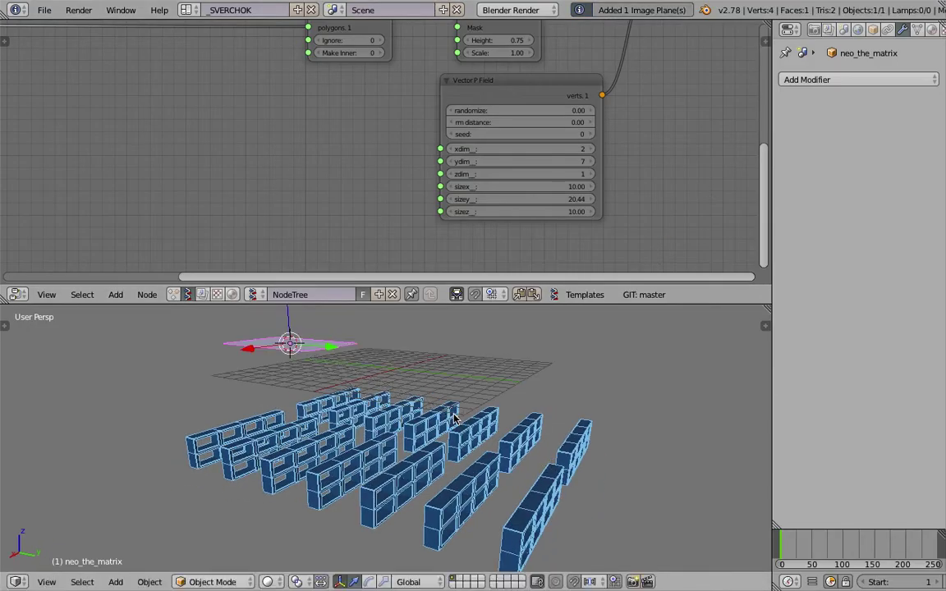
{"action": "left_click", "coordinate": [267, 582]}
Switch to Material shading and rotate the Neo plane 90° on X to stand upright
{"action": "left_click", "coordinate": [297, 499]}
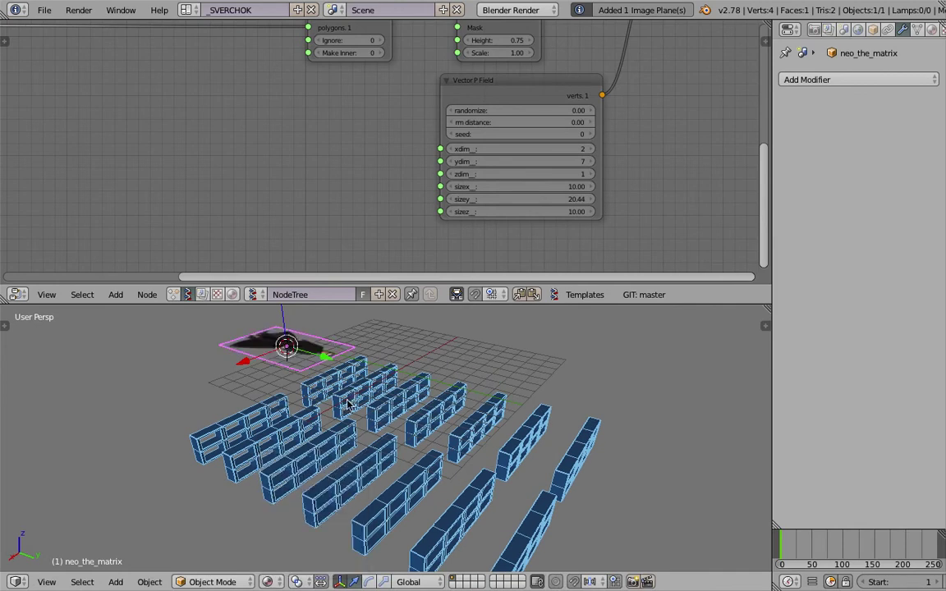
{"action": "middle_click_drag", "start_coordinate": [297, 502], "coordinate": [488, 419]}
{"action": "type", "text": "rx"}
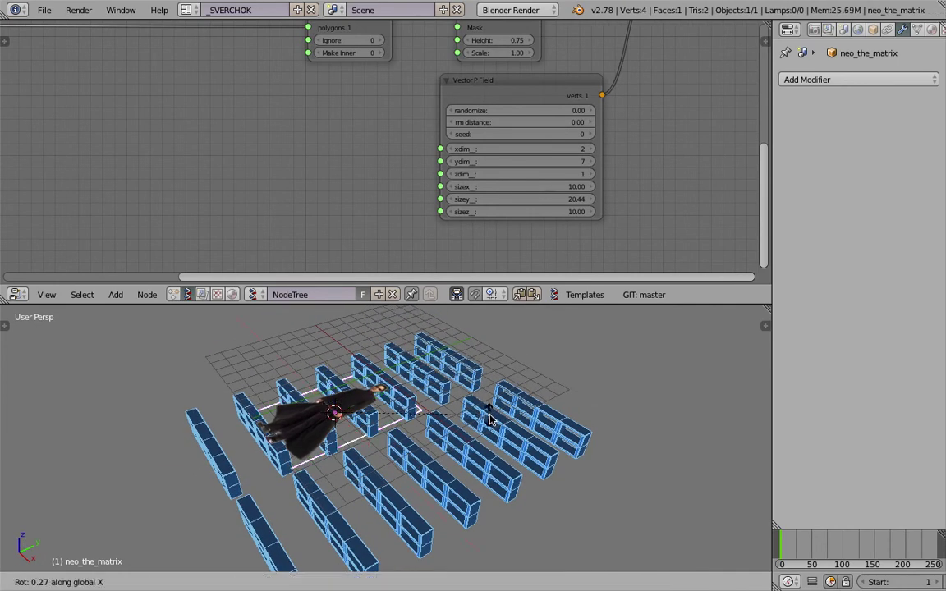
{"action": "type", "text": "90"}
{"action": "key", "text": "Return"}
{"action": "mouse_move", "coordinate": [437, 341]}
{"action": "middle_mouse_down"}
{"action": "mouse_move", "coordinate": [427, 364]}
{"action": "mouse_move", "coordinate": [433, 396]}
{"action": "middle_mouse_up"}
Rotate Neo another 90° so it faces the front
{"action": "key", "text": "r"}
{"action": "key", "text": "x"}
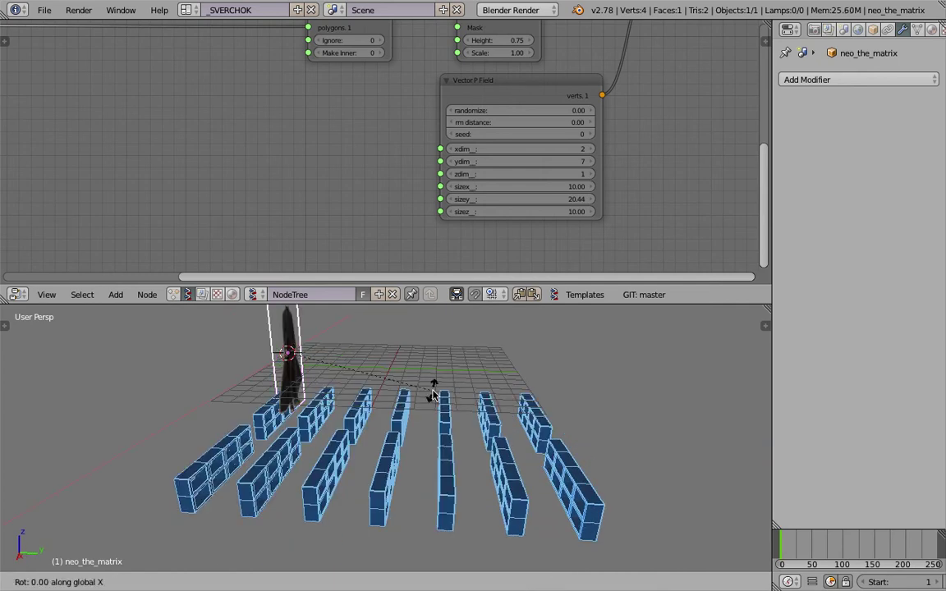
{"action": "key", "text": "Escape"}
{"action": "key", "text": "r"}
{"action": "type", "text": "90"}
{"action": "key", "text": "Return"}
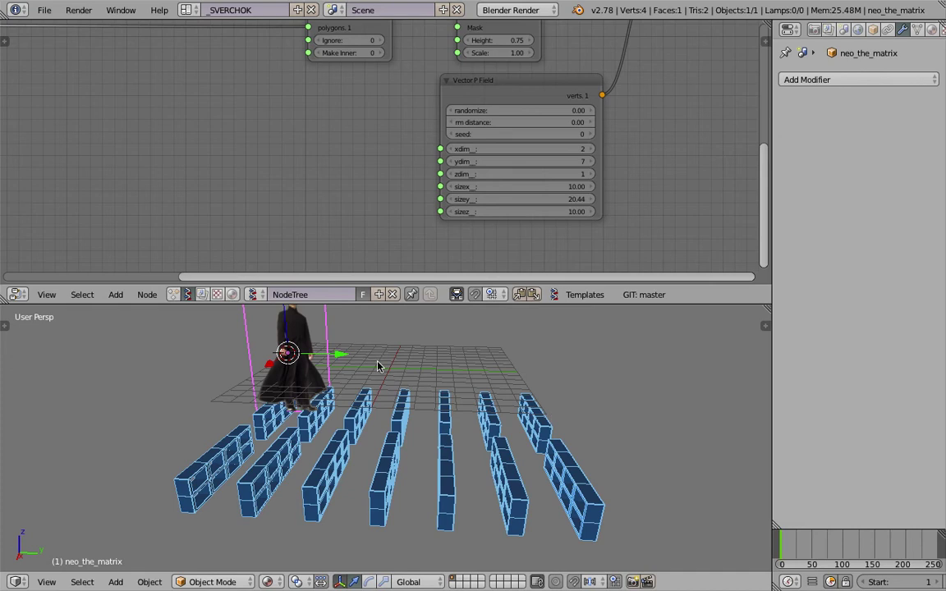
{"action": "scroll", "coordinate": [378, 361], "scroll_direction": "down", "scroll_amount": 2}
{"action": "middle_click_drag", "start_coordinate": [376, 343], "coordinate": [415, 365]}
Rescale Neo and move it beyond the far end of the racks
{"action": "key", "text": "s"}
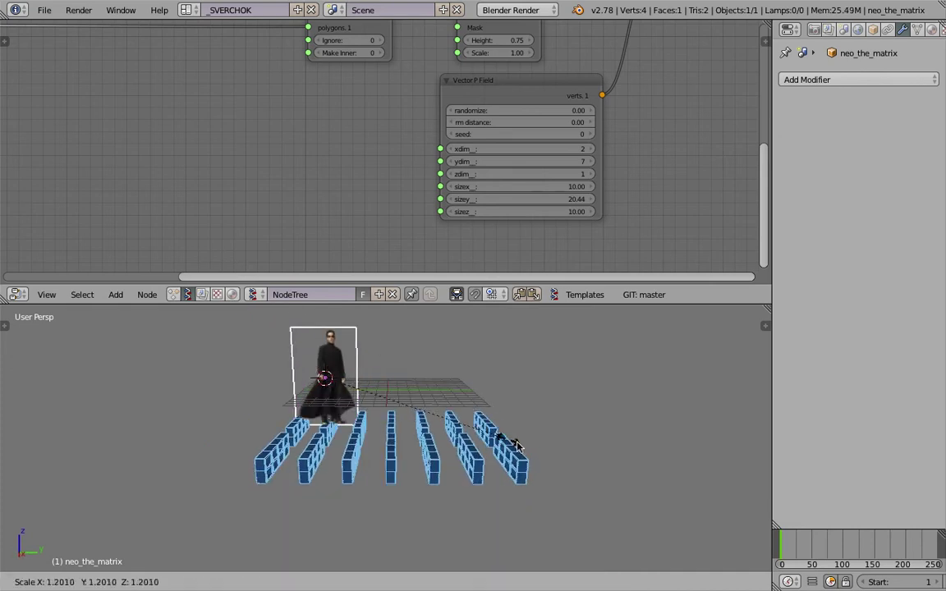
{"action": "key", "text": "Return"}
{"action": "mouse_move", "coordinate": [526, 435]}
{"action": "middle_mouse_down"}
{"action": "mouse_move", "coordinate": [495, 433]}
{"action": "mouse_move", "coordinate": [459, 411]}
{"action": "middle_mouse_up"}
{"action": "key", "text": "s"}
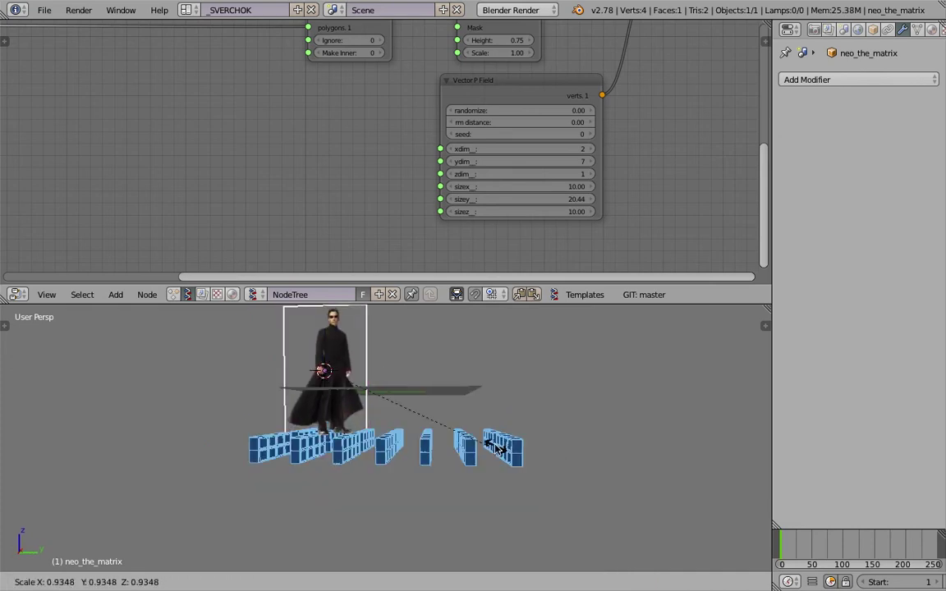
{"action": "key", "text": "Return"}
{"action": "key", "text": "g"}
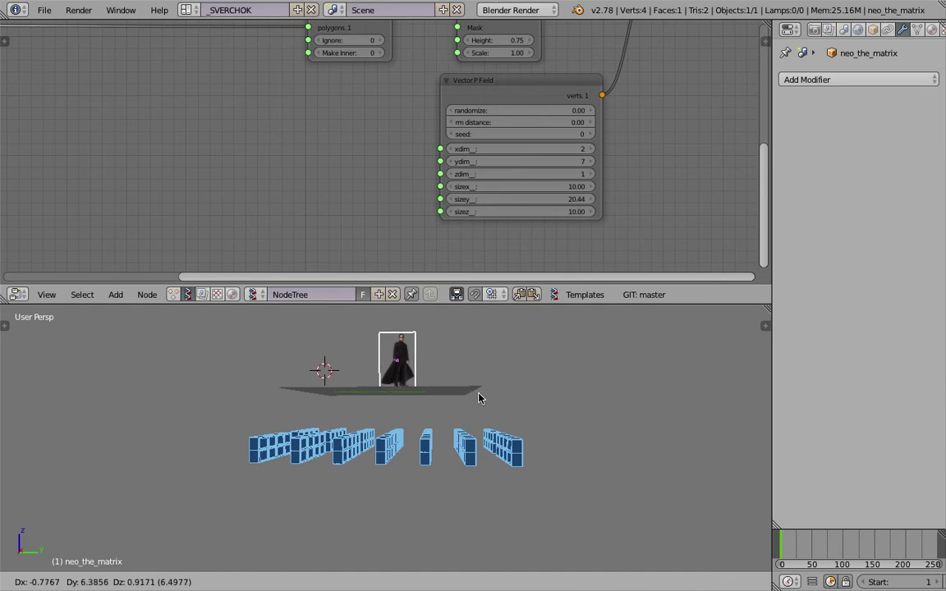
{"action": "left_click", "coordinate": [488, 406]}
{"action": "middle_click_drag", "start_coordinate": [614, 161], "coordinate": [509, 175]}
Lower the Neo plane in the scene and shrink it
{"action": "scroll", "coordinate": [509, 175], "scroll_direction": "down", "scroll_amount": 3}
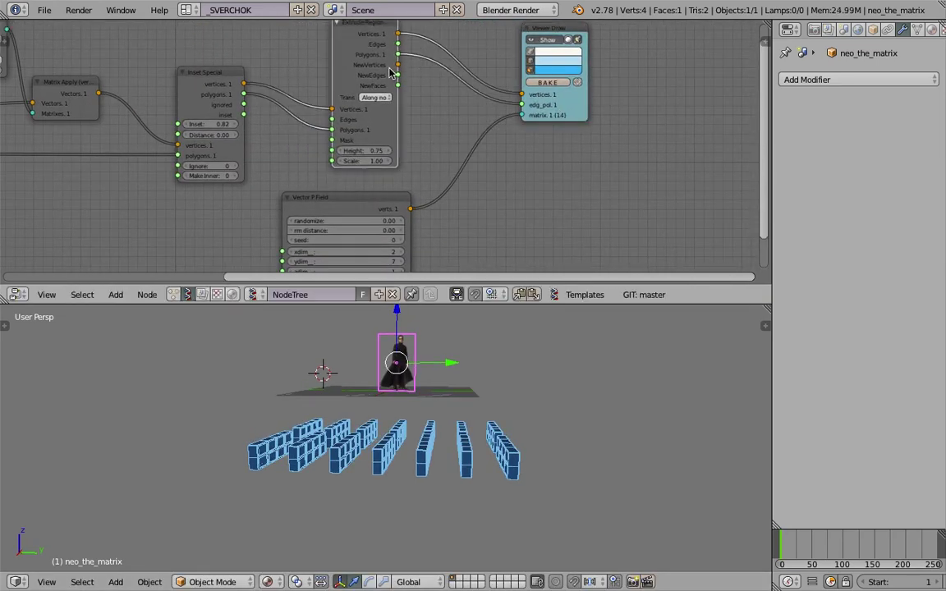
{"action": "middle_click_drag", "start_coordinate": [505, 114], "coordinate": [327, 137]}
{"action": "left_click_drag", "start_coordinate": [441, 114], "coordinate": [424, 87]}
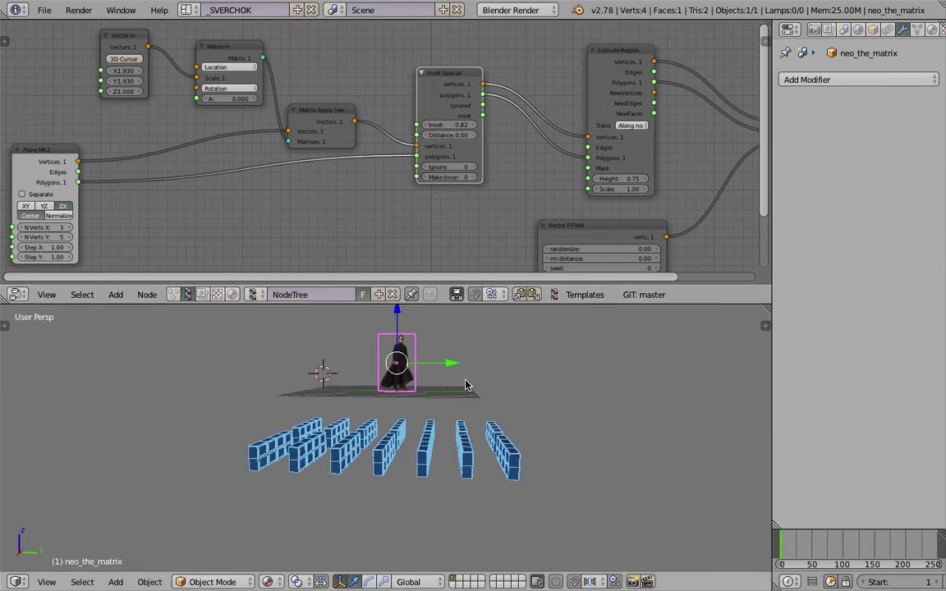
{"action": "mouse_move", "coordinate": [460, 386]}
{"action": "middle_mouse_down"}
{"action": "mouse_move", "coordinate": [503, 390]}
{"action": "mouse_move", "coordinate": [492, 385]}
{"action": "middle_mouse_up"}
{"action": "key", "text": "g"}
{"action": "left_click", "coordinate": [395, 462]}
{"action": "key", "text": "s"}
{"action": "left_click", "coordinate": [426, 465]}
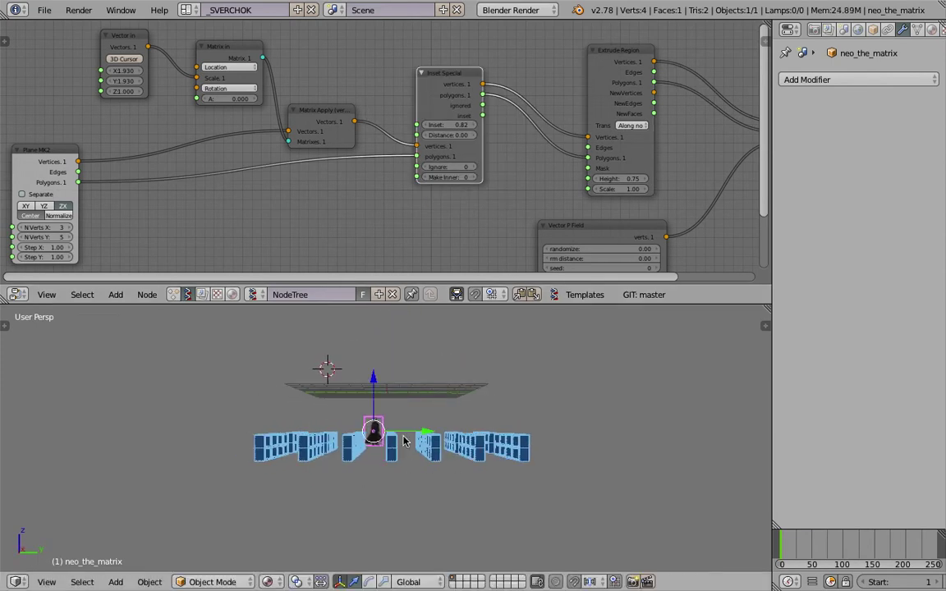
Move Neo between the bookcase rows and resize it to match the racks
{"action": "mouse_move", "coordinate": [414, 447]}
{"action": "middle_mouse_down"}
{"action": "mouse_move", "coordinate": [408, 438]}
{"action": "mouse_move", "coordinate": [433, 446]}
{"action": "middle_mouse_up"}
{"action": "key", "text": "g"}
{"action": "left_click", "coordinate": [408, 437]}
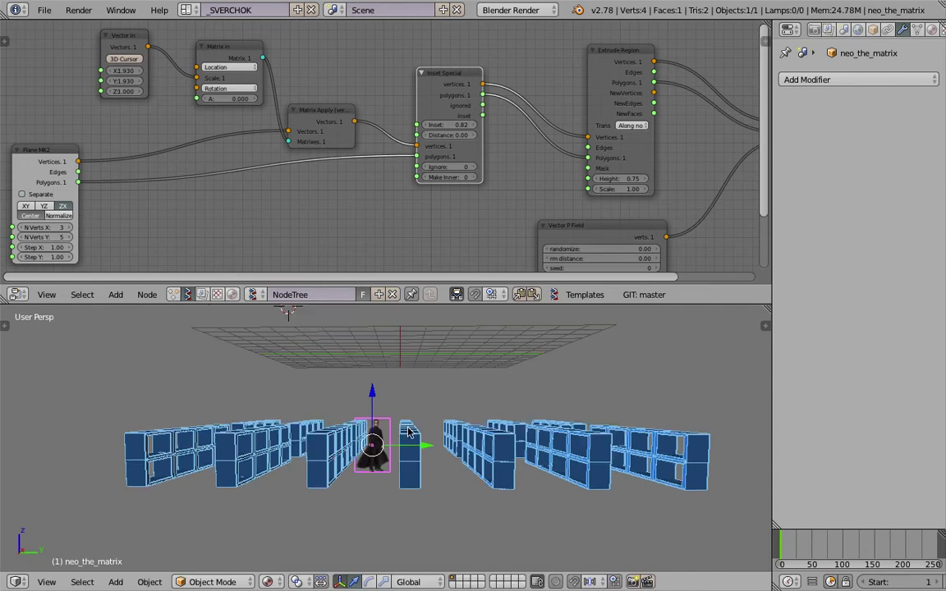
{"action": "key", "text": "s"}
{"action": "left_click", "coordinate": [433, 445]}
Check Neo's size from inside the aisle, then view the whole aisle layout
{"action": "scroll", "coordinate": [432, 445], "scroll_direction": "up", "scroll_amount": 5}
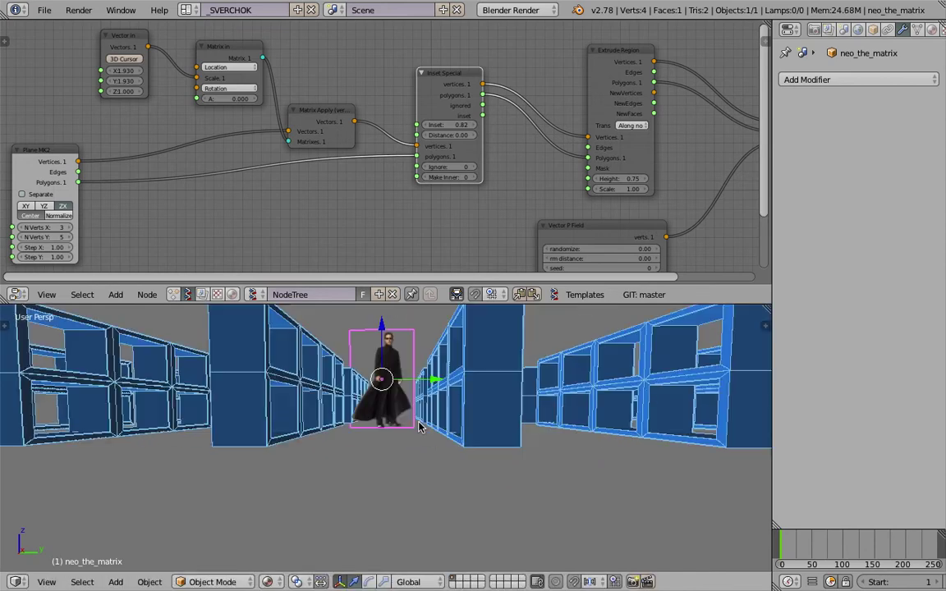
{"action": "mouse_move", "coordinate": [416, 429]}
{"action": "middle_mouse_down"}
{"action": "mouse_move", "coordinate": [448, 444]}
{"action": "mouse_move", "coordinate": [151, 404]}
{"action": "mouse_move", "coordinate": [489, 422]}
{"action": "mouse_move", "coordinate": [468, 436]}
{"action": "mouse_move", "coordinate": [371, 446]}
{"action": "middle_mouse_up"}
{"action": "key", "text": "s"}
{"action": "left_click", "coordinate": [436, 443]}
{"action": "key", "text": "s"}
{"action": "left_click", "coordinate": [477, 445]}
{"action": "scroll", "coordinate": [455, 437], "scroll_direction": "up", "scroll_amount": 4}
{"action": "scroll", "coordinate": [473, 450], "scroll_direction": "down", "scroll_amount": 5}
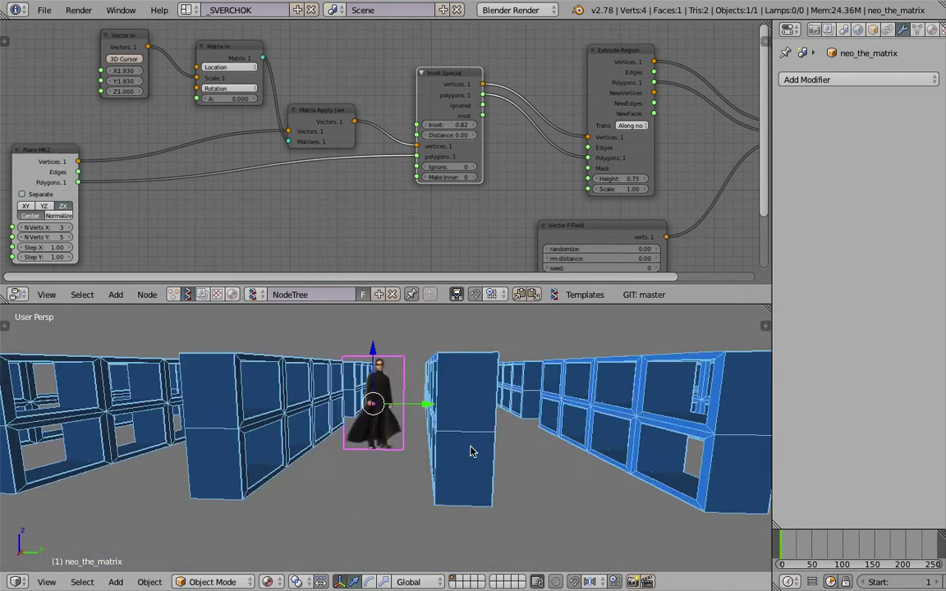
{"action": "scroll", "coordinate": [460, 440], "scroll_direction": "down", "scroll_amount": 3}
{"action": "mouse_move", "coordinate": [390, 209]}
{"action": "middle_mouse_down"}
{"action": "mouse_move", "coordinate": [394, 195]}
{"action": "mouse_move", "coordinate": [532, 188]}
{"action": "middle_mouse_up"}
Set Vector P Field to xdim 2, zdim 3 and sizez 8.11, then save the file
{"action": "left_click", "coordinate": [510, 184]}
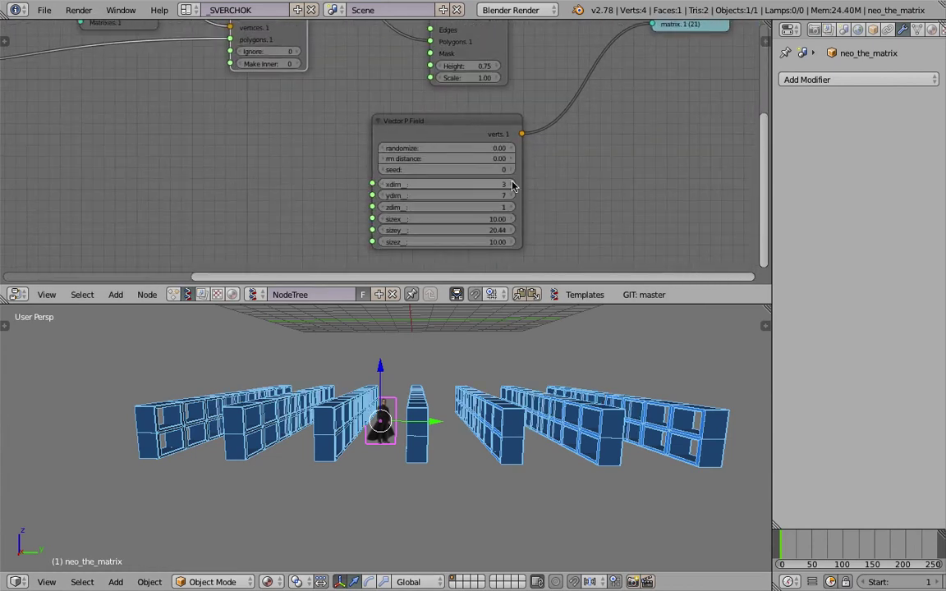
{"action": "left_click", "coordinate": [381, 184]}
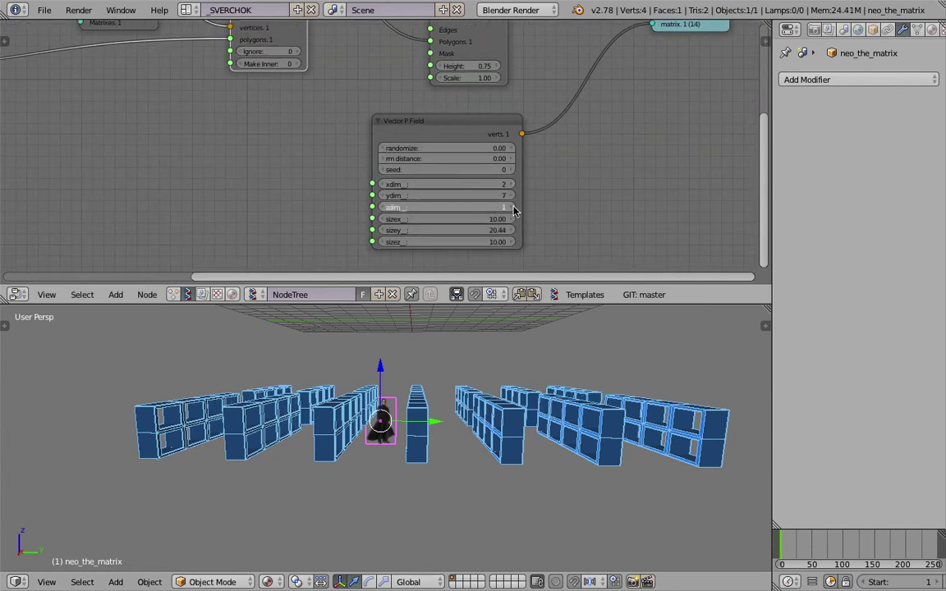
{"action": "left_click", "coordinate": [510, 207]}
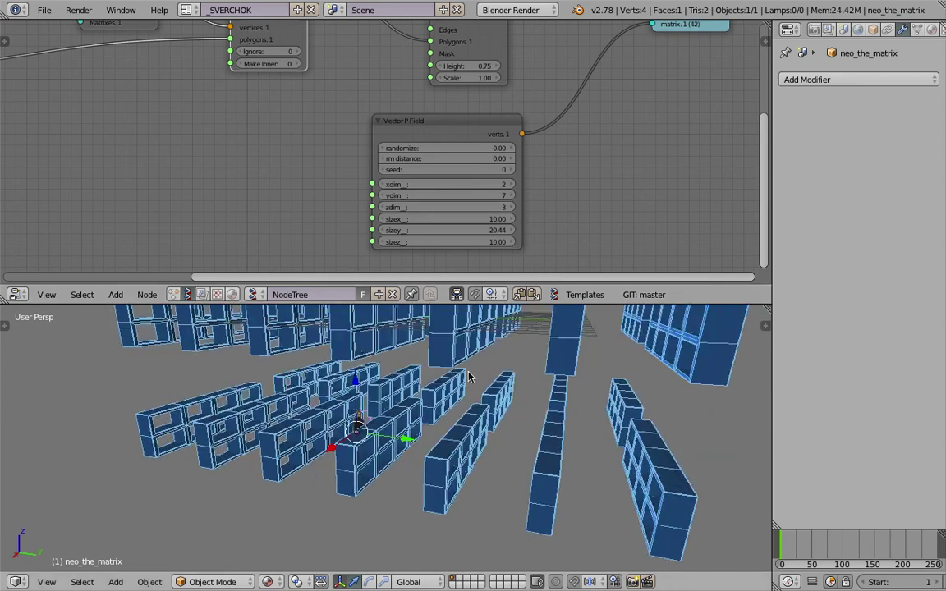
{"action": "middle_click_drag", "start_coordinate": [486, 340], "coordinate": [460, 278]}
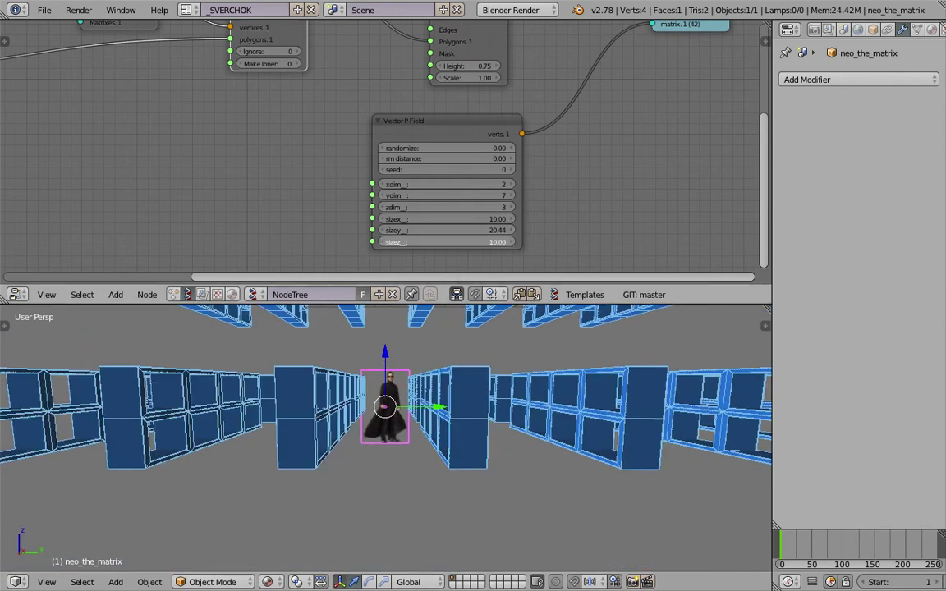
{"action": "left_click_drag", "start_coordinate": [448, 242], "coordinate": [435, 241]}
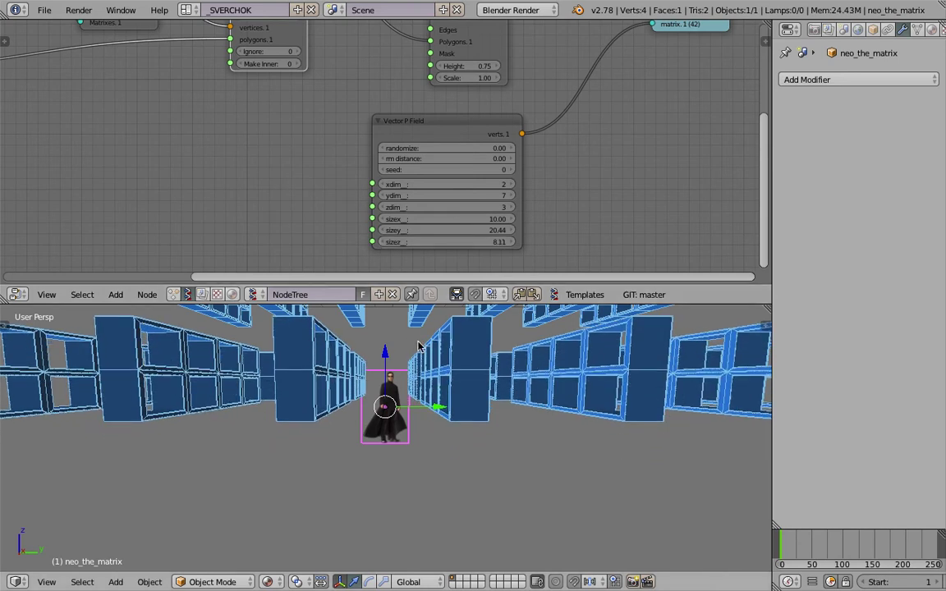
{"action": "middle_click_drag", "start_coordinate": [427, 386], "coordinate": [449, 404]}
{"action": "key", "text": "ctrl+s"}
{"action": "left_click", "coordinate": [450, 403]}
Set the Vector in node's X value to 0.500 to narrow the racks
{"action": "scroll", "coordinate": [337, 154], "scroll_direction": "down", "scroll_amount": 5}
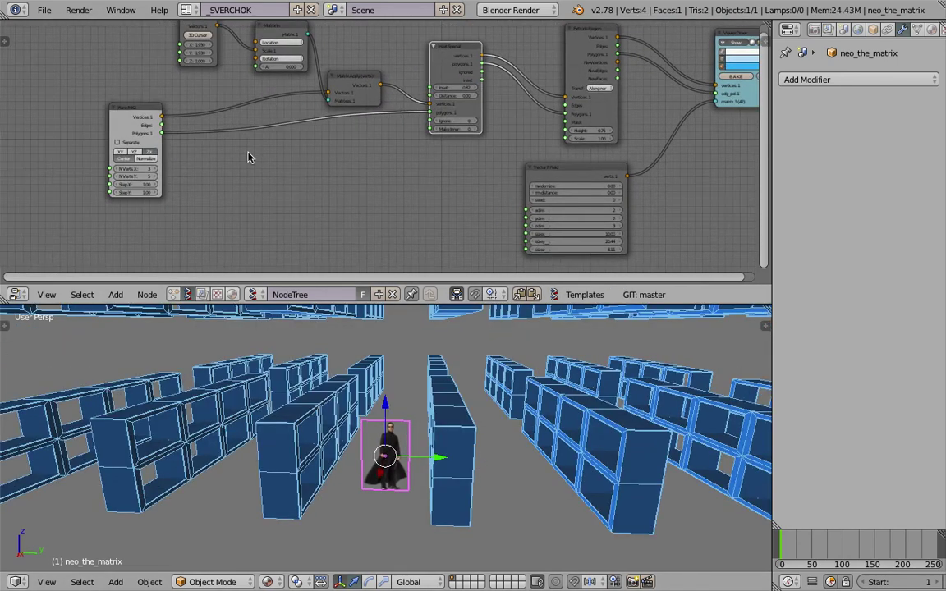
{"action": "middle_click_drag", "start_coordinate": [215, 97], "coordinate": [373, 150]}
{"action": "scroll", "coordinate": [318, 124], "scroll_direction": "up", "scroll_amount": 3}
{"action": "middle_click_drag", "start_coordinate": [217, 265], "coordinate": [240, 197]}
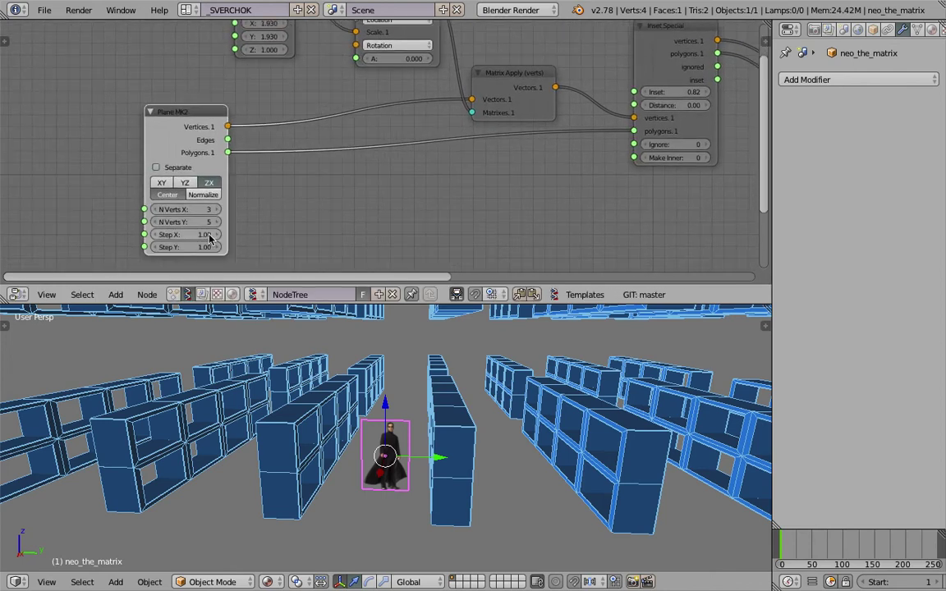
{"action": "middle_click_drag", "start_coordinate": [312, 94], "coordinate": [303, 150]}
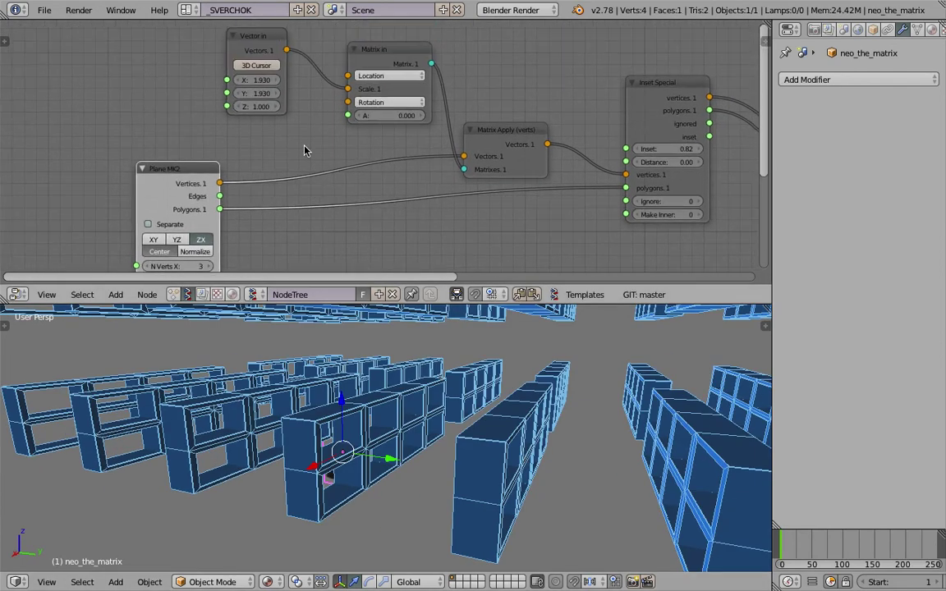
{"action": "mouse_move", "coordinate": [261, 80]}
{"action": "left_mouse_down"}
{"action": "mouse_move", "coordinate": [271, 80]}
{"action": "mouse_move", "coordinate": [253, 80]}
{"action": "left_mouse_up"}
{"action": "double_click", "coordinate": [254, 79]}
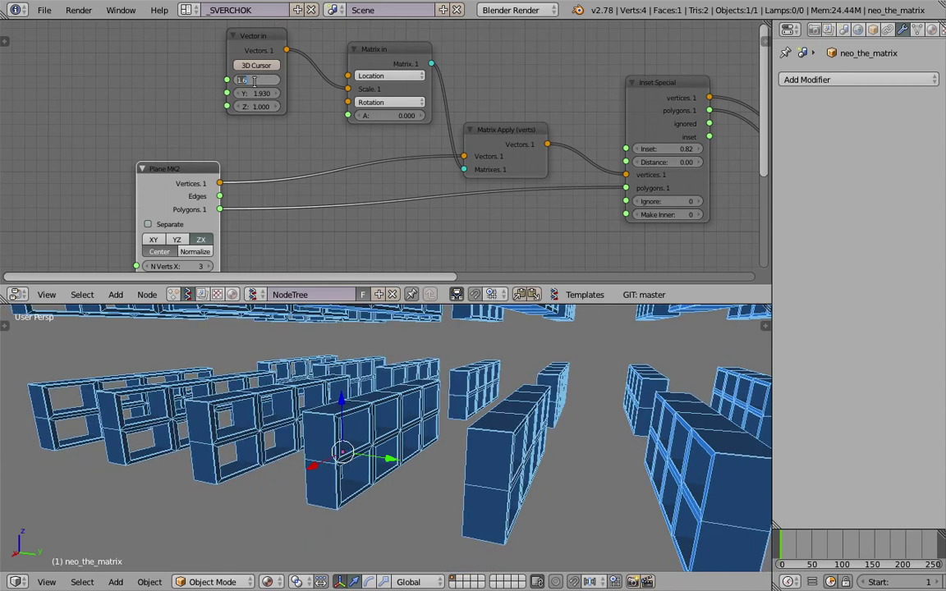
{"action": "key", "text": "Return"}
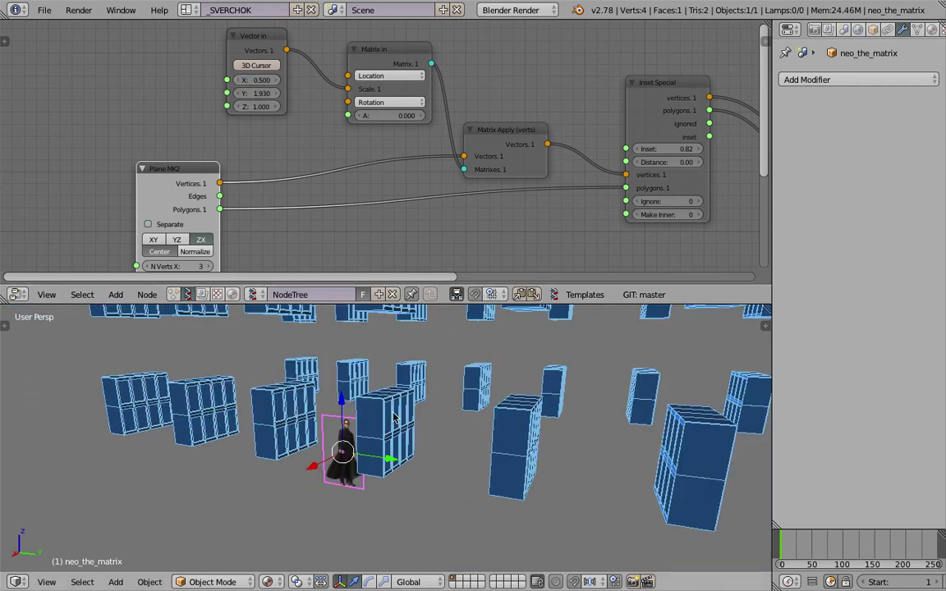
Orbit around the narrowed racks and bring up File > Open Recent
{"action": "middle_click_drag", "start_coordinate": [328, 410], "coordinate": [359, 386]}
{"action": "mouse_move", "coordinate": [415, 384]}
{"action": "middle_mouse_down"}
{"action": "mouse_move", "coordinate": [497, 452]}
{"action": "mouse_move", "coordinate": [422, 451]}
{"action": "middle_mouse_up"}
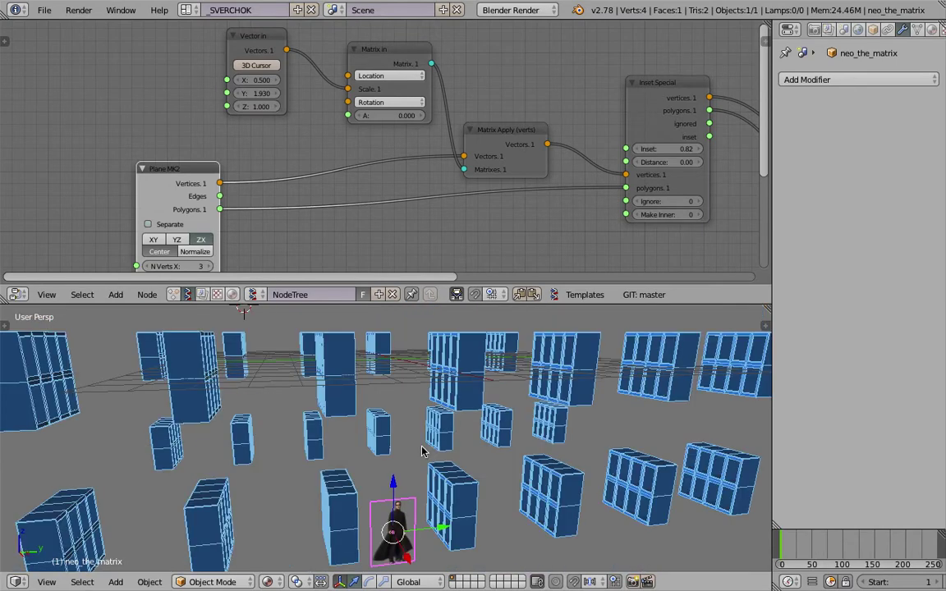
{"action": "left_click", "coordinate": [45, 10]}
{"action": "mouse_move", "coordinate": [81, 57]}
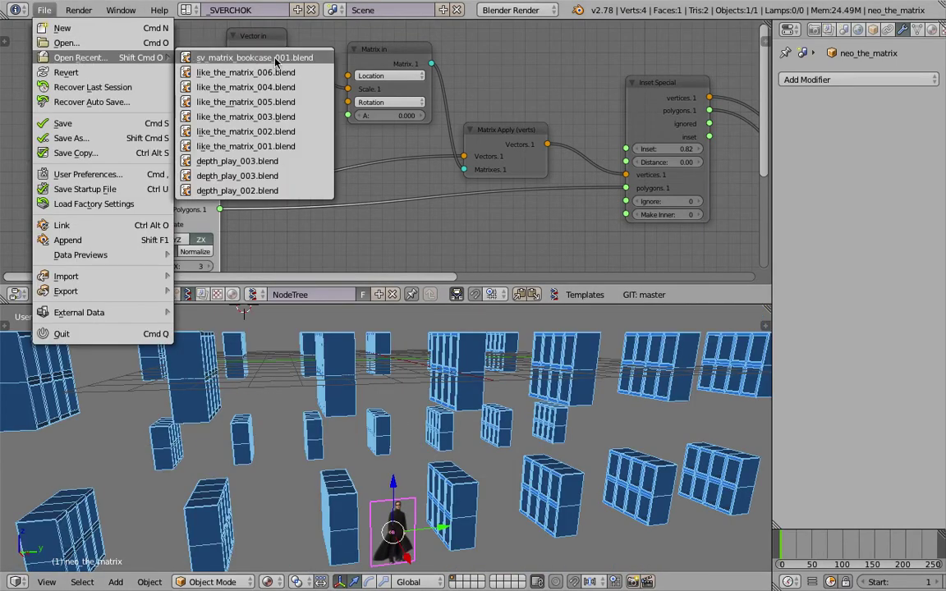
Open like_the_matrix_006.blend from the recent files list
{"action": "left_click", "coordinate": [279, 74]}
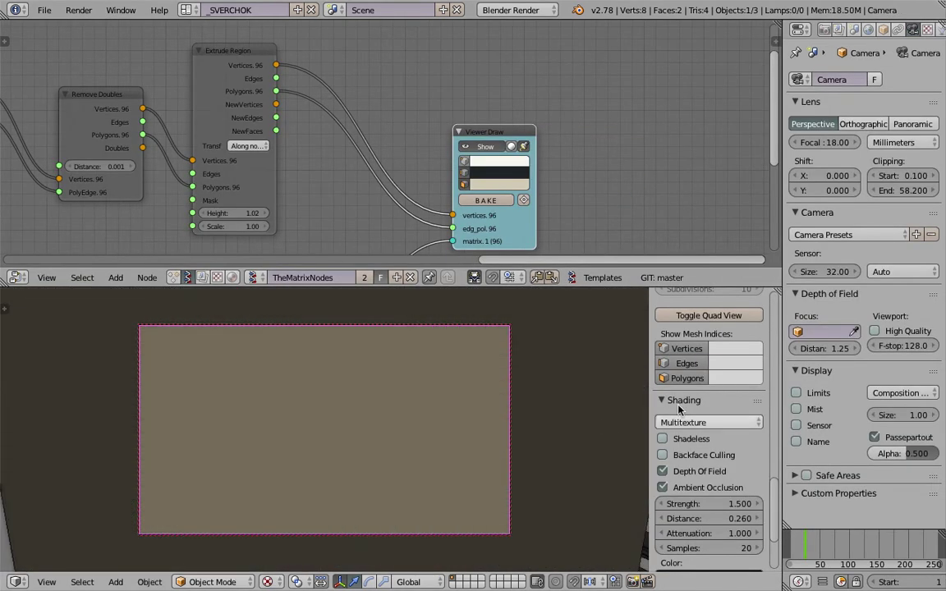
{"action": "scroll", "coordinate": [696, 406], "scroll_direction": "up", "scroll_amount": 3}
{"action": "scroll", "coordinate": [699, 419], "scroll_direction": "up", "scroll_amount": 5}
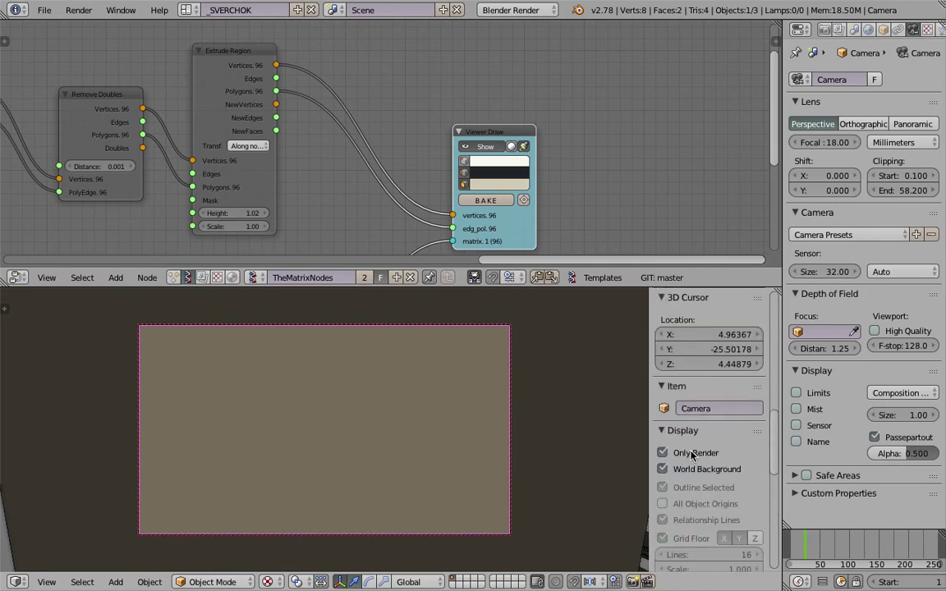
Uncheck Only Render and Lock Camera to View, then orbit down the shelf corridor
{"action": "left_click", "coordinate": [692, 454]}
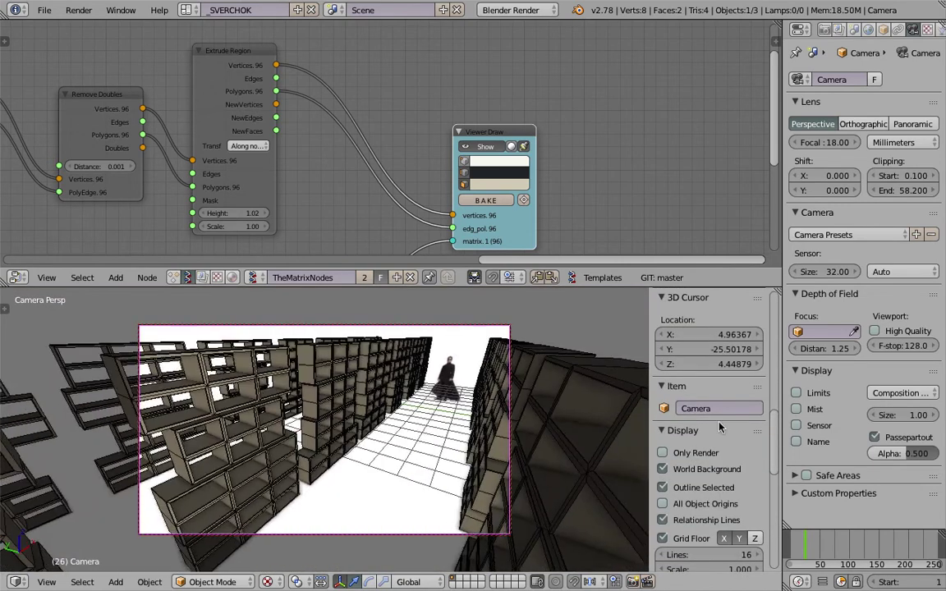
{"action": "scroll", "coordinate": [719, 418], "scroll_direction": "up", "scroll_amount": 3}
{"action": "left_click", "coordinate": [697, 411]}
{"action": "mouse_move", "coordinate": [575, 411]}
{"action": "middle_mouse_down"}
{"action": "mouse_move", "coordinate": [357, 416]}
{"action": "mouse_move", "coordinate": [411, 431]}
{"action": "mouse_move", "coordinate": [451, 420]}
{"action": "mouse_move", "coordinate": [344, 443]}
{"action": "mouse_move", "coordinate": [353, 427]}
{"action": "middle_mouse_up"}
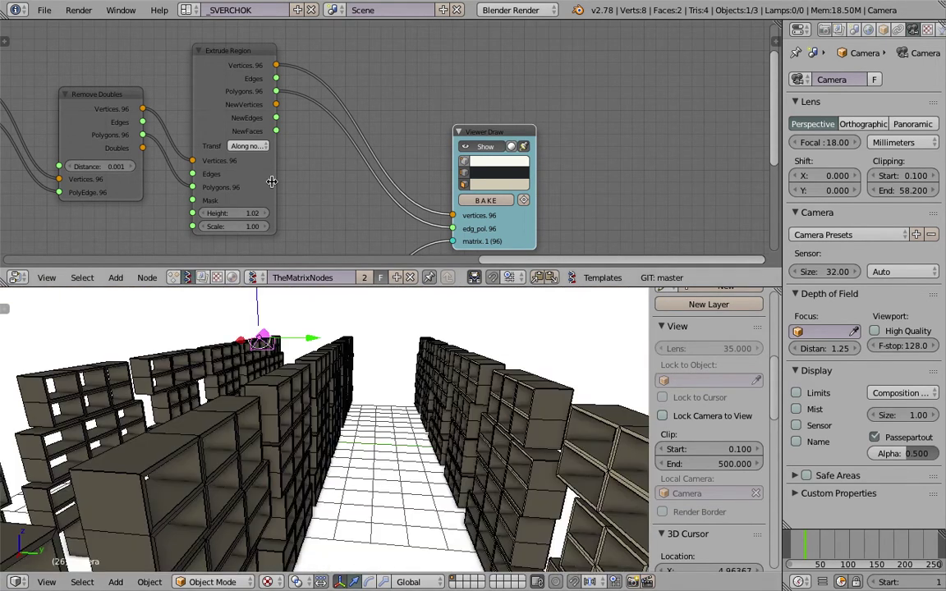
{"action": "scroll", "coordinate": [460, 165], "scroll_direction": "down", "scroll_amount": 2}
{"action": "middle_click_drag", "start_coordinate": [123, 238], "coordinate": [462, 256]}
{"action": "mouse_move", "coordinate": [443, 328]}
{"action": "middle_mouse_down"}
{"action": "mouse_move", "coordinate": [390, 358]}
{"action": "mouse_move", "coordinate": [474, 400]}
{"action": "middle_mouse_up"}
{"action": "scroll", "coordinate": [475, 399], "scroll_direction": "down", "scroll_amount": 3}
Orbit the aisle view and move the Plane MK2 and Offset nodes to new positions
{"action": "scroll", "coordinate": [450, 403], "scroll_direction": "down", "scroll_amount": 2}
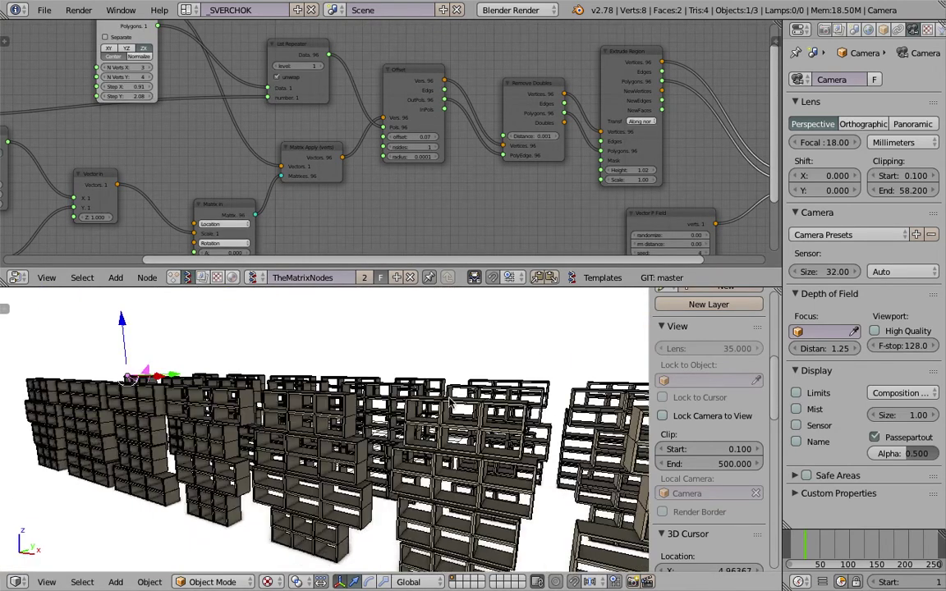
{"action": "mouse_move", "coordinate": [513, 417]}
{"action": "middle_mouse_down"}
{"action": "mouse_move", "coordinate": [487, 396]}
{"action": "mouse_move", "coordinate": [428, 397]}
{"action": "mouse_move", "coordinate": [525, 397]}
{"action": "middle_mouse_up"}
{"action": "scroll", "coordinate": [236, 158], "scroll_direction": "up", "scroll_amount": 3}
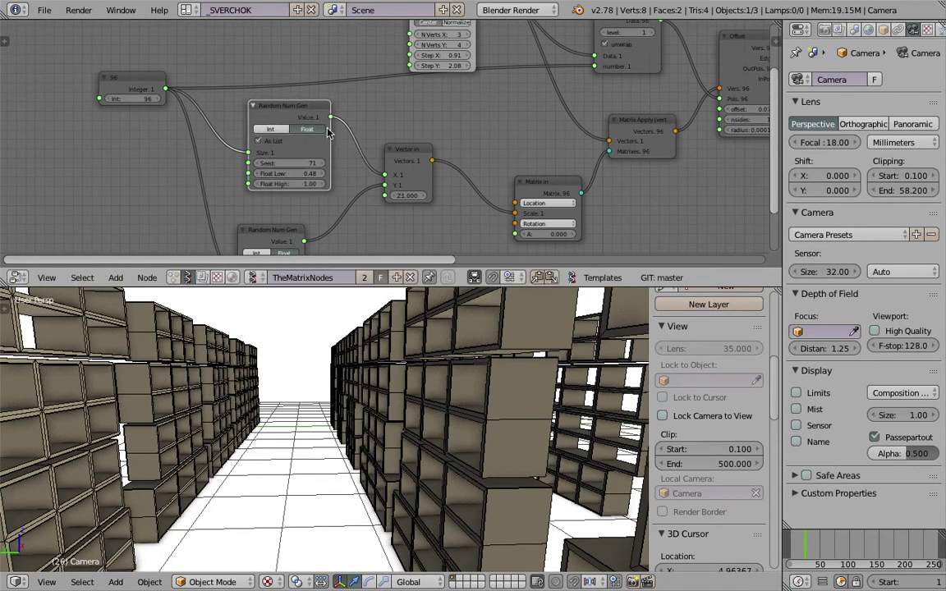
{"action": "scroll", "coordinate": [344, 119], "scroll_direction": "down", "scroll_amount": 3, "text": "ctrl"}
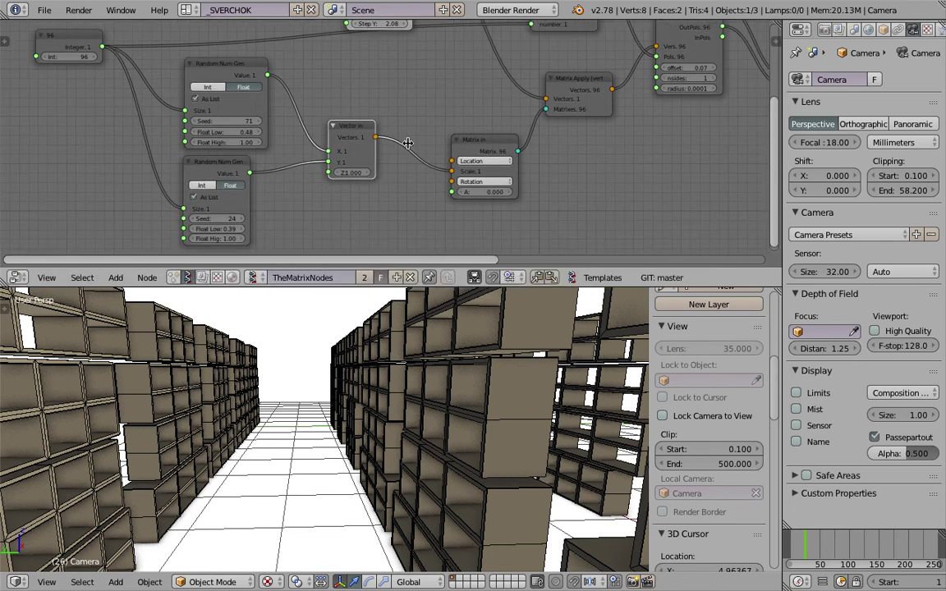
{"action": "left_click", "coordinate": [460, 127]}
{"action": "middle_click_drag", "start_coordinate": [459, 128], "coordinate": [484, 213]}
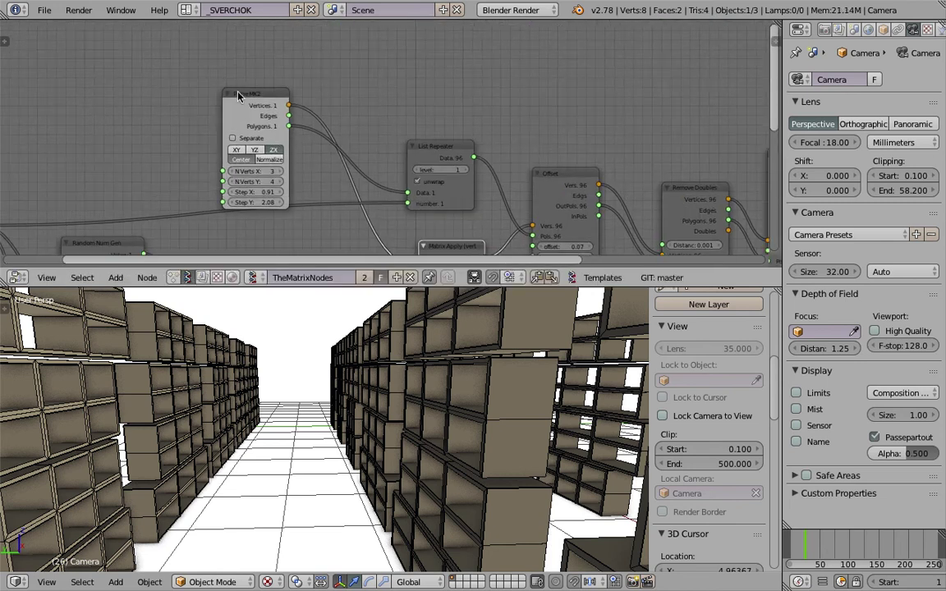
{"action": "scroll", "coordinate": [344, 140], "scroll_direction": "down", "scroll_amount": 4, "text": "ctrl"}
{"action": "scroll", "coordinate": [344, 139], "scroll_direction": "up", "scroll_amount": 1}
{"action": "left_click", "coordinate": [344, 115]}
{"action": "scroll", "coordinate": [302, 134], "scroll_direction": "down", "scroll_amount": 10, "text": "ctrl"}
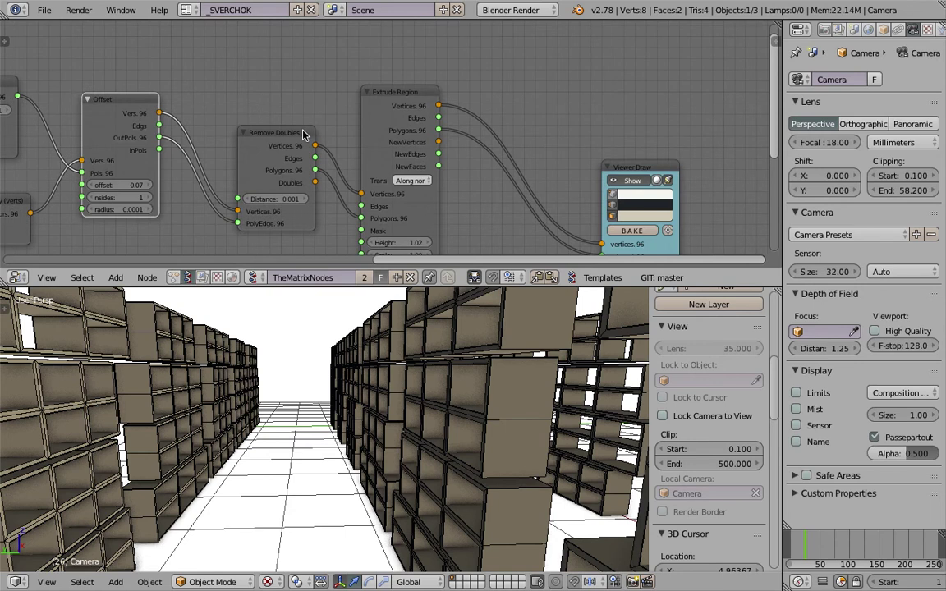
Pan and zoom the node editor to the Viewer Draw end of the tree
{"action": "middle_click_drag", "start_coordinate": [391, 105], "coordinate": [323, 126]}
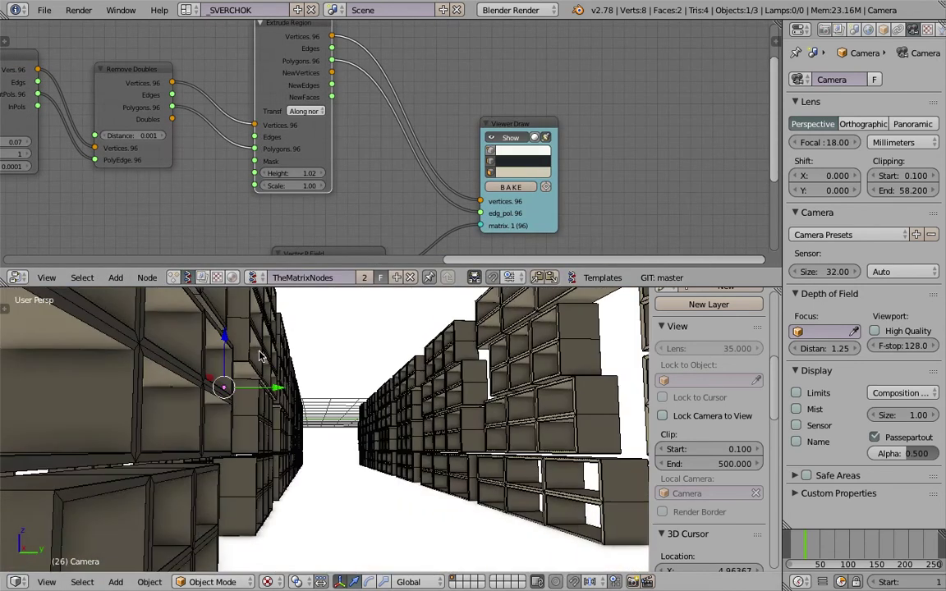
{"action": "scroll", "coordinate": [322, 126], "scroll_direction": "up", "scroll_amount": 3, "text": "ctrl"}
{"action": "scroll", "coordinate": [345, 391], "scroll_direction": "down", "scroll_amount": 2}
{"action": "scroll", "coordinate": [345, 392], "scroll_direction": "down", "scroll_amount": 2}
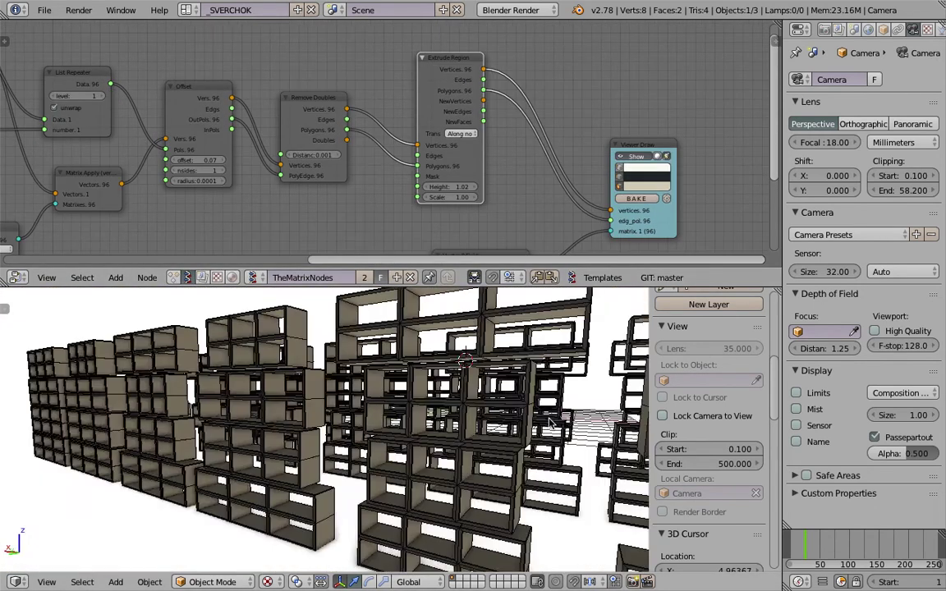
{"action": "scroll", "coordinate": [320, 432], "scroll_direction": "down", "scroll_amount": 2}
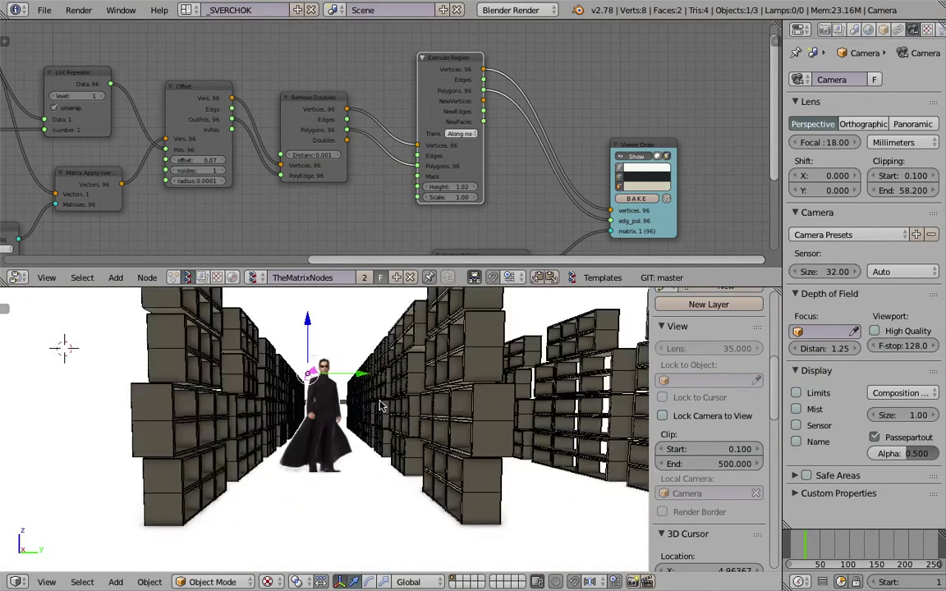
Zoom out the node tree, drag the N panel closed, and orbit out to see the camera
{"action": "scroll", "coordinate": [336, 225], "scroll_direction": "down", "scroll_amount": 2}
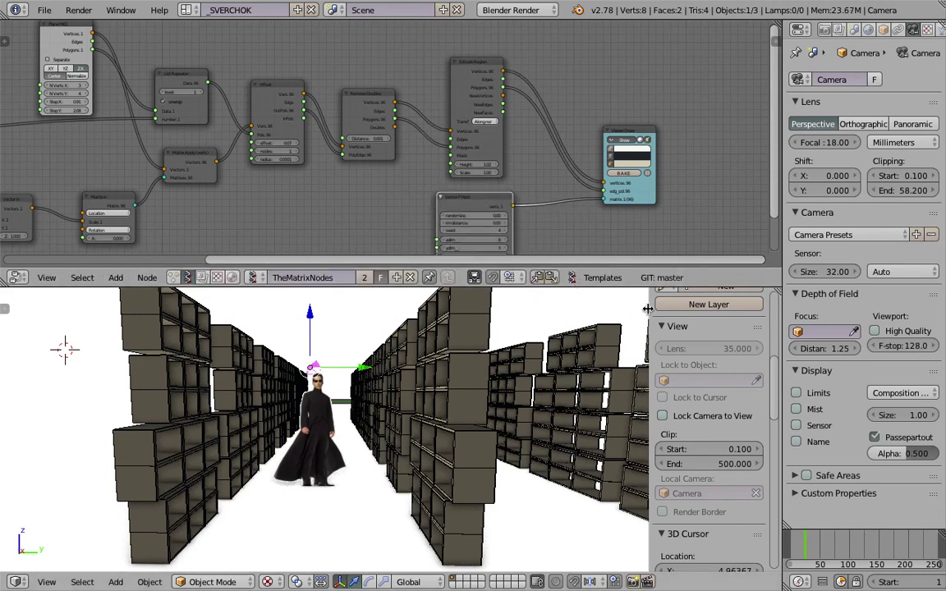
{"action": "left_click_drag", "start_coordinate": [648, 308], "coordinate": [780, 312]}
{"action": "middle_click_drag", "start_coordinate": [632, 393], "coordinate": [696, 394]}
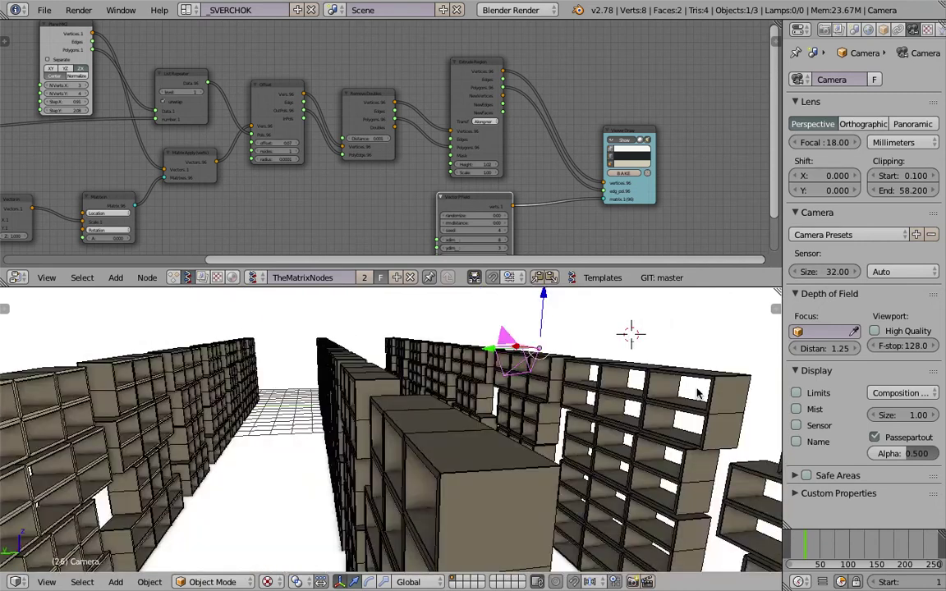